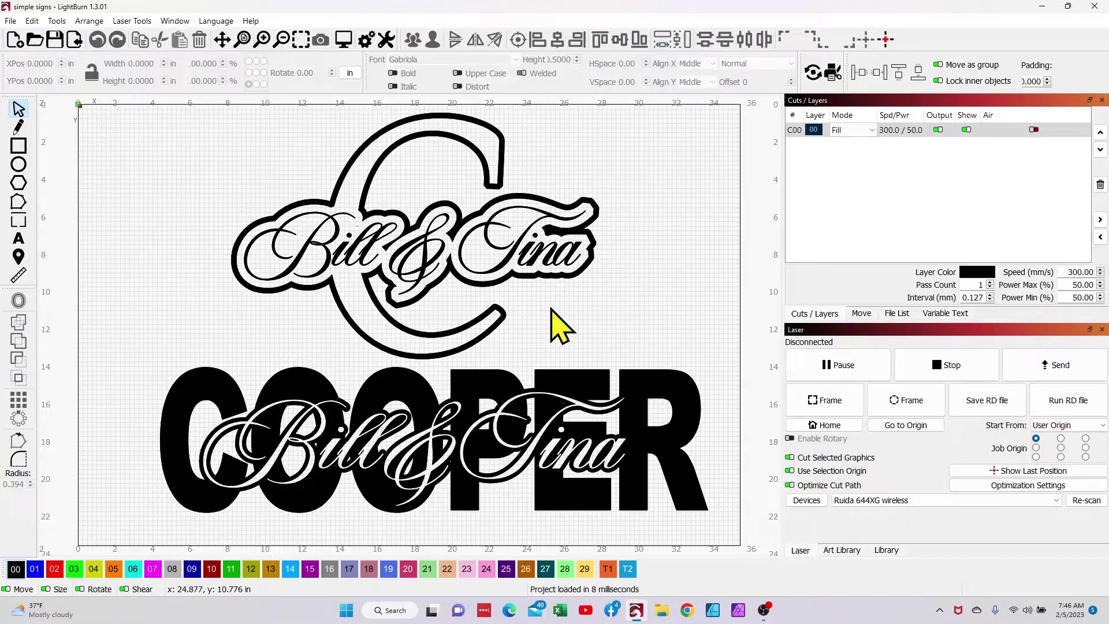
# Step: Keep the layer on Fill mode and compare the design in outline and filled views
pyautogui.click(865, 132)
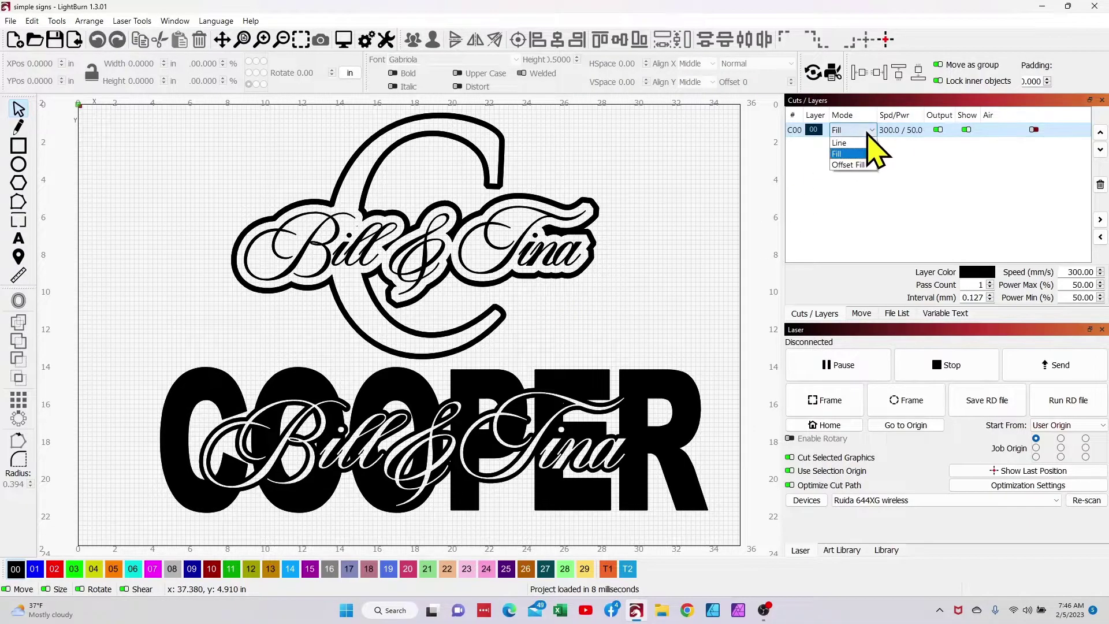
pyautogui.click(901, 156)
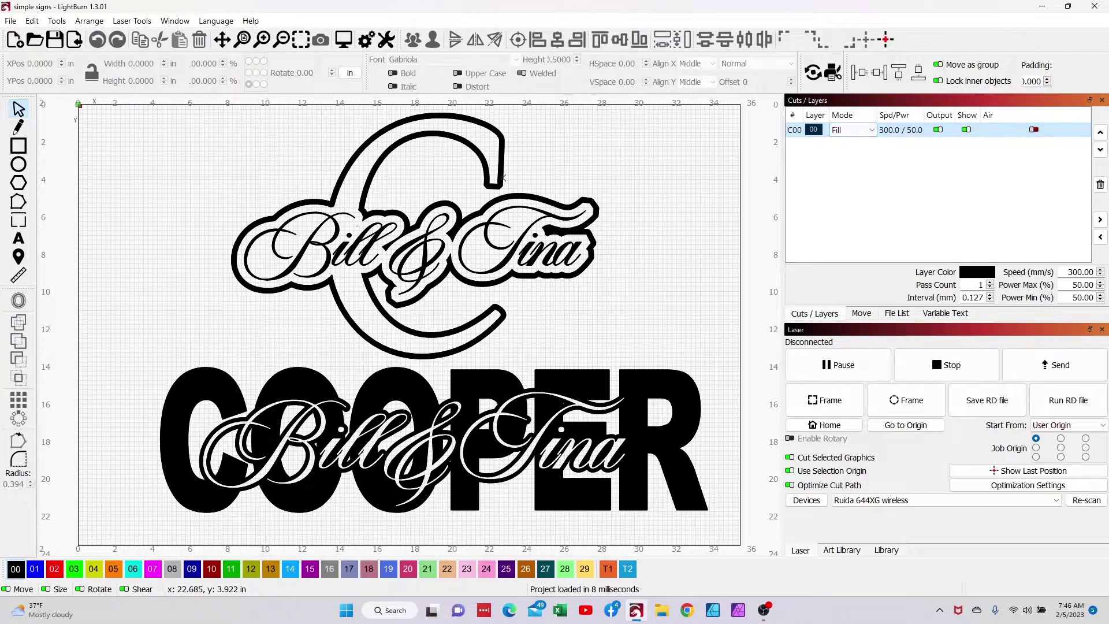
pyautogui.click(173, 23)
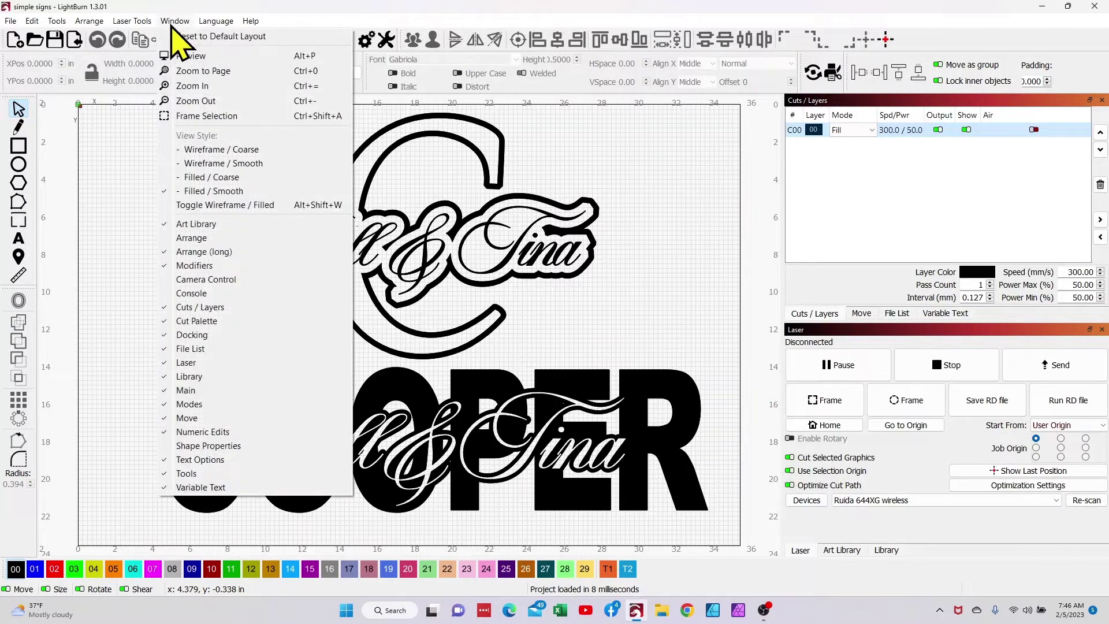
pyautogui.click(215, 206)
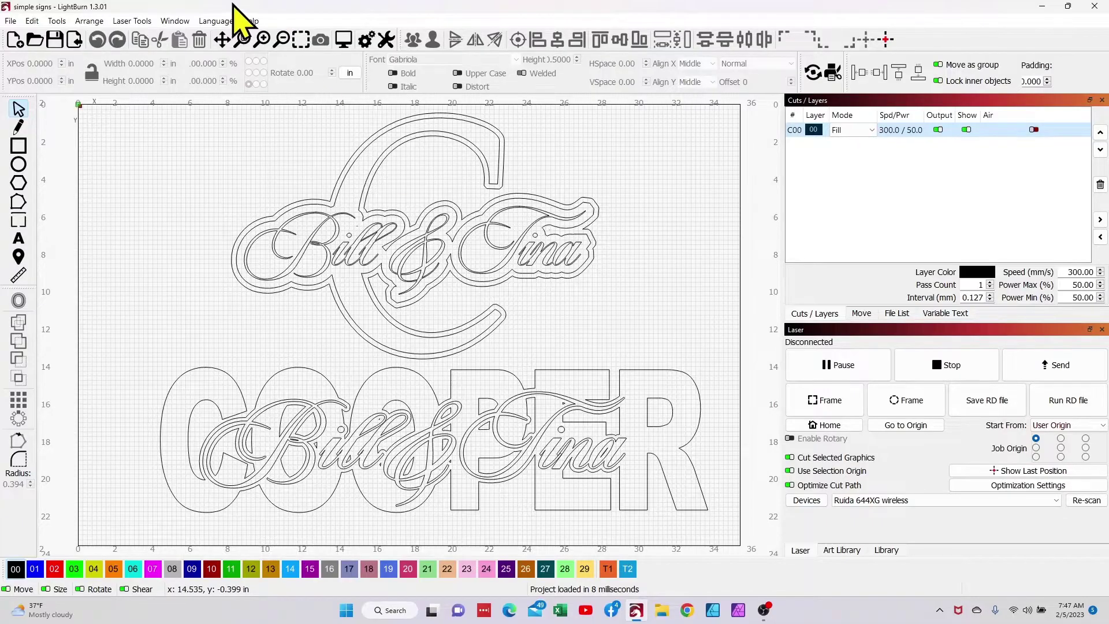
pyautogui.click(175, 23)
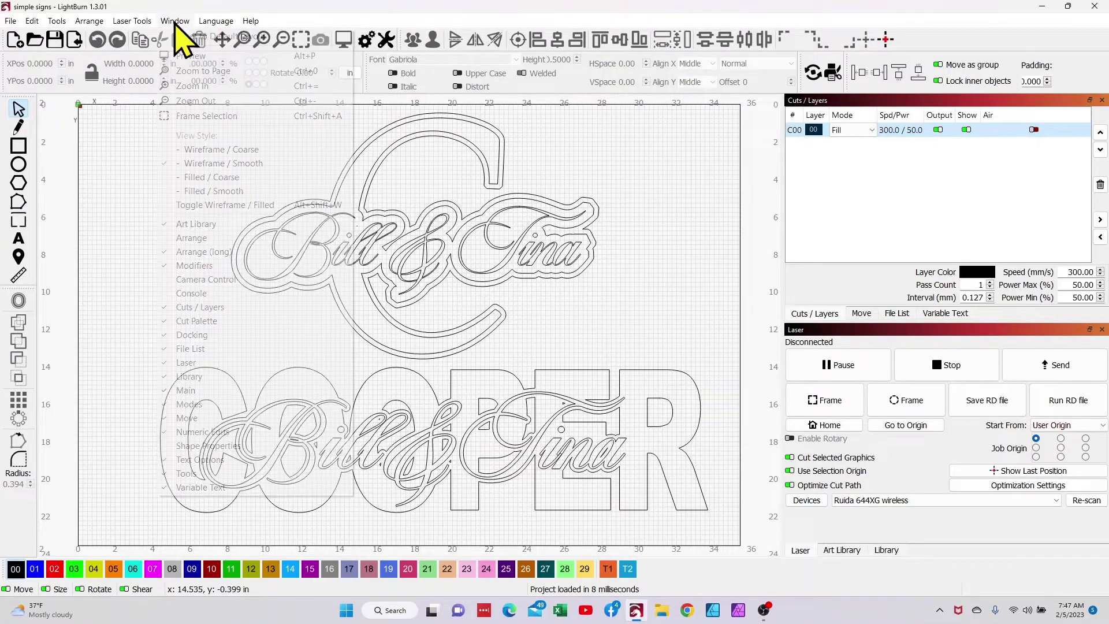
pyautogui.click(198, 207)
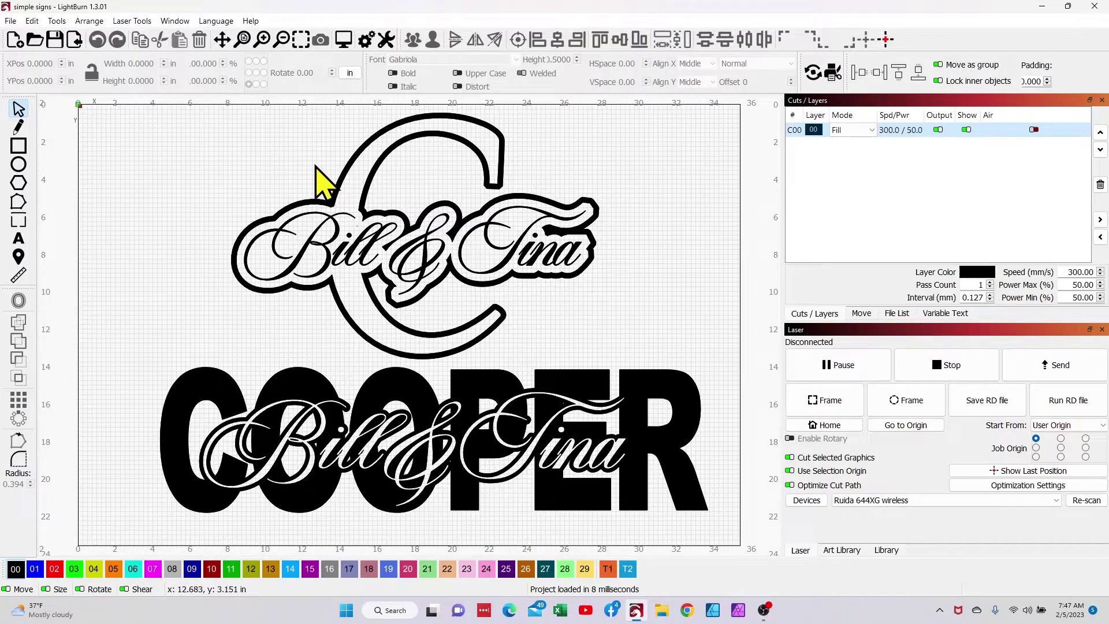
pyautogui.click(175, 21)
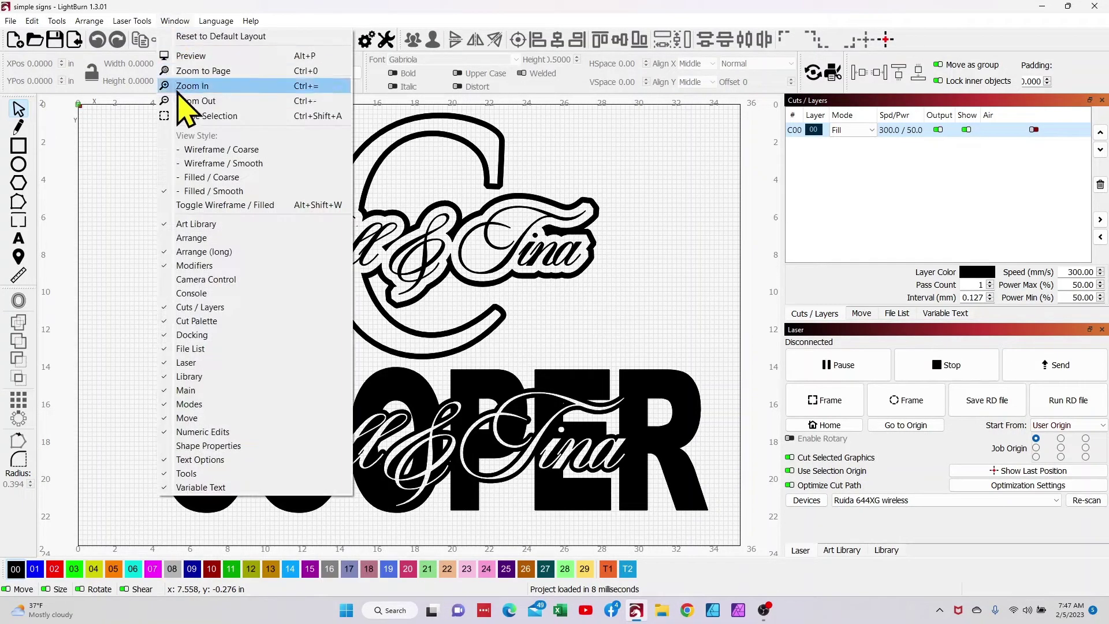
pyautogui.click(207, 208)
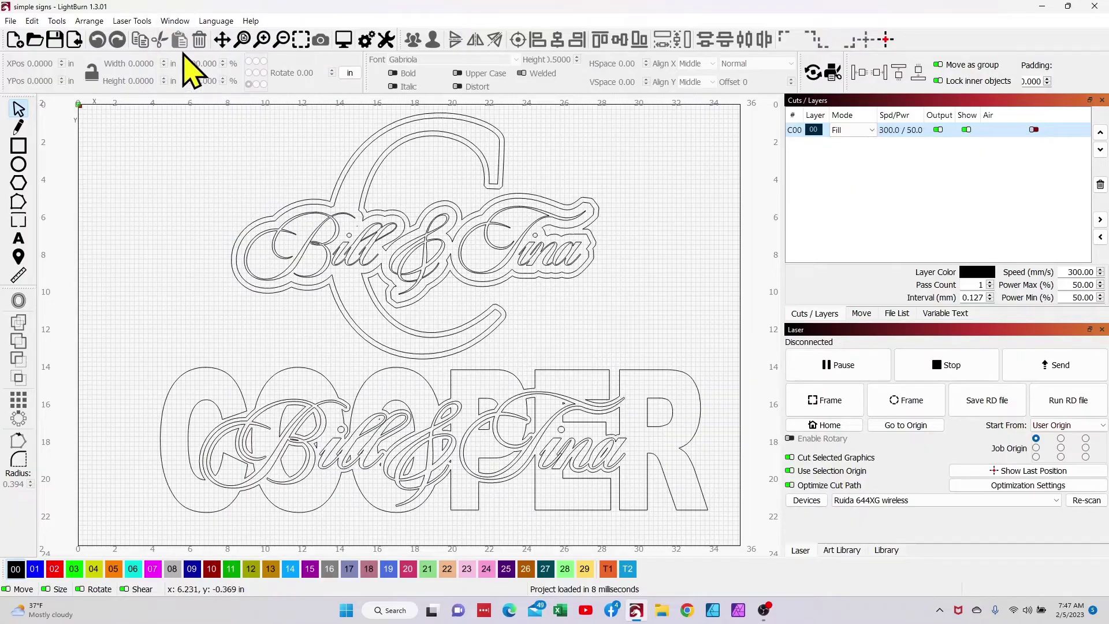
pyautogui.click(172, 22)
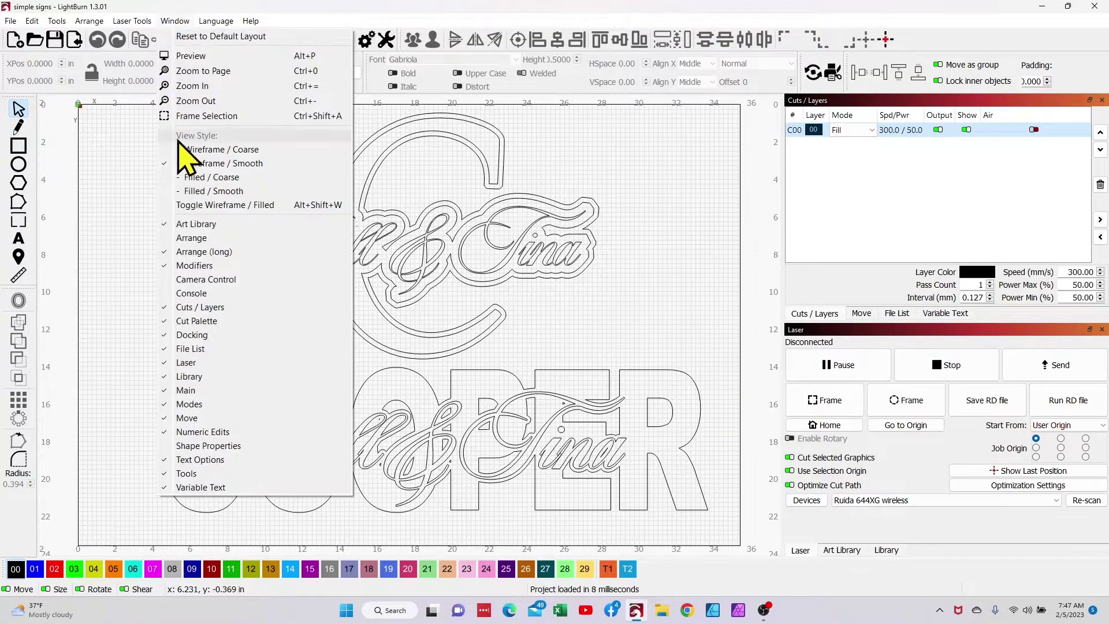
pyautogui.click(325, 205)
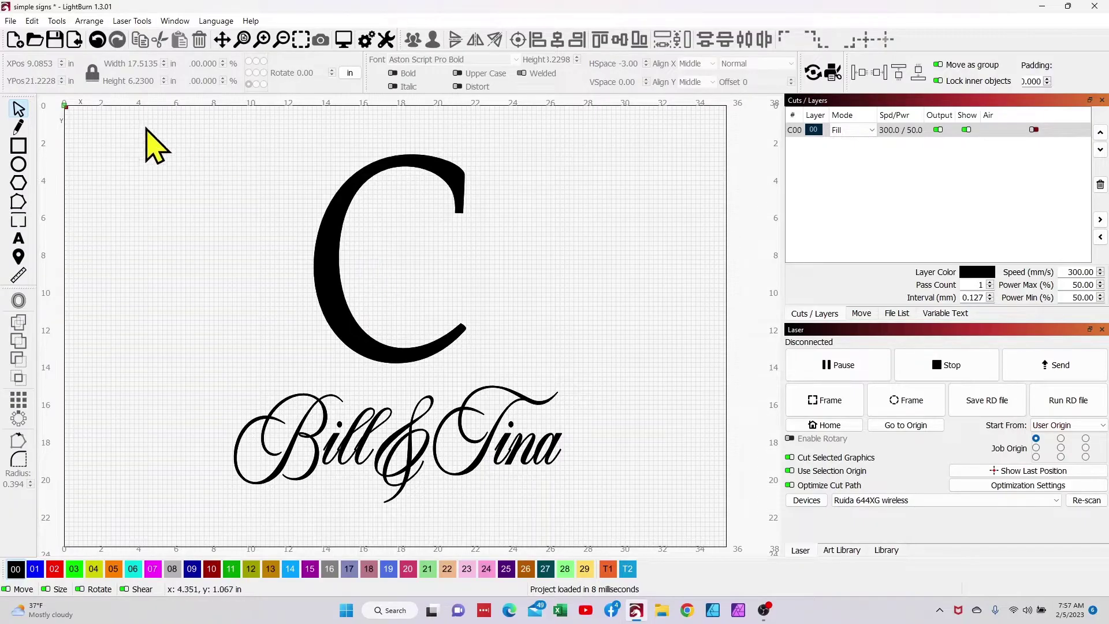
pyautogui.click(336, 252)
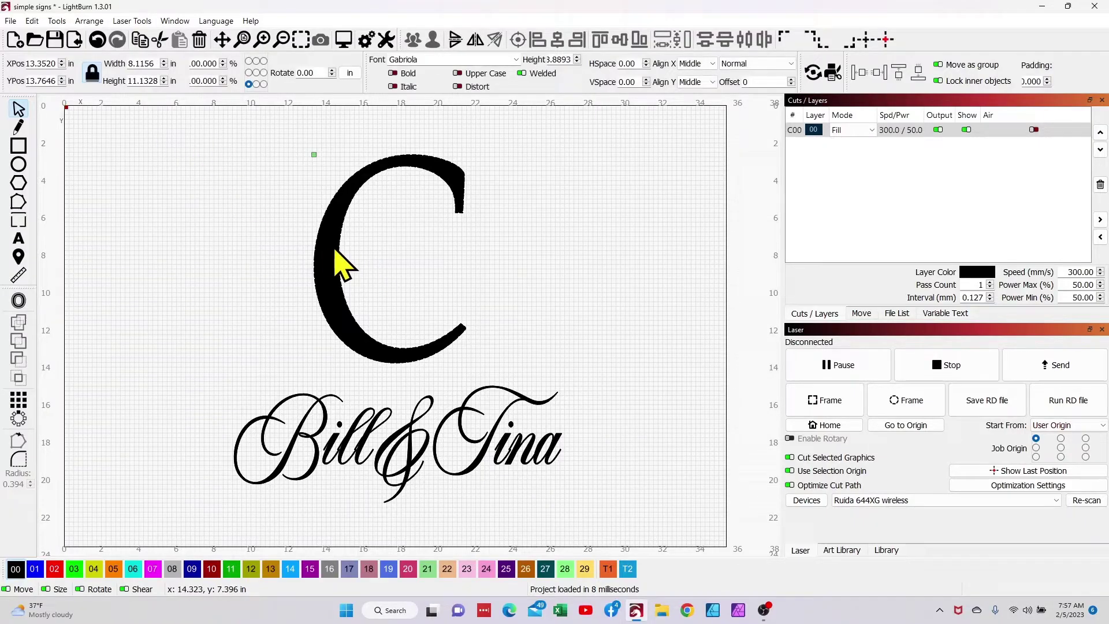
pyautogui.click(393, 73)
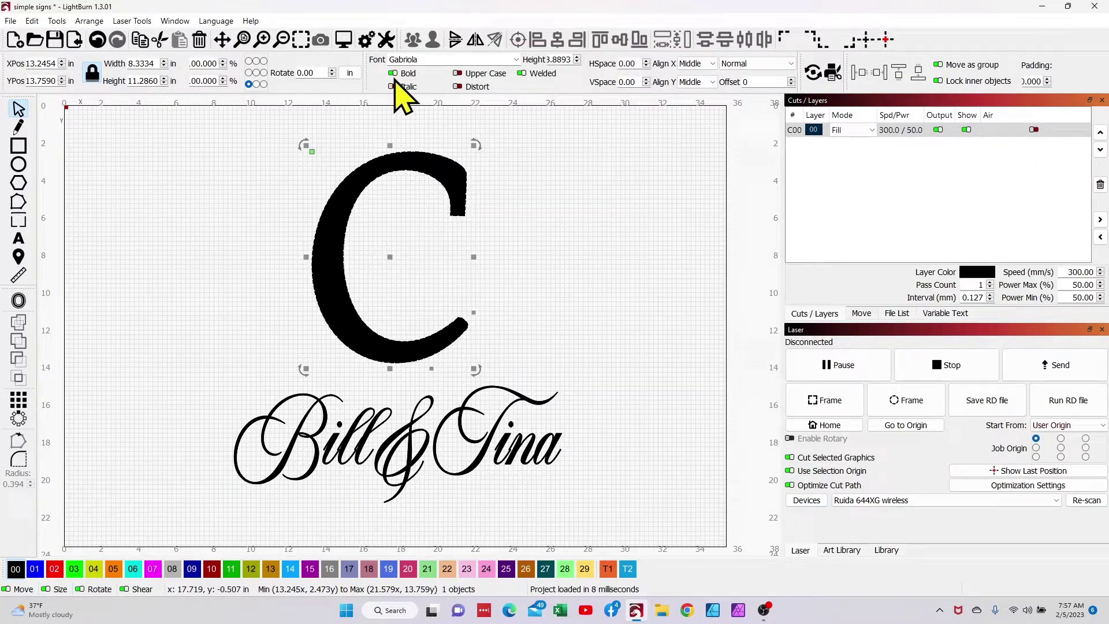
pyautogui.click(394, 86)
pyautogui.click(393, 86)
pyautogui.click(392, 73)
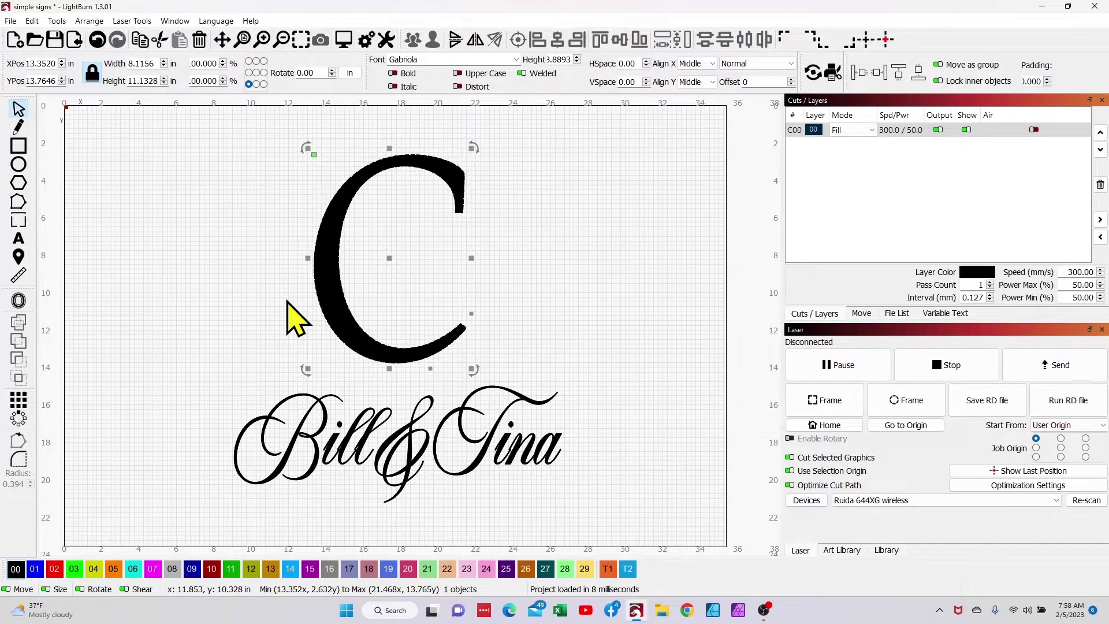
# Step: In wireframe view, align the Bill & Tina script's centre horizontally with the letter C
pyautogui.click(175, 21)
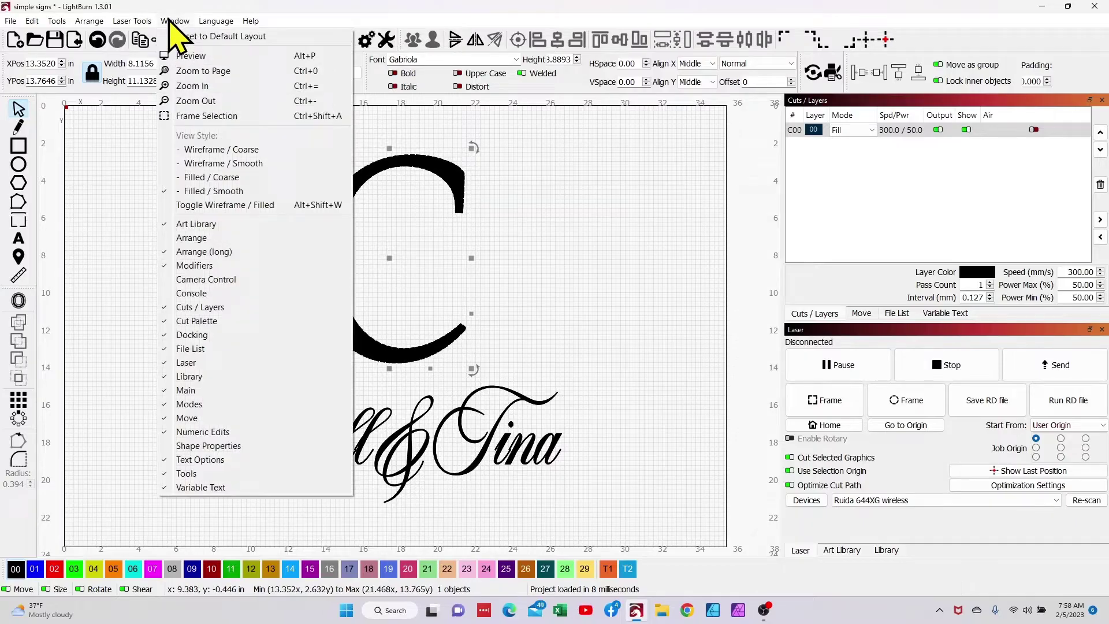
pyautogui.click(216, 205)
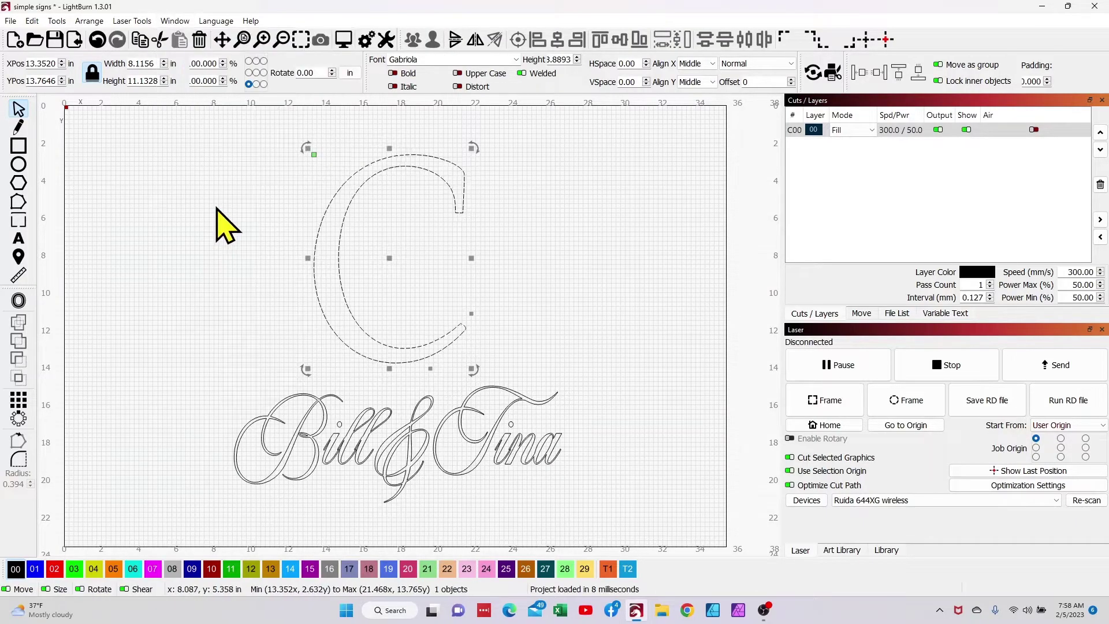
pyautogui.click(307, 346)
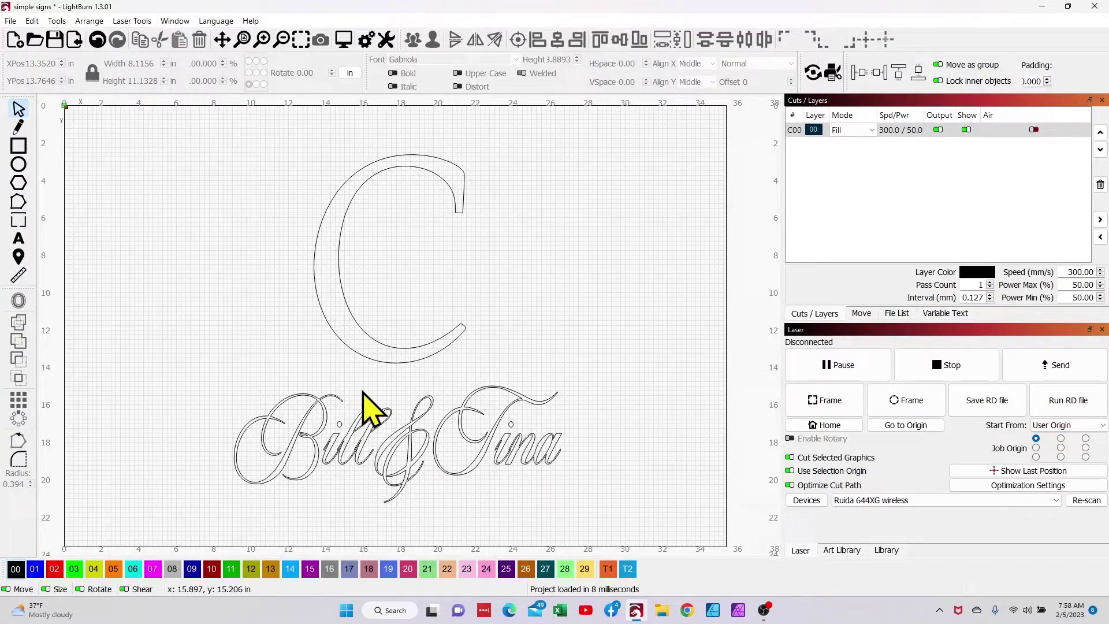
pyautogui.click(365, 408)
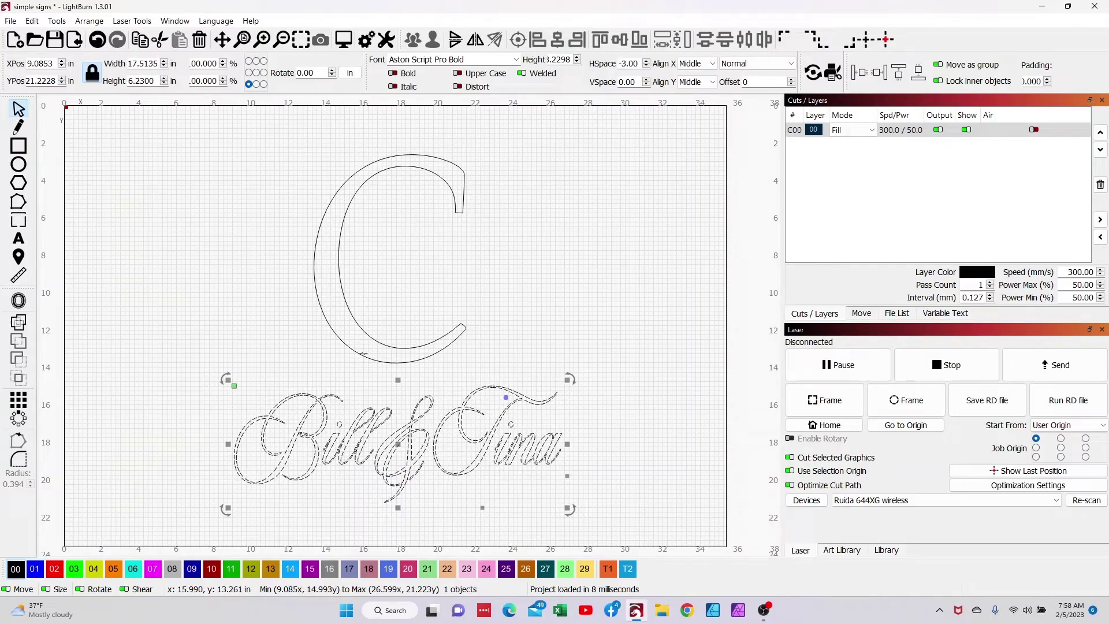
pyautogui.keyDown('shift'); pyautogui.click(361, 355); pyautogui.keyUp('shift')
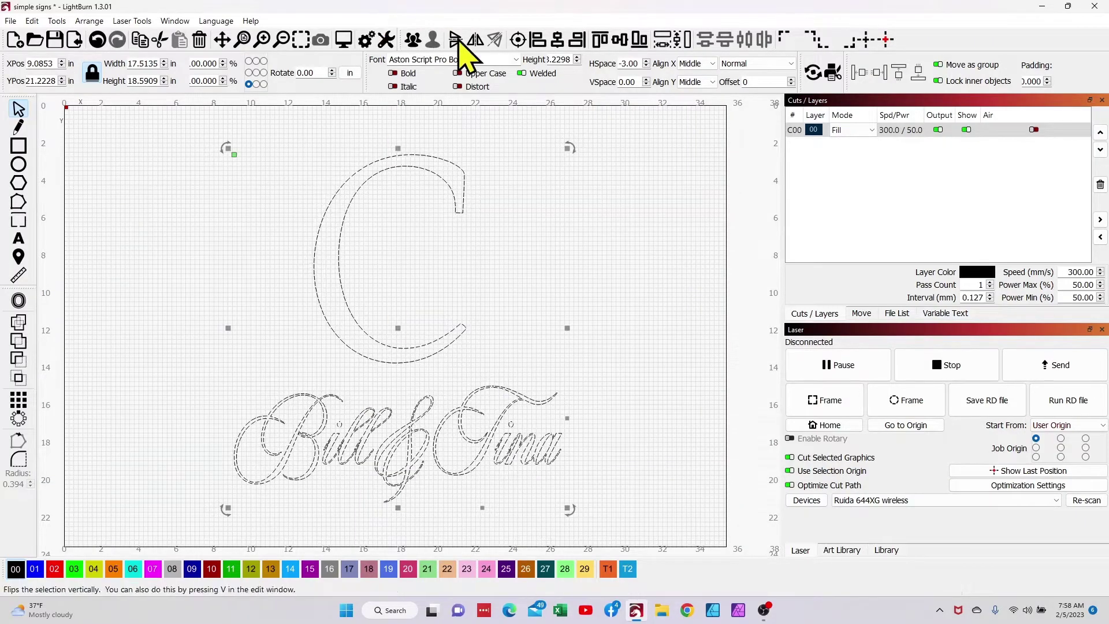
pyautogui.click(558, 41)
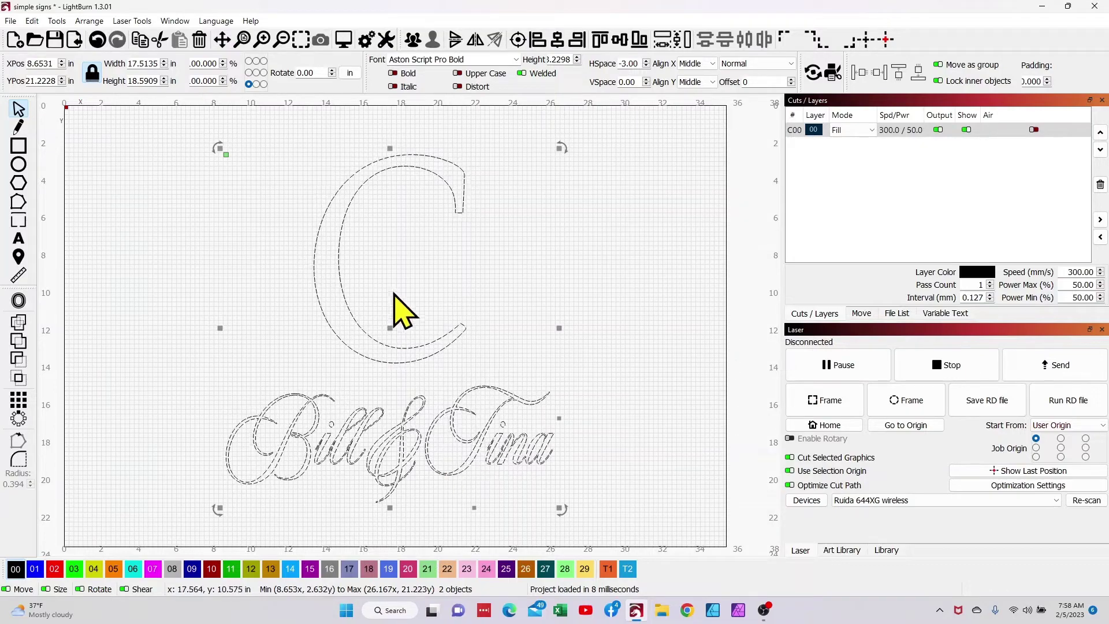
pyautogui.press('Escape')
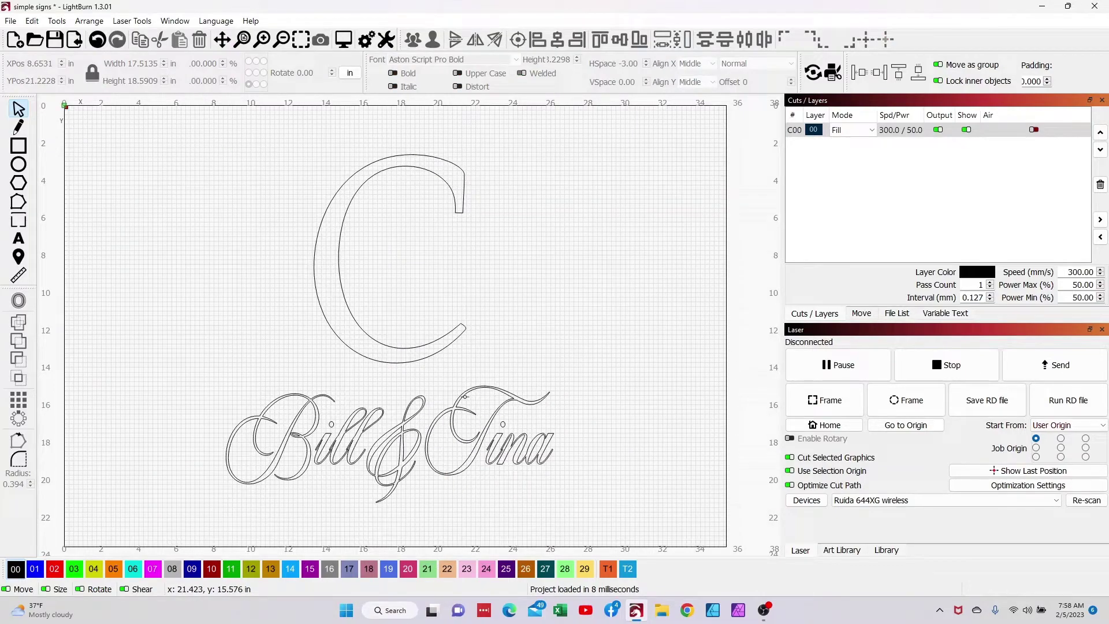
pyautogui.click(464, 397)
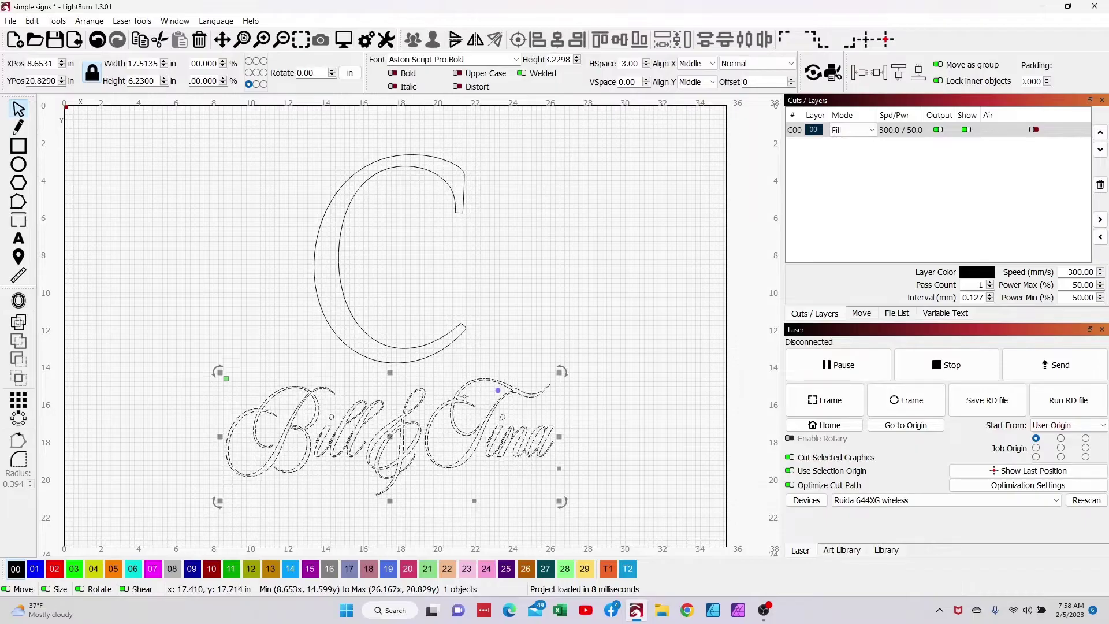
# Step: Drag the Bill & Tina script straight up across the C's middle and zoom in on it
pyautogui.moveTo(390, 433); pyautogui.dragTo(390, 282)
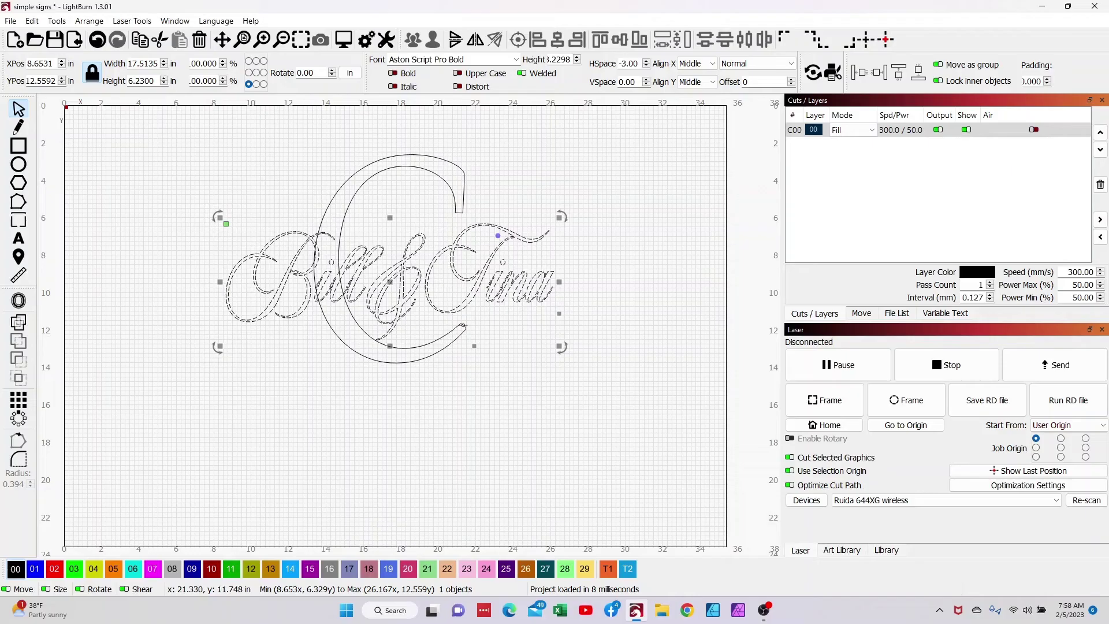
pyautogui.click(312, 376)
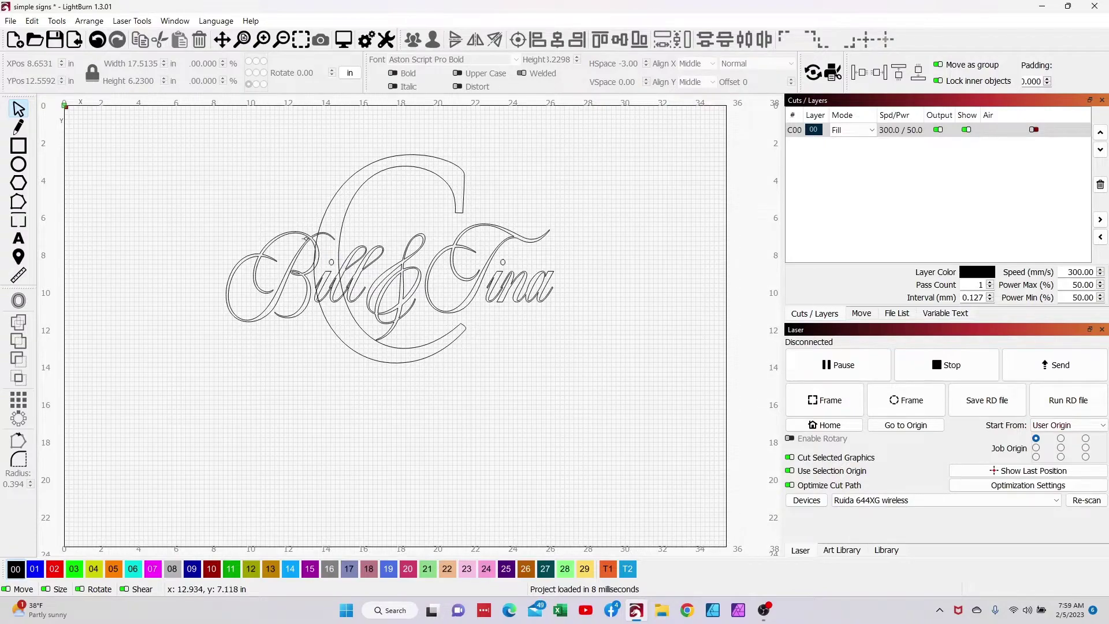
pyautogui.click(305, 236)
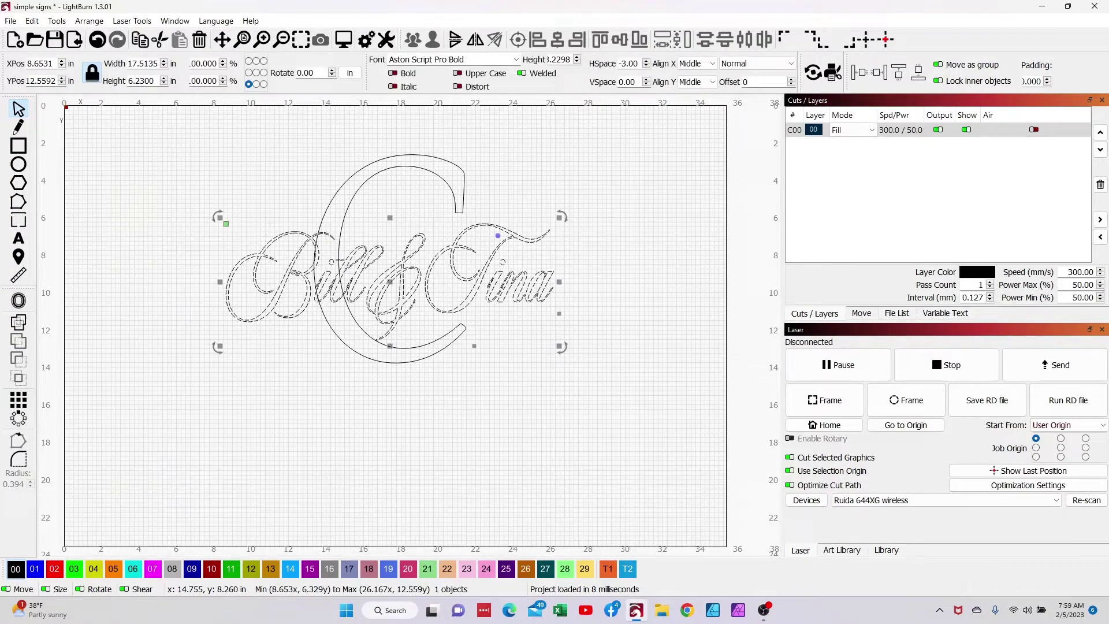
pyautogui.scroll(2, 304, 237)
pyautogui.scroll(2, 341, 258)
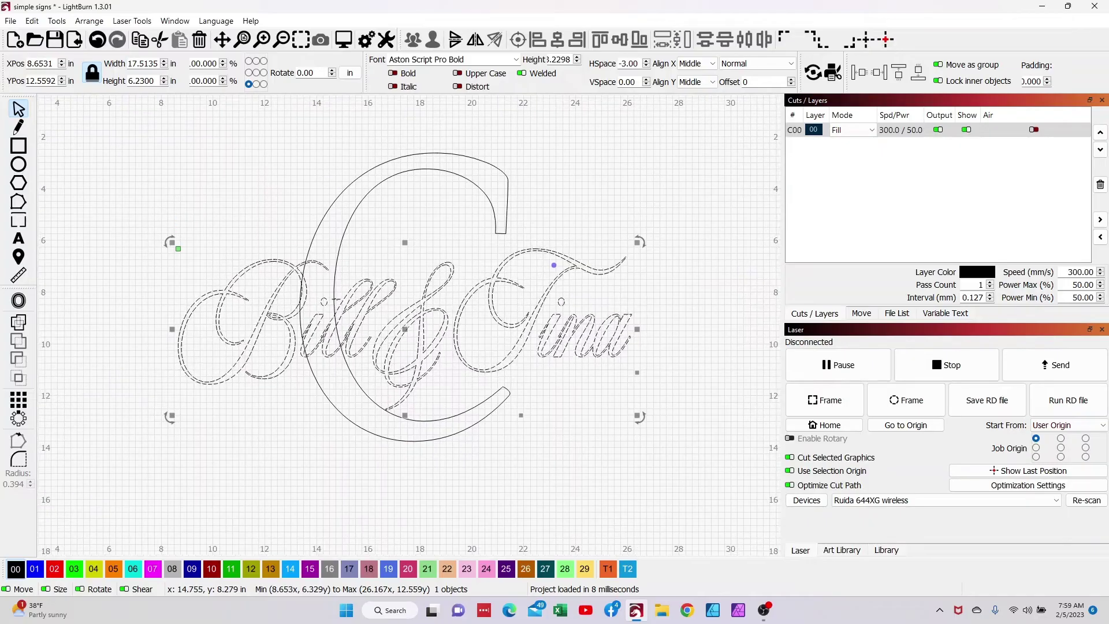
# Step: Offset the script outward by 0.329 in with bevel corners and simplified results
pyautogui.click(20, 301)
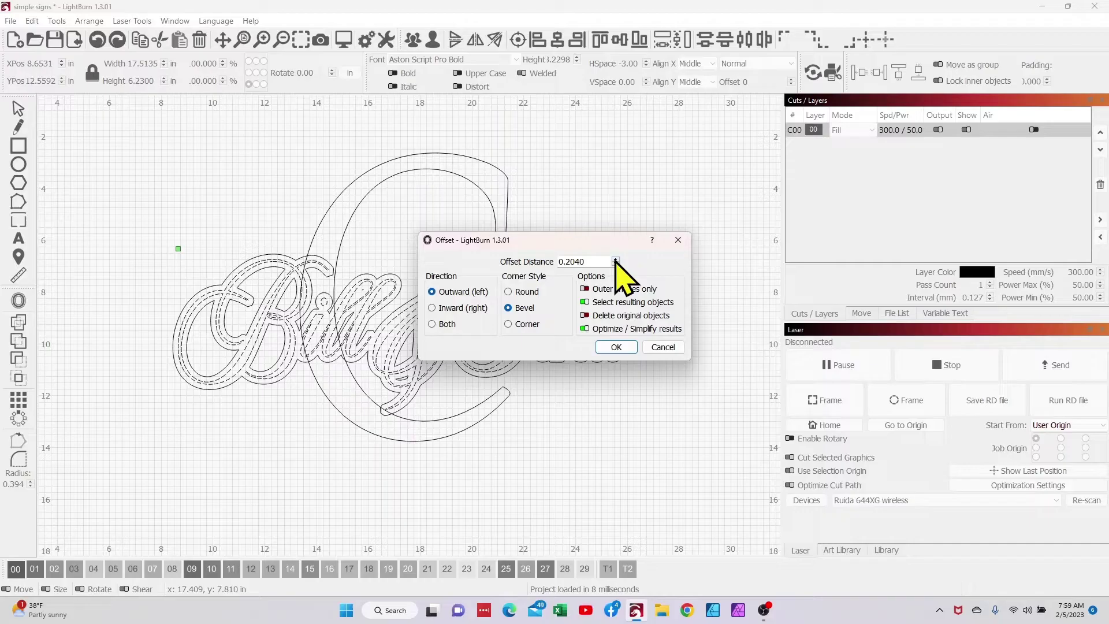
pyautogui.moveTo(590, 244); pyautogui.dragTo(713, 380)
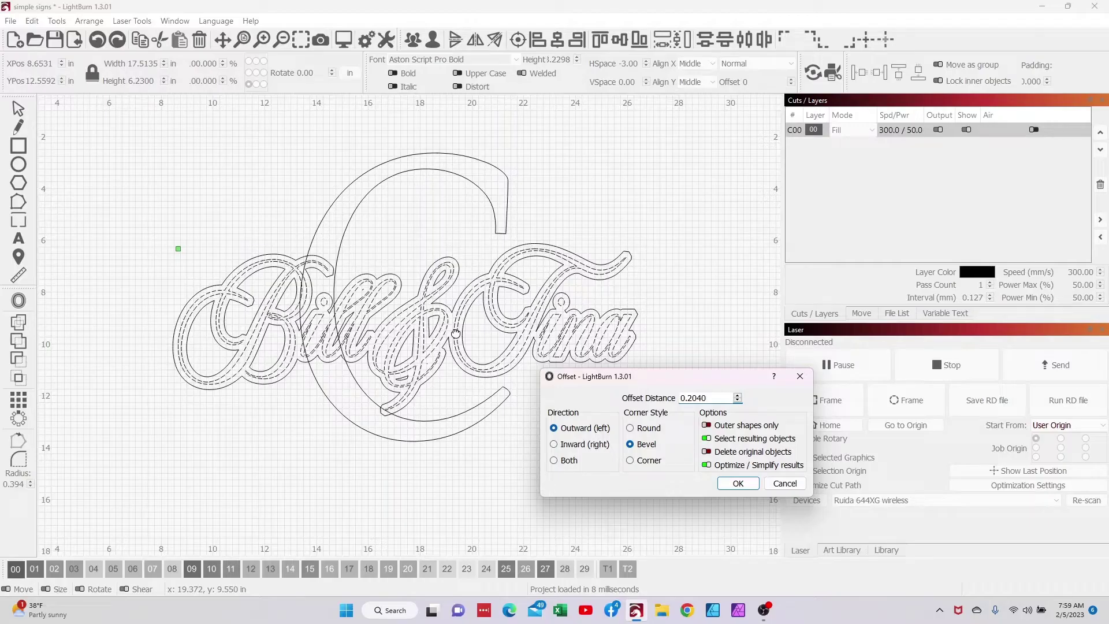
pyautogui.click(737, 396)
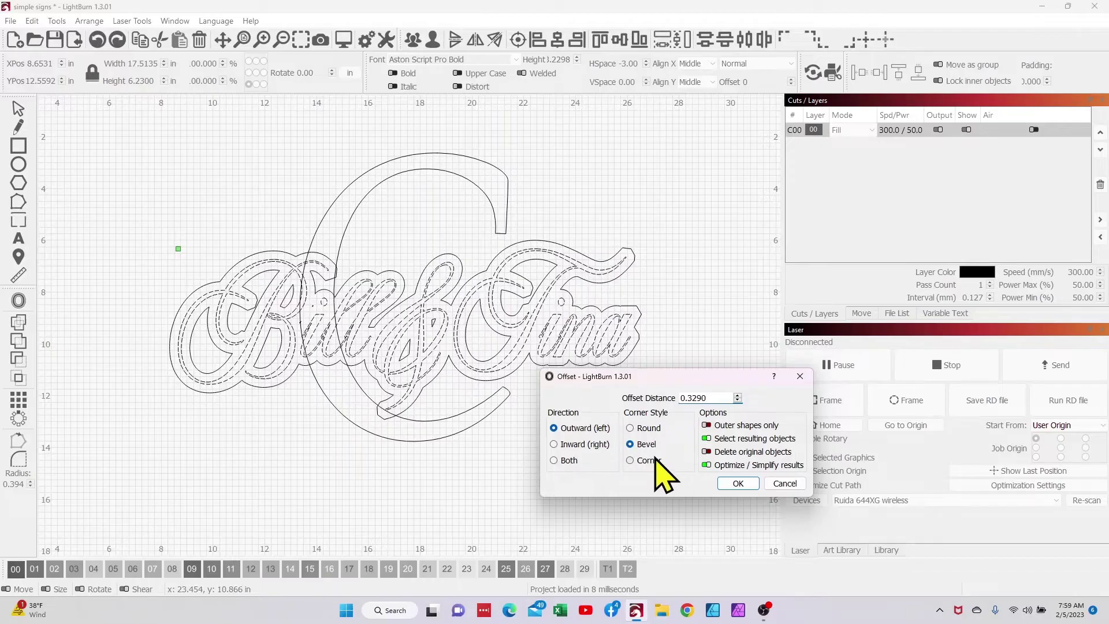
pyautogui.click(707, 464)
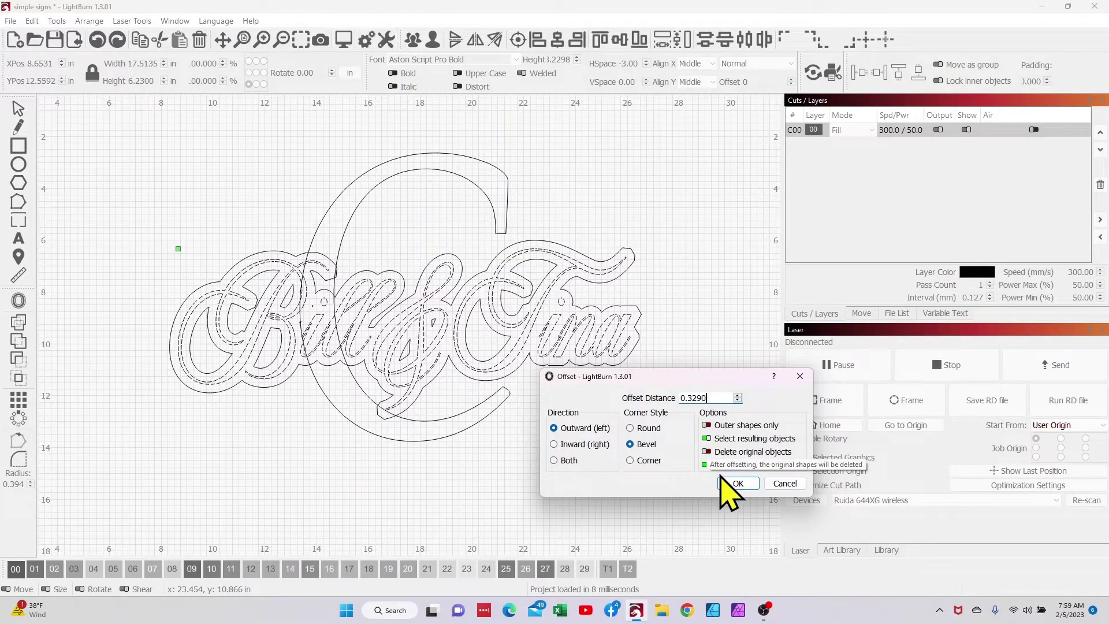
pyautogui.click(736, 484)
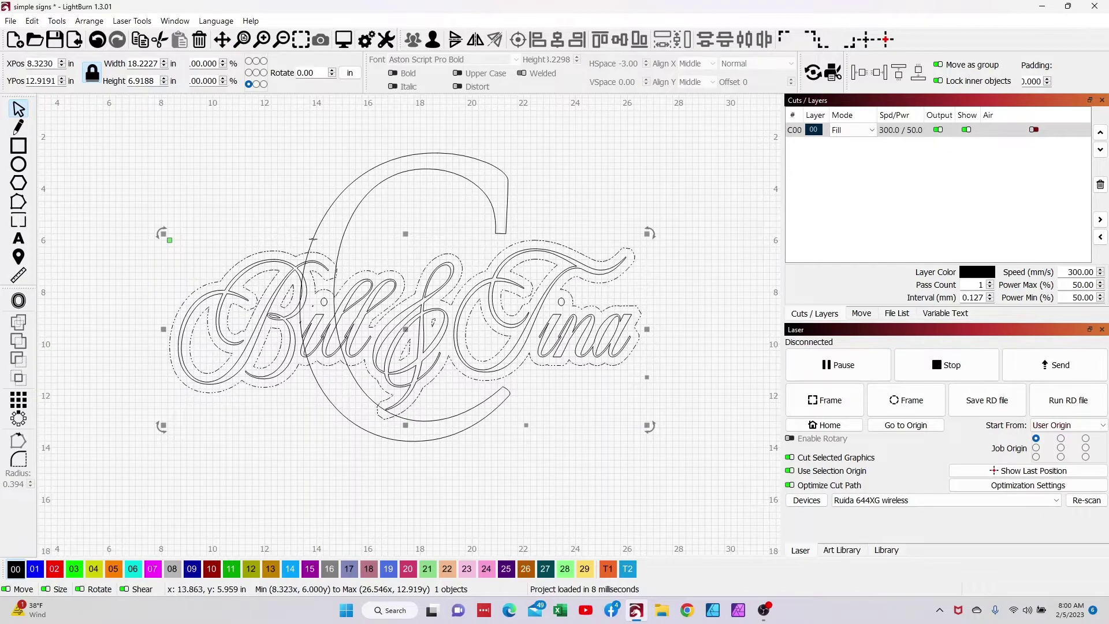
# Step: Weld the large C with the script's offset outline, then marquee-select the whole design
pyautogui.keyDown('shift'); pyautogui.click(314, 240); pyautogui.keyUp('shift')
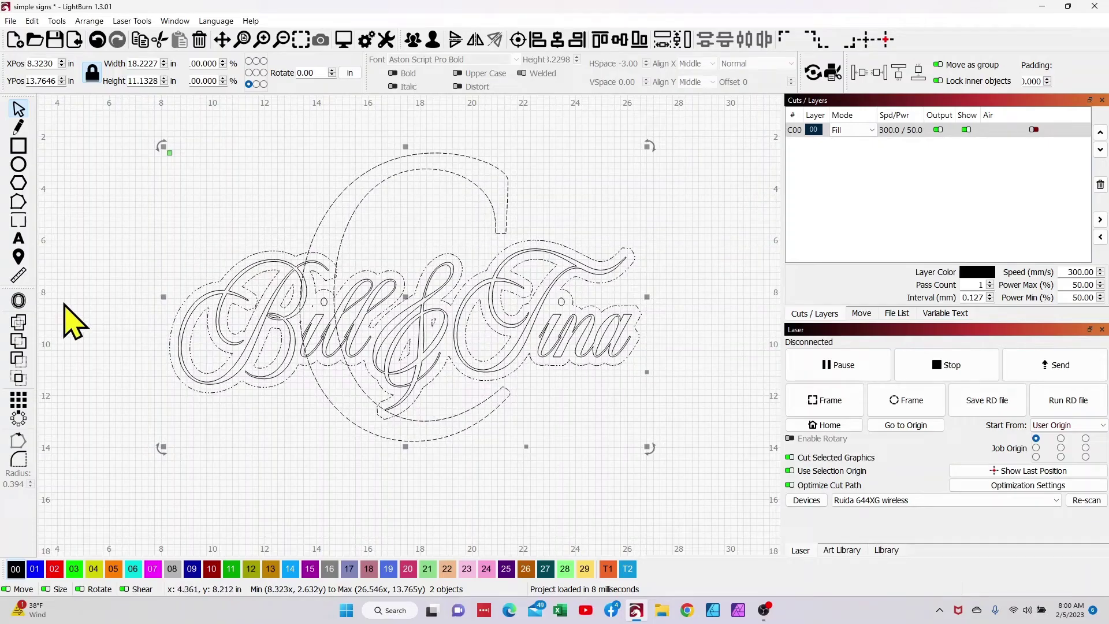
pyautogui.click(18, 323)
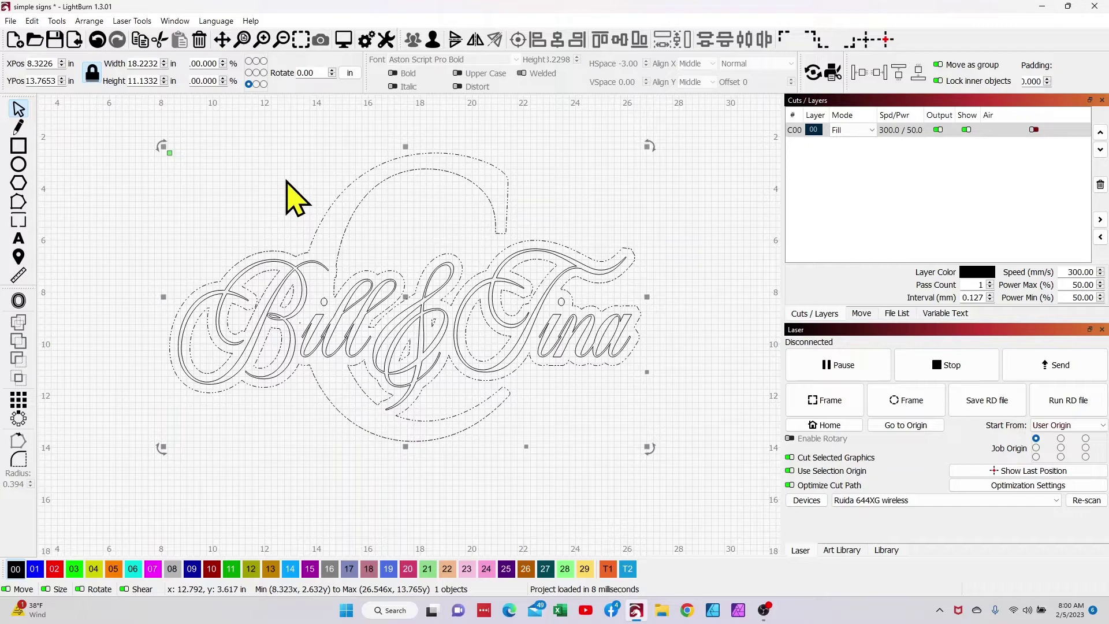
pyautogui.press('Escape')
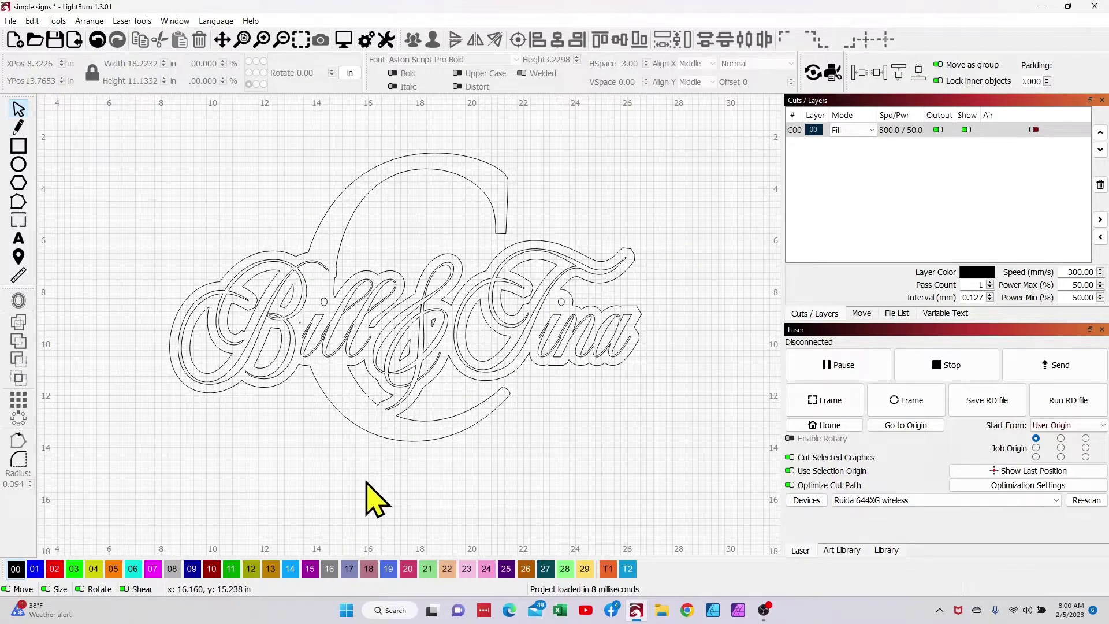
pyautogui.scroll(-1, 316, 330)
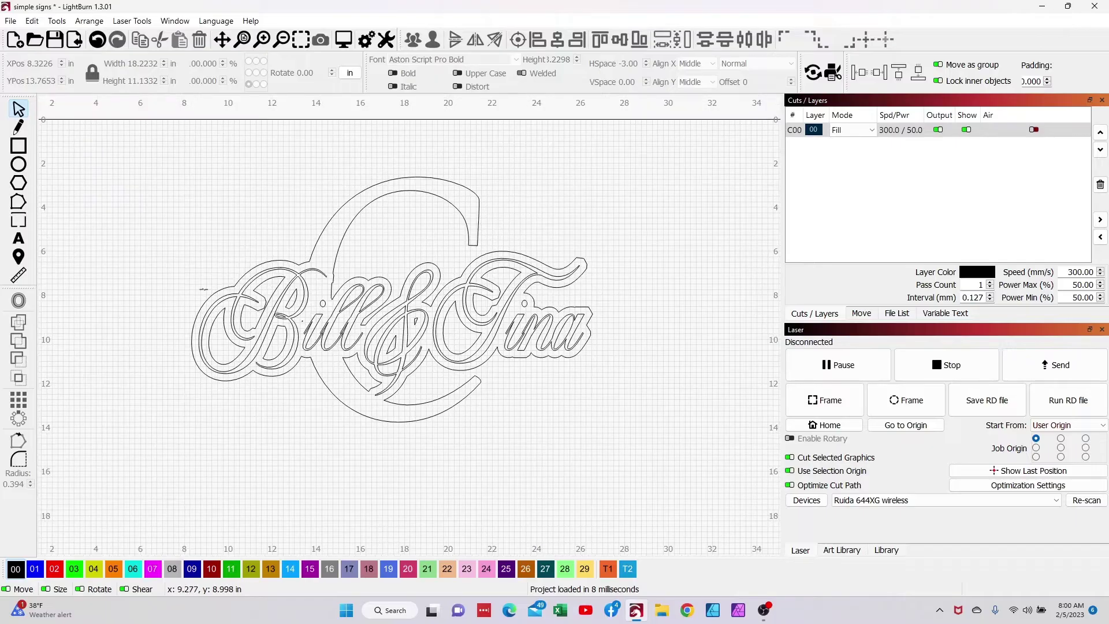
pyautogui.moveTo(137, 134); pyautogui.dragTo(659, 465)
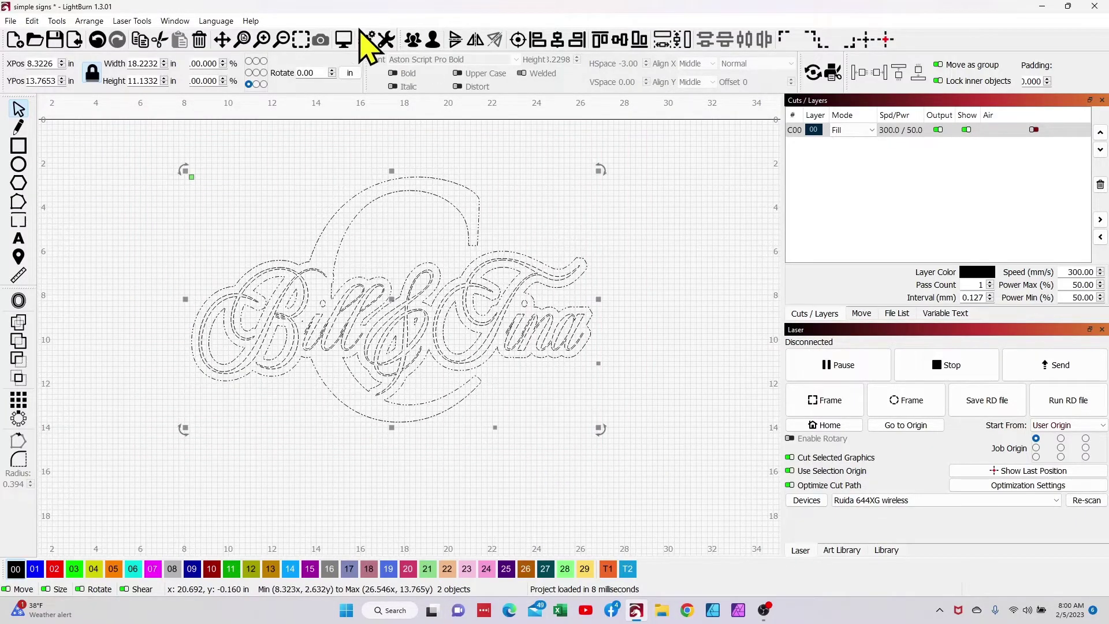
pyautogui.click(343, 40)
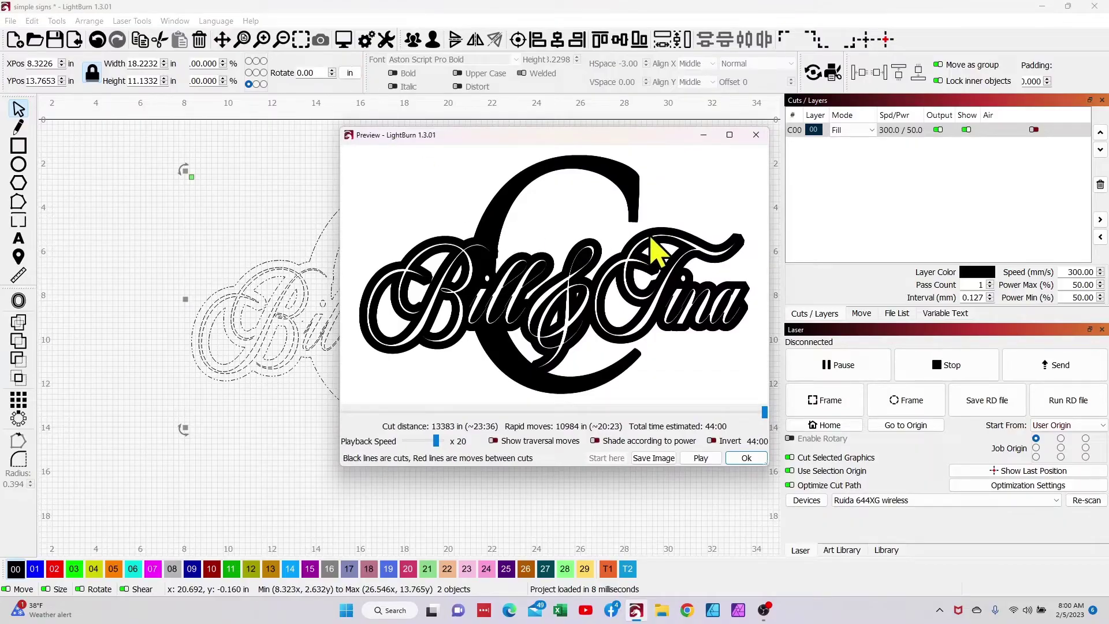
pyautogui.click(729, 135)
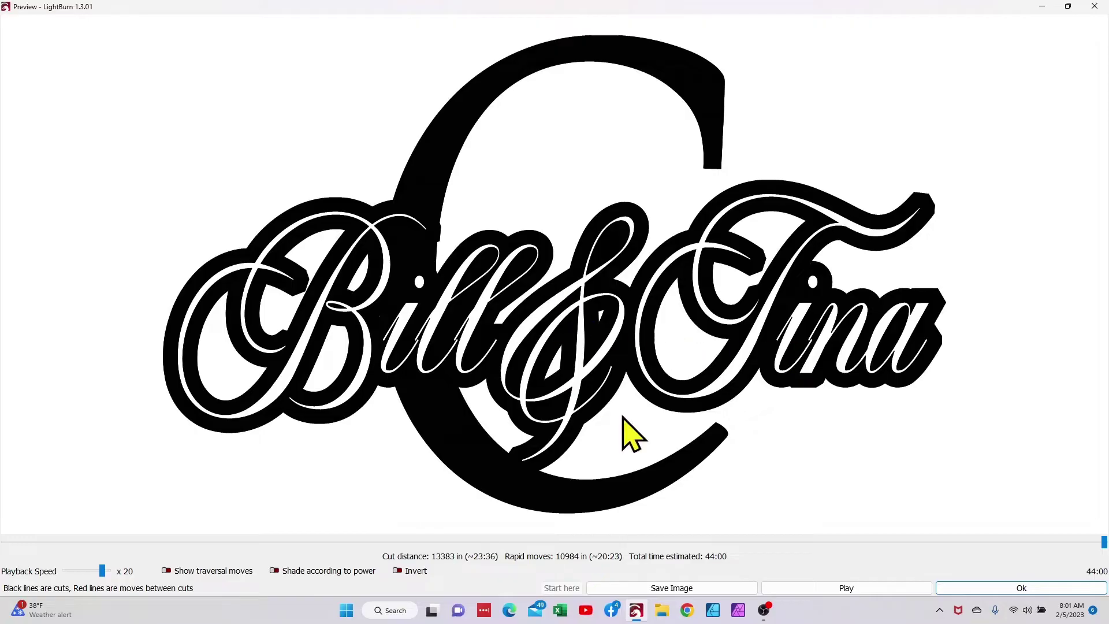
# Step: Close the preview and ungroup the welded design into separate pieces
pyautogui.click(978, 592)
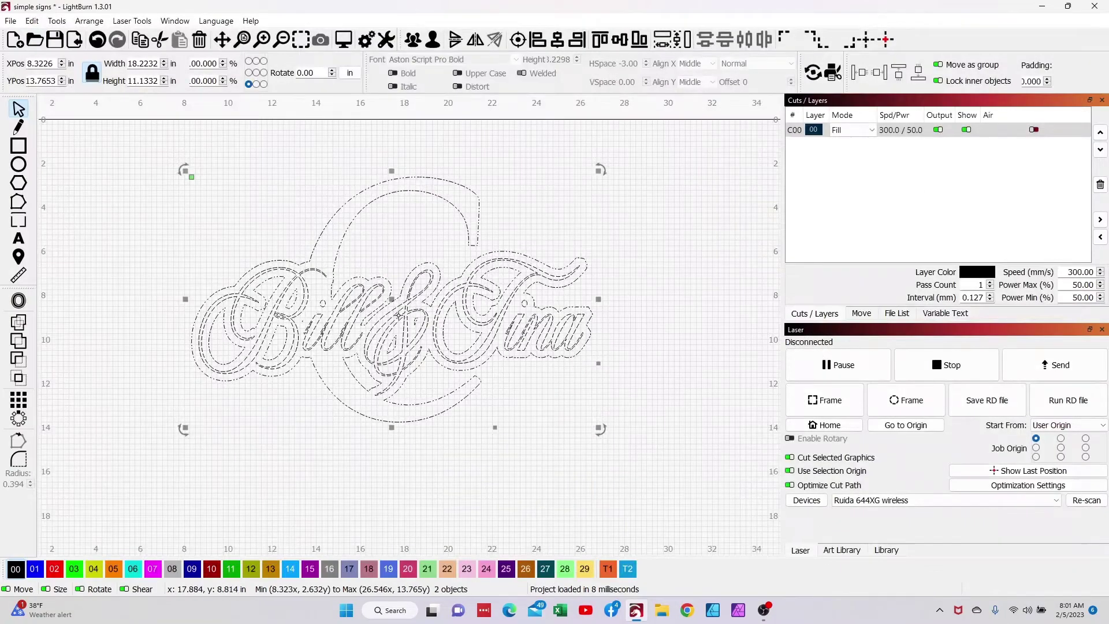
pyautogui.scroll(3, 381, 315)
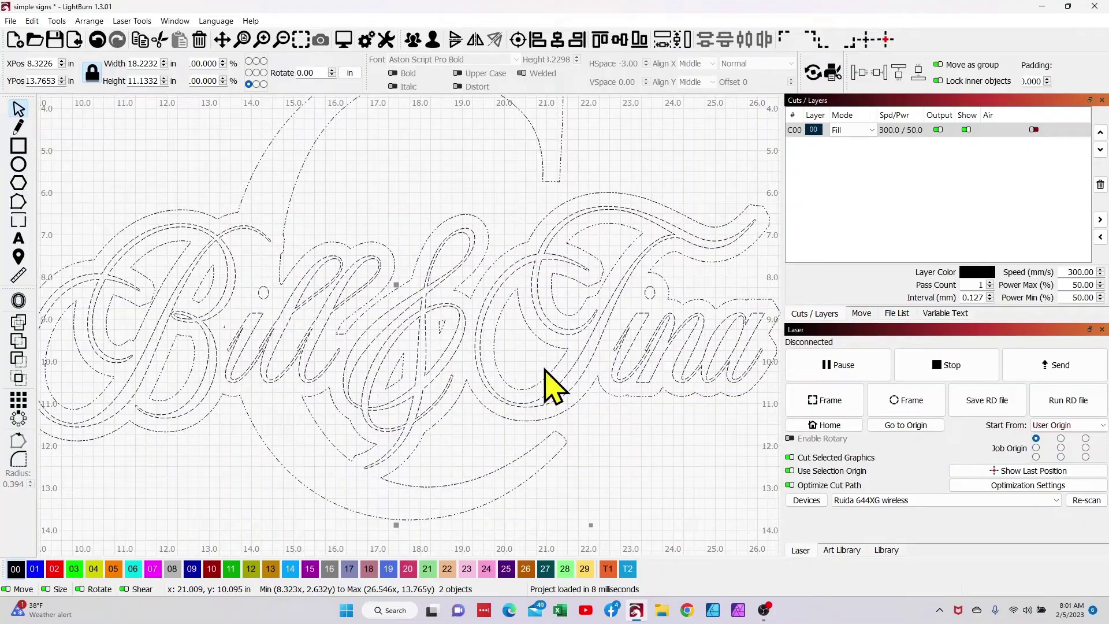
pyautogui.click(537, 388)
pyautogui.click(440, 323)
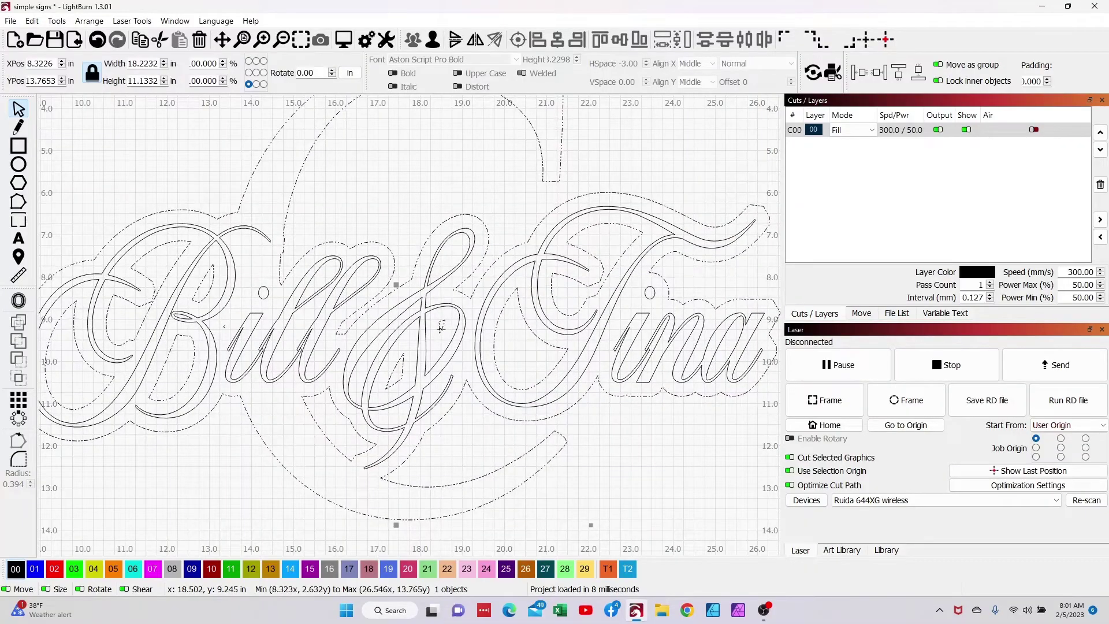
pyautogui.click(433, 38)
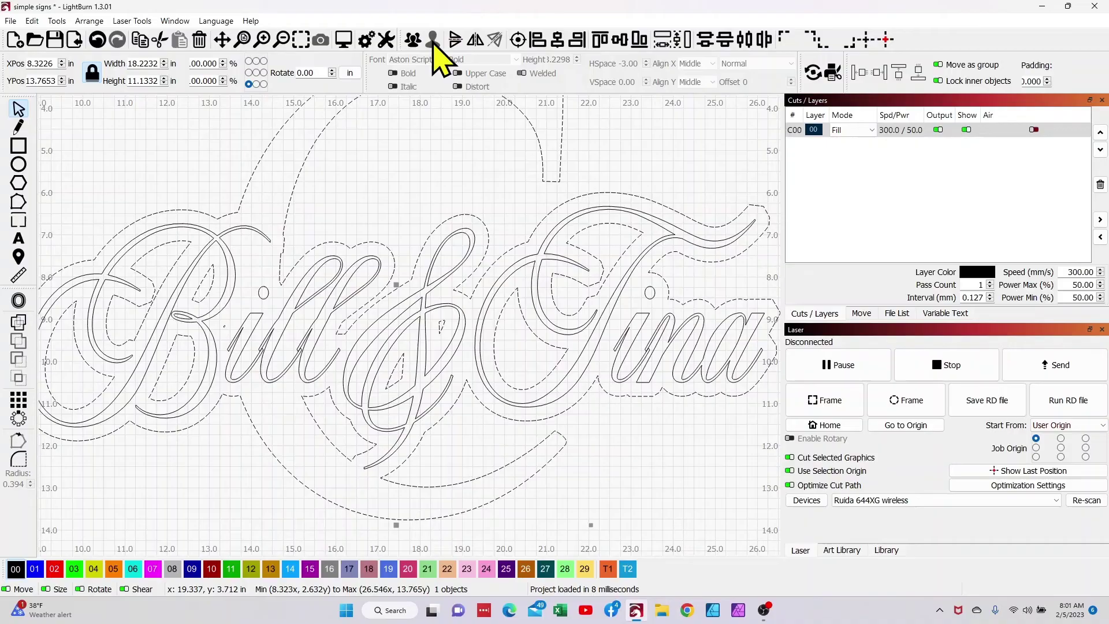
# Step: Delete the stray loop and the ampersand's inner counter, checking the B's small loops
pyautogui.click(439, 328)
pyautogui.click(441, 328)
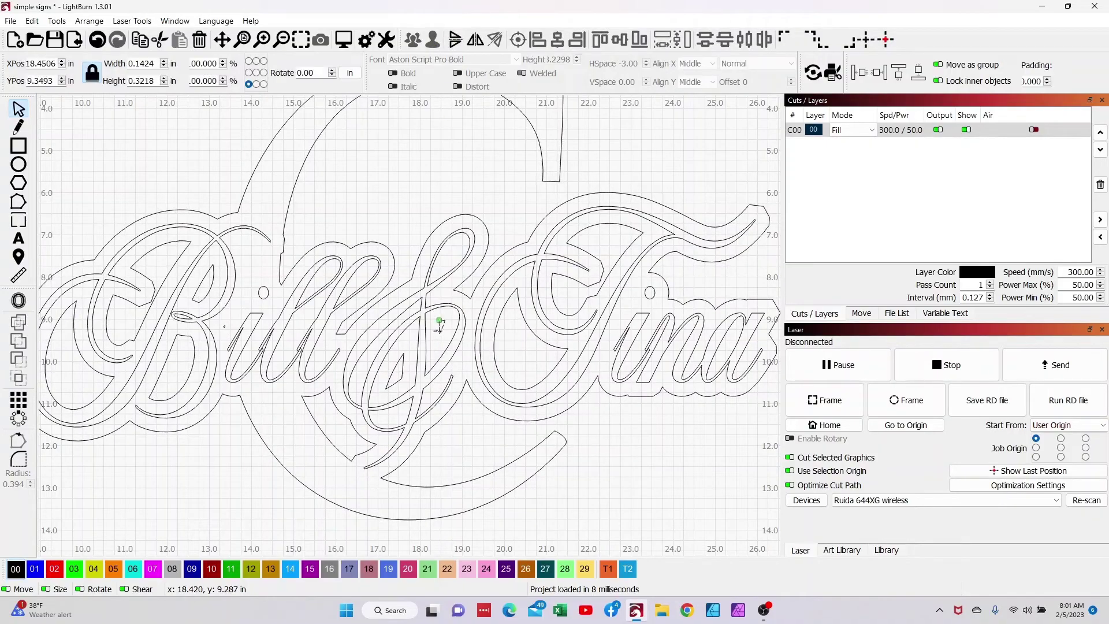
pyautogui.press('Delete')
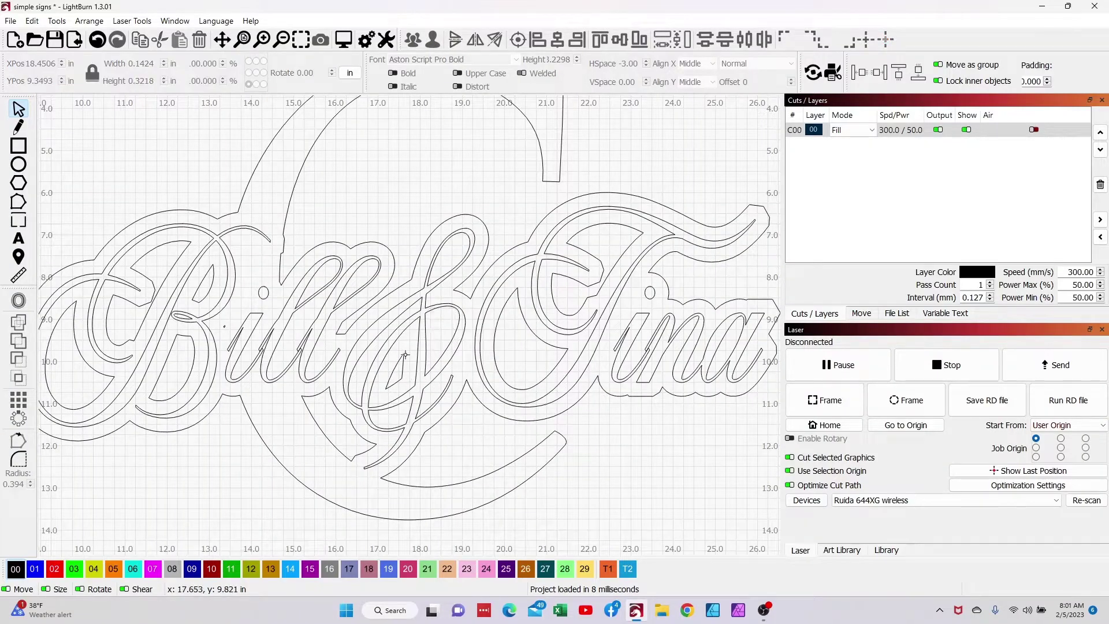
pyautogui.click(404, 357)
pyautogui.press('Delete')
pyautogui.click(276, 331)
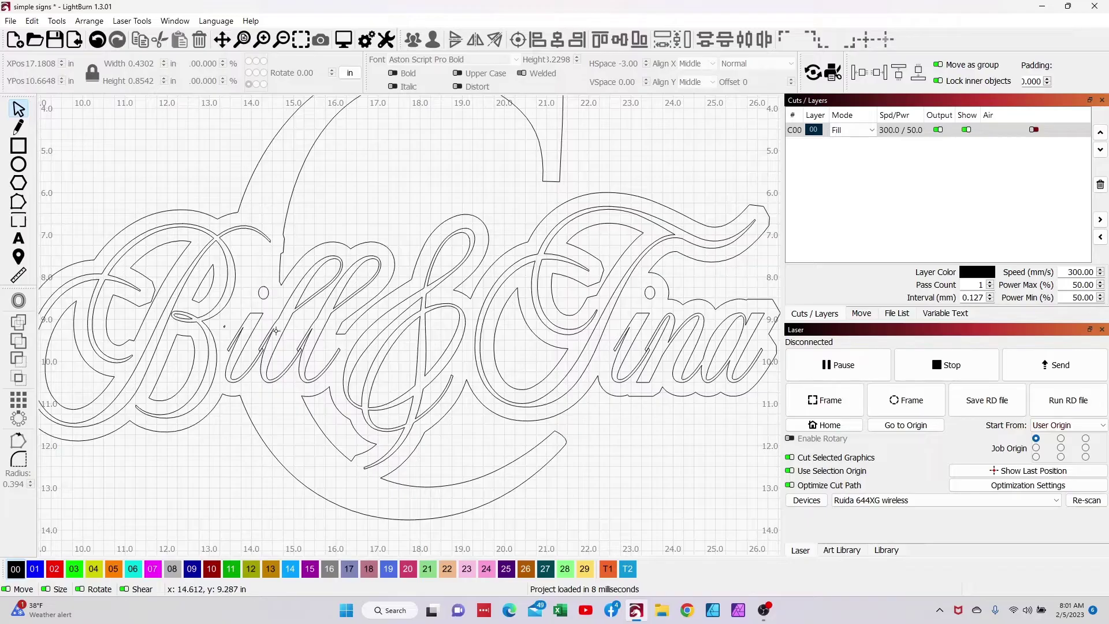
pyautogui.click(227, 326)
pyautogui.press('Escape')
pyautogui.click(201, 304)
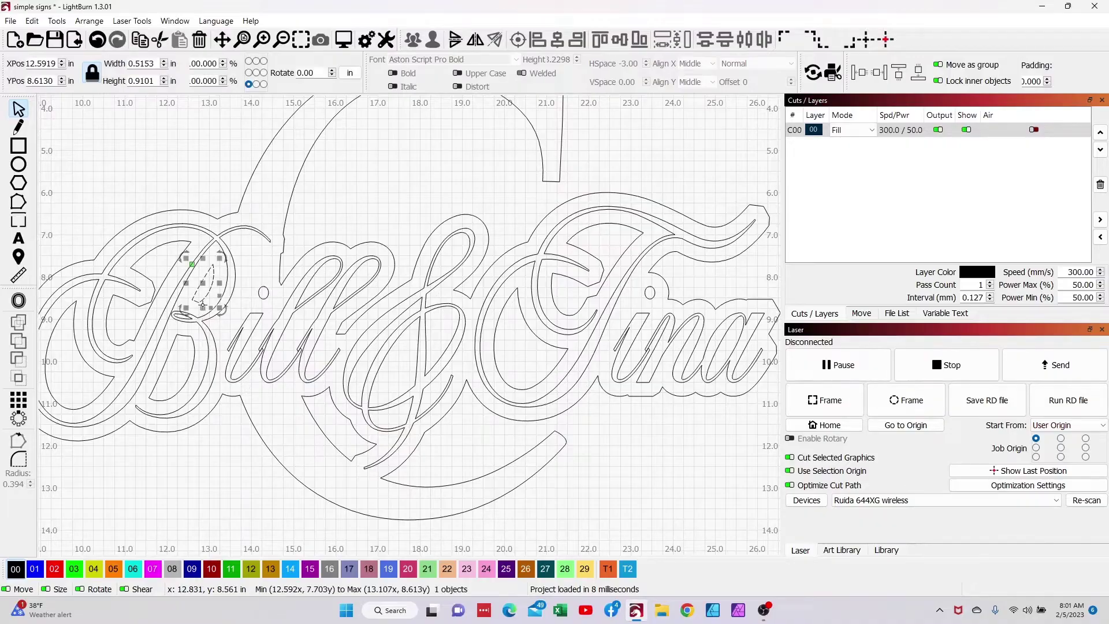
pyautogui.click(236, 470)
pyautogui.scroll(-3, 317, 483)
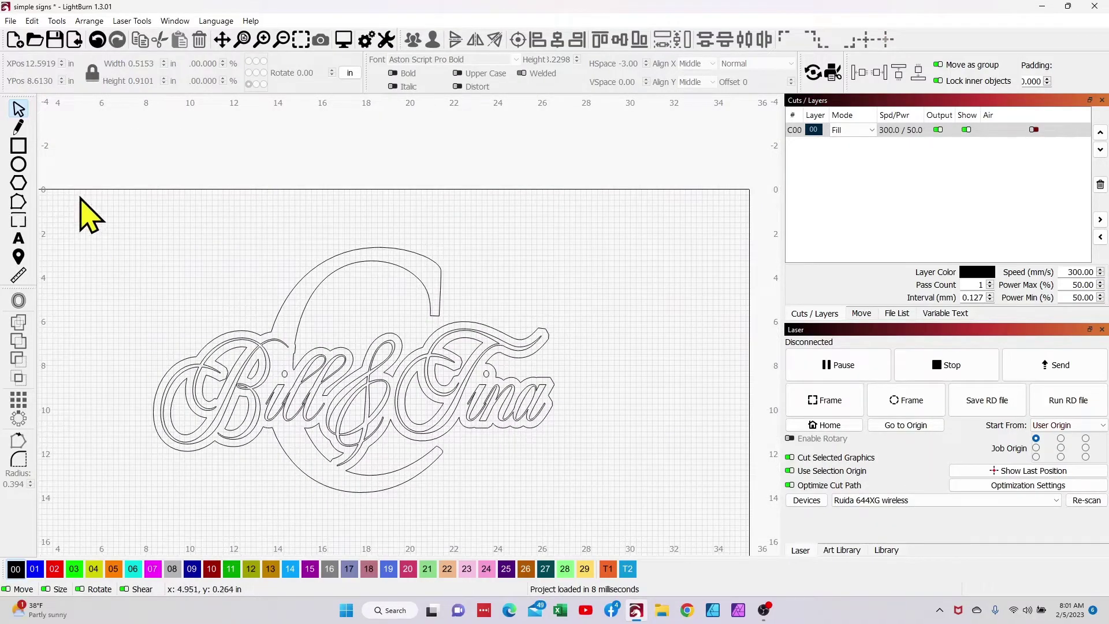
# Step: Select and preview all nine objects, then switch the canvas to filled view
pyautogui.hotkey('ctrl', 'a')
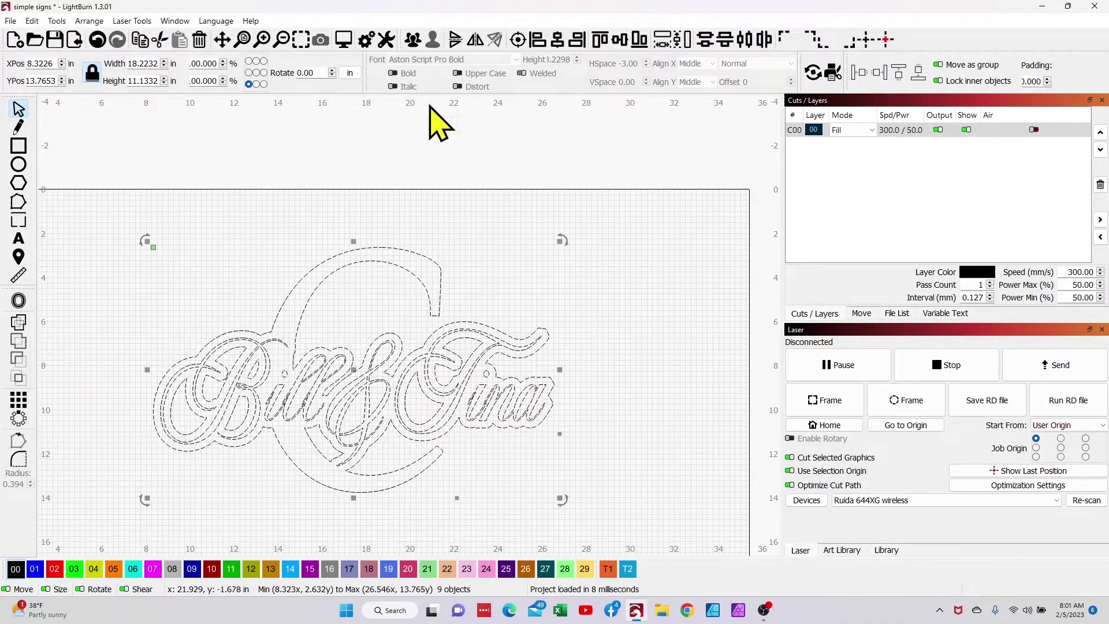
pyautogui.click(344, 40)
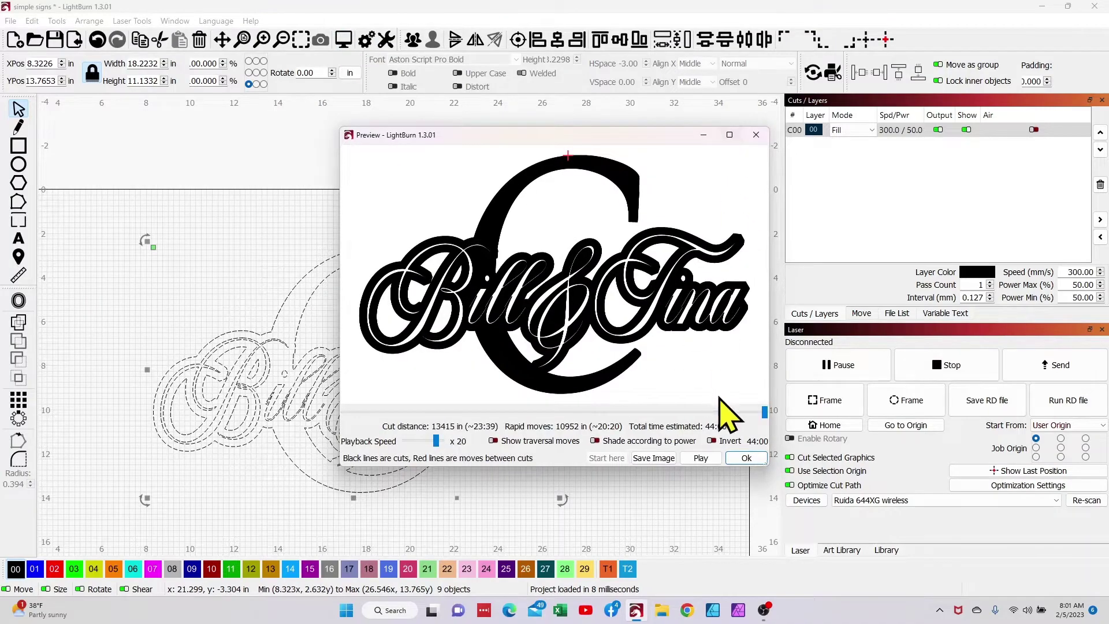
pyautogui.click(745, 459)
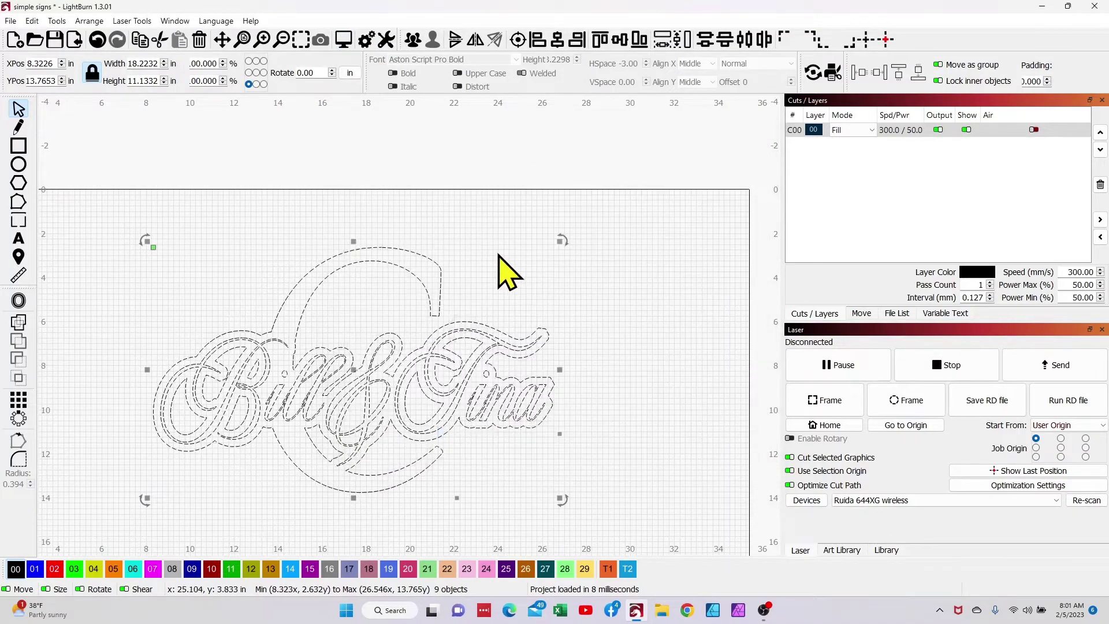
pyautogui.click(174, 21)
pyautogui.click(211, 205)
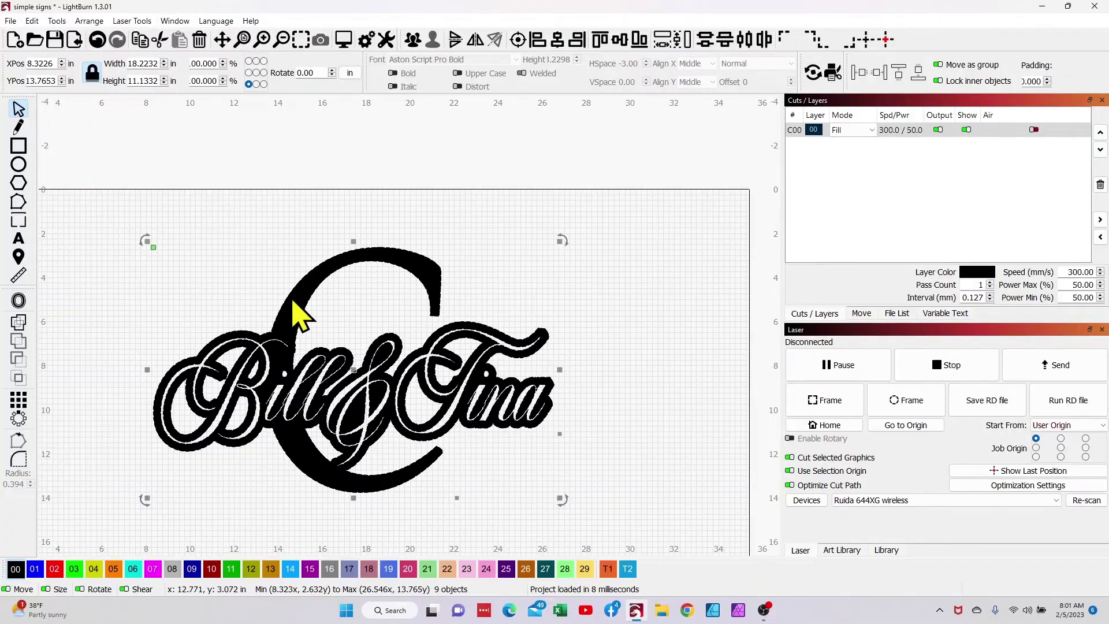
pyautogui.scroll(4, 356, 385)
pyautogui.scroll(-4, 351, 370)
pyautogui.scroll(2, 350, 370)
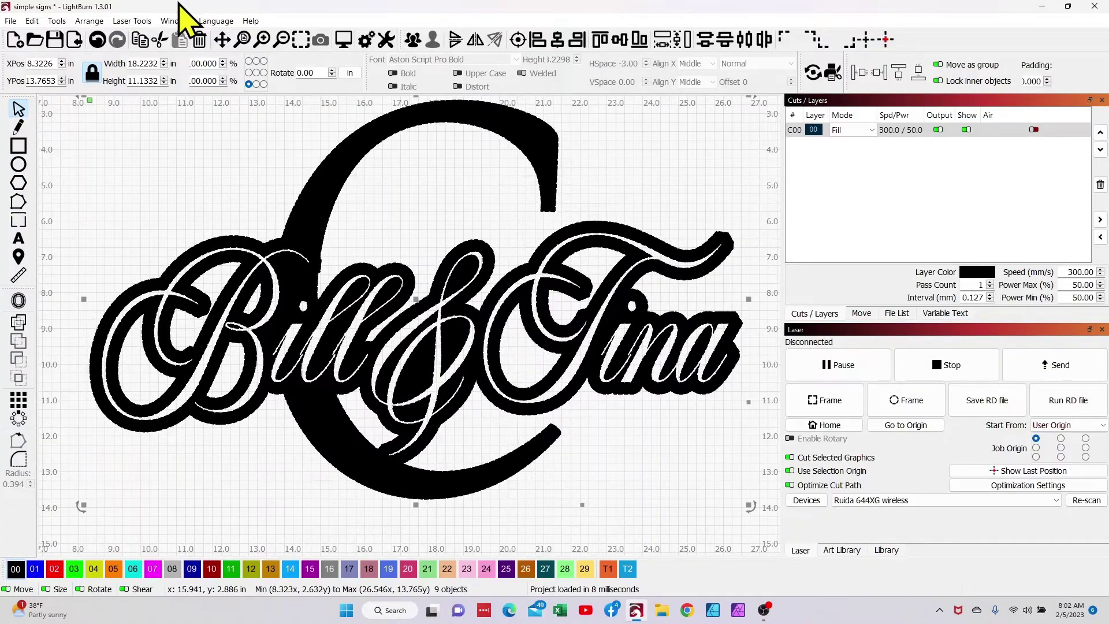
# Step: Return to wireframe, select the combined design and apply an outward bevel offset outline
pyautogui.click(176, 22)
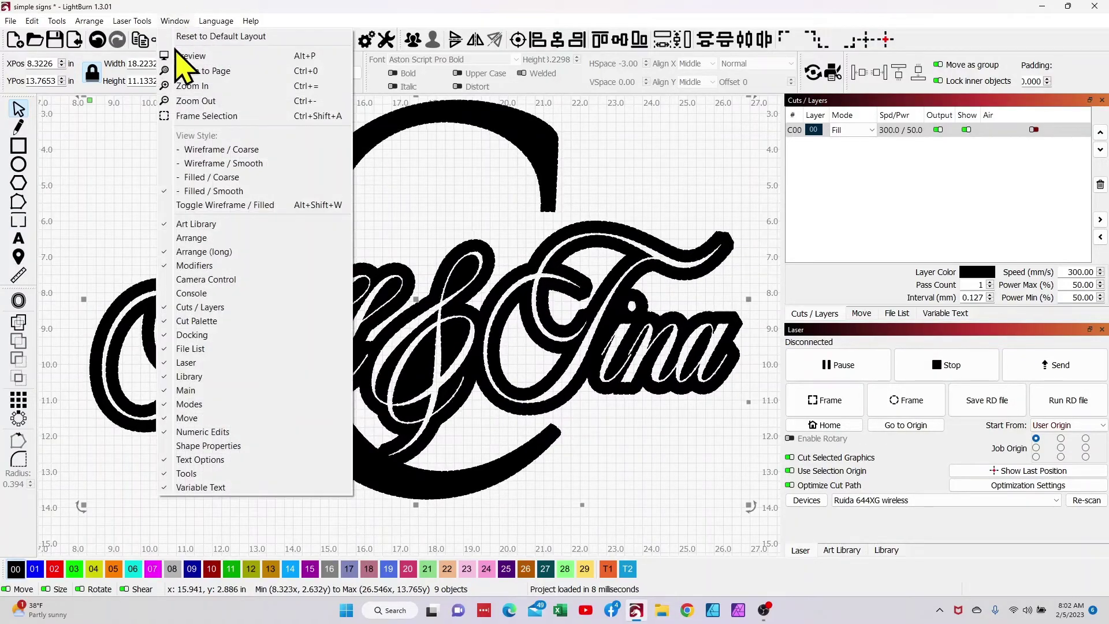
pyautogui.click(193, 207)
pyautogui.scroll(-2, 281, 335)
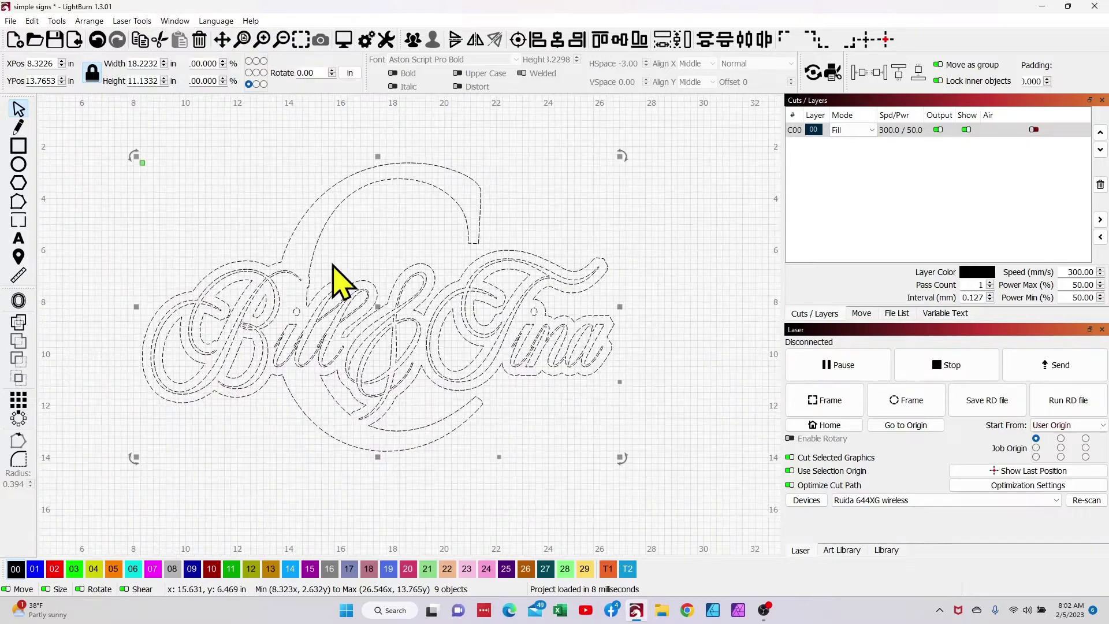
pyautogui.click(345, 242)
pyautogui.scroll(2, 347, 270)
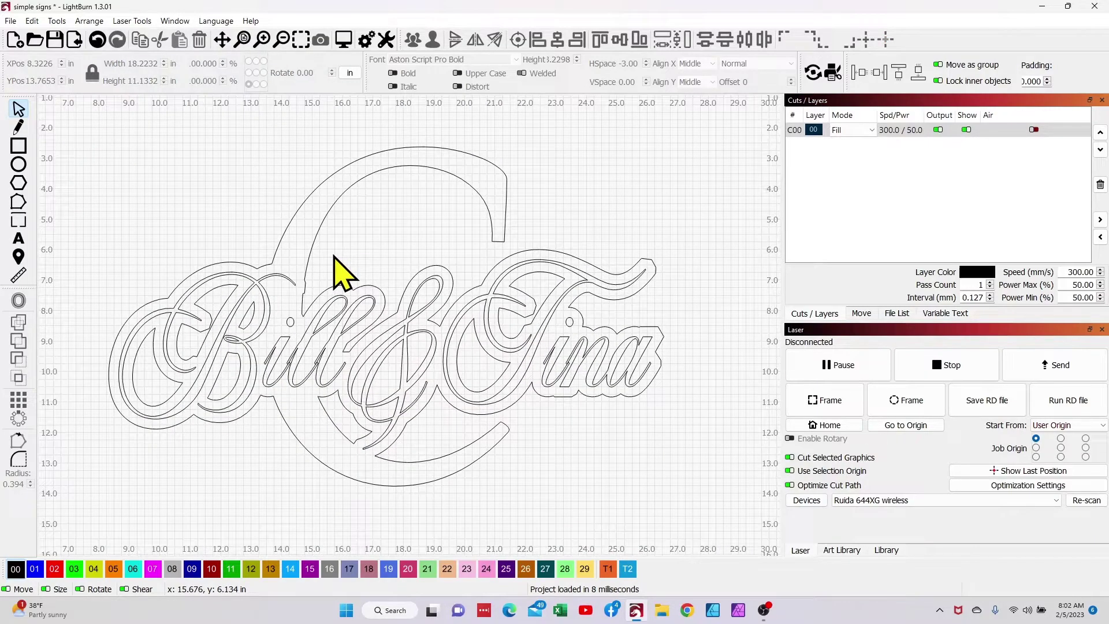
pyautogui.click(300, 246)
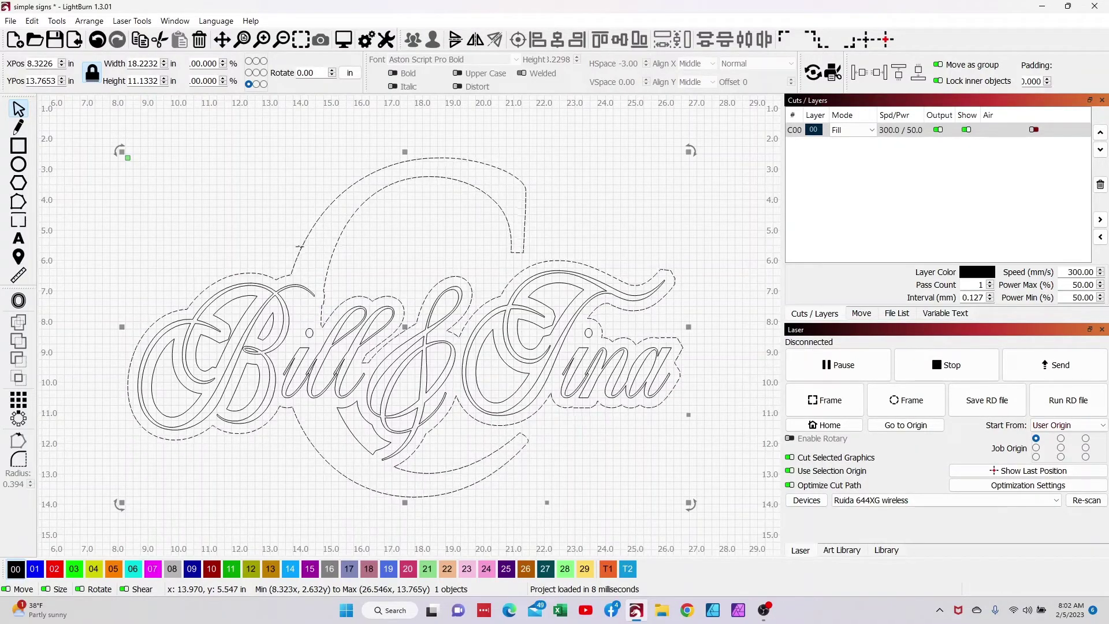
pyautogui.click(19, 301)
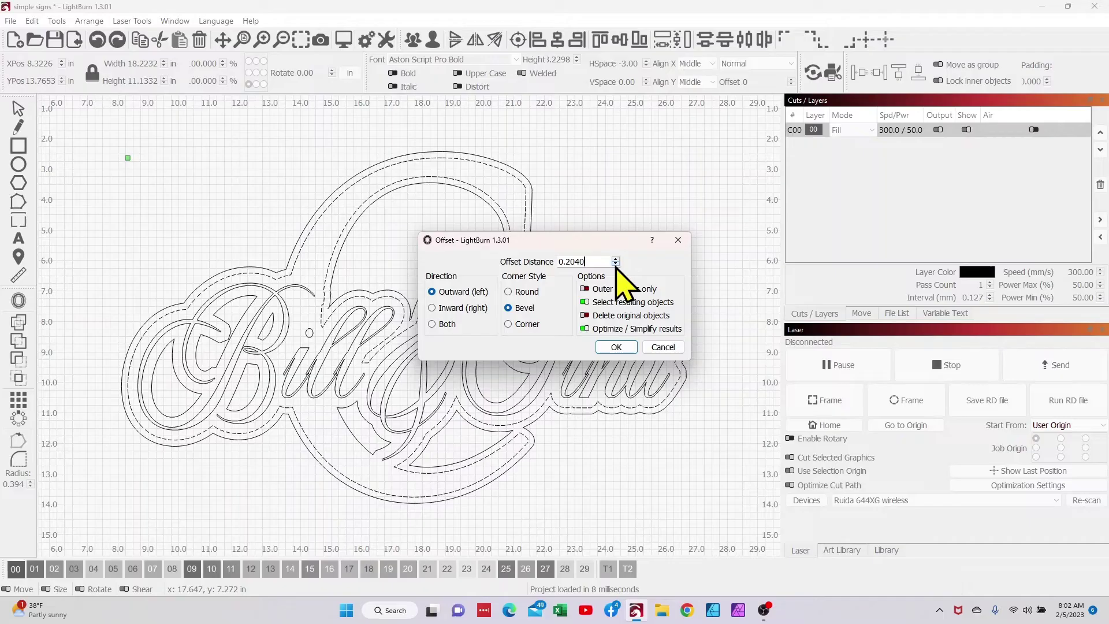
pyautogui.click(616, 346)
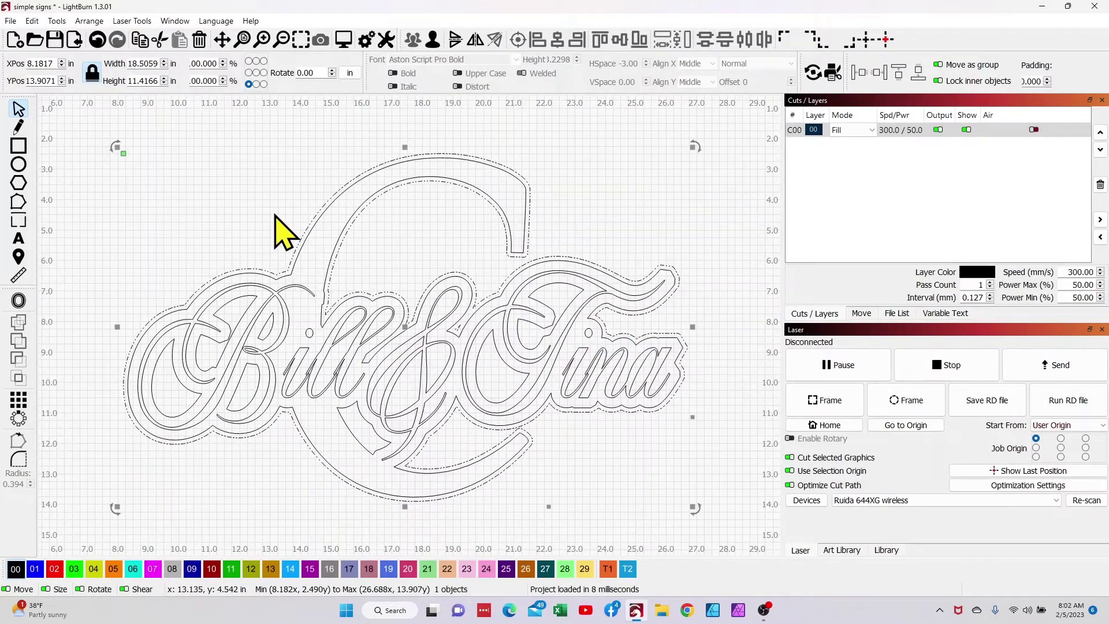
pyautogui.scroll(2, 277, 231)
pyautogui.click(276, 233)
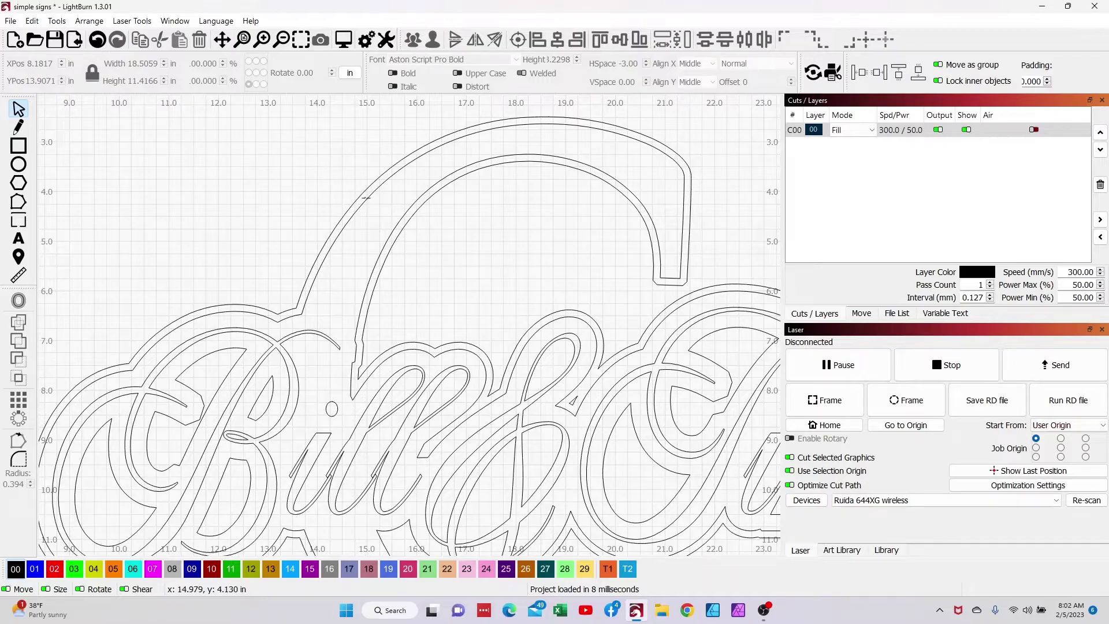
pyautogui.scroll(2, 361, 195)
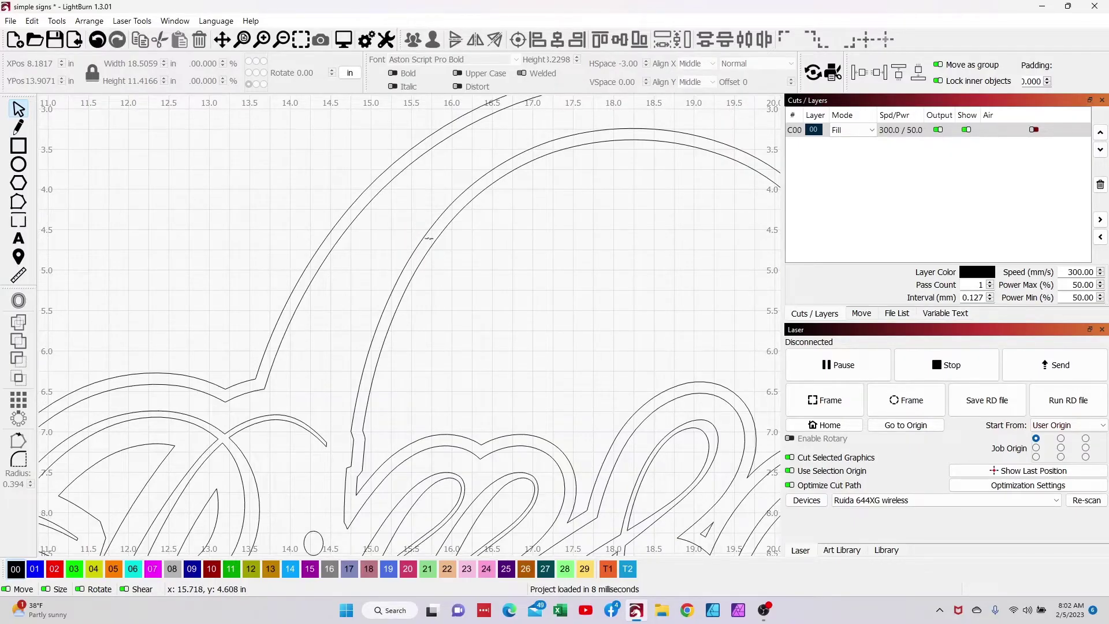
pyautogui.scroll(-5, 428, 238)
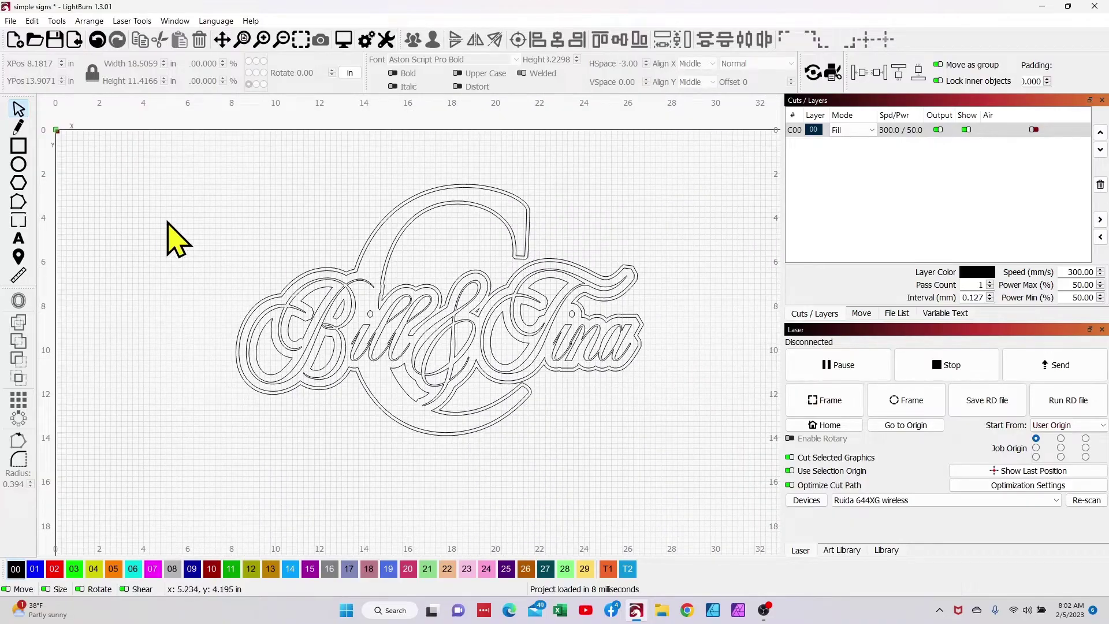
pyautogui.moveTo(189, 169); pyautogui.dragTo(666, 465)
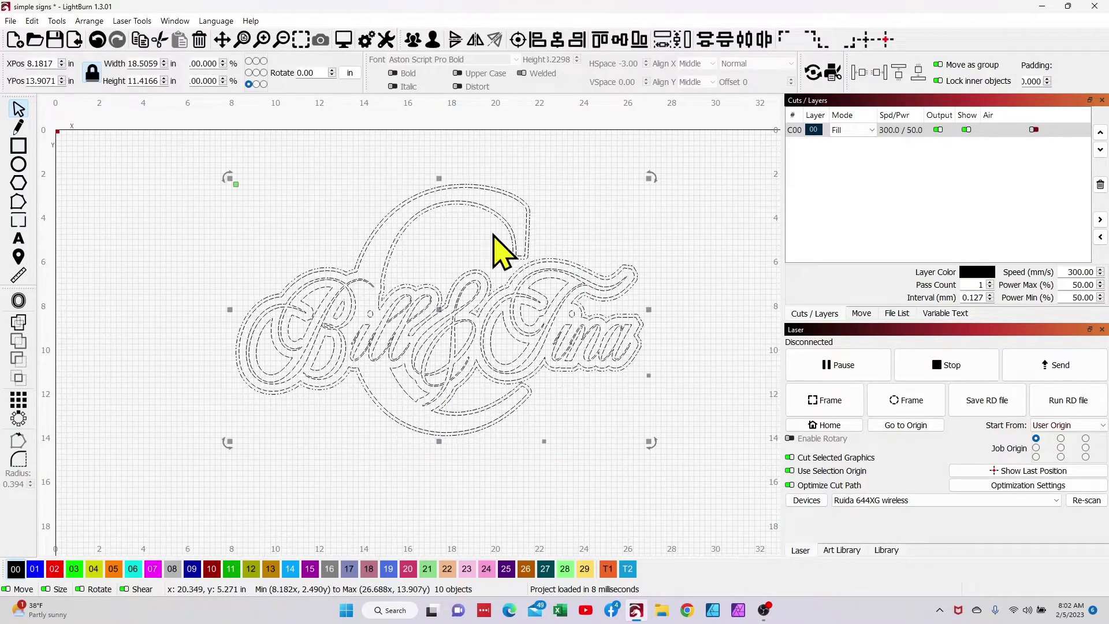
pyautogui.click(344, 41)
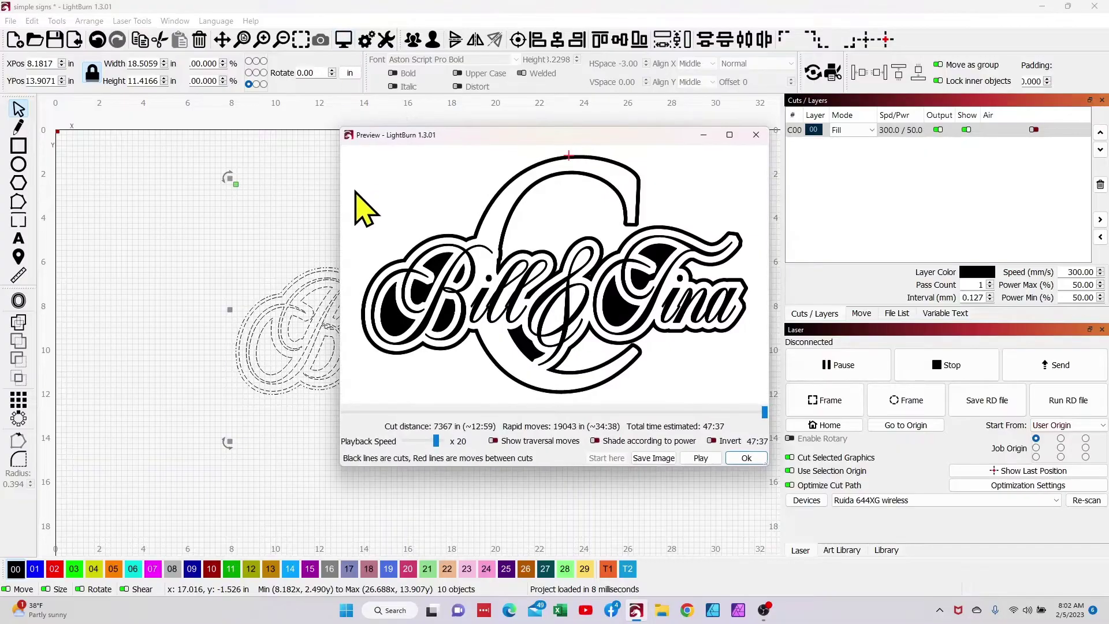
pyautogui.click(727, 136)
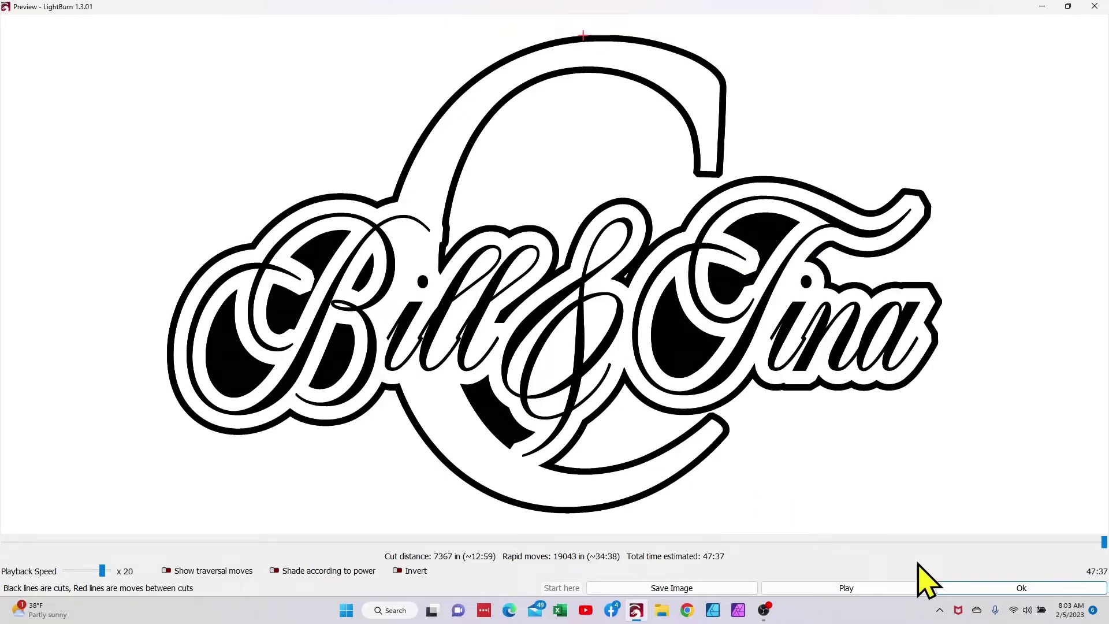
pyautogui.click(966, 588)
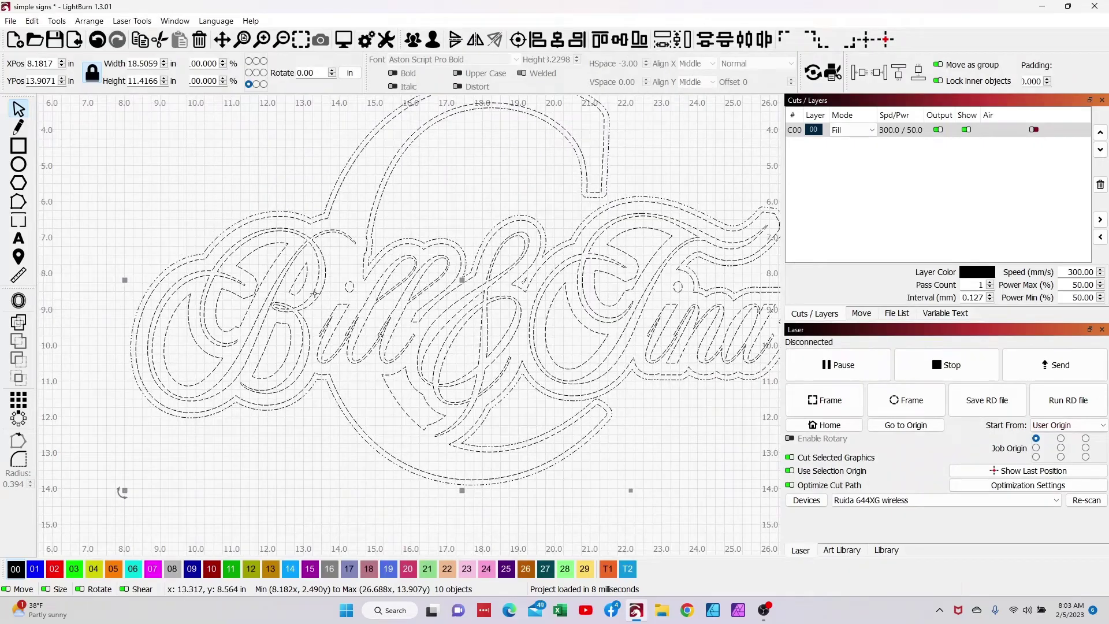
# Step: Delete the four stray inner shapes left inside the B
pyautogui.click(306, 269)
pyautogui.click(303, 276)
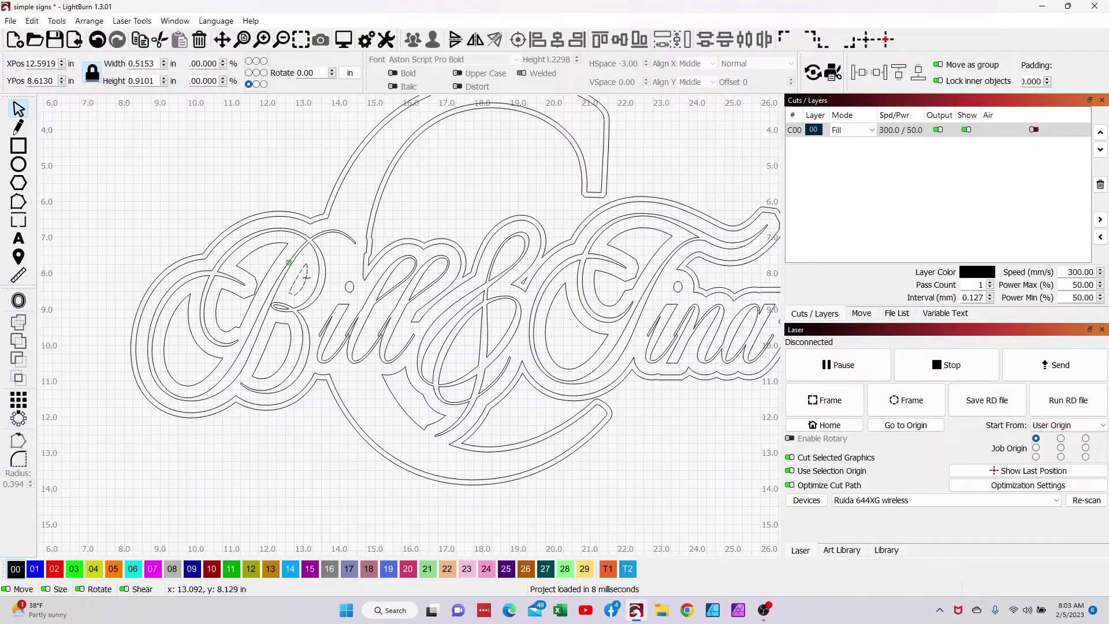
pyautogui.press('Delete')
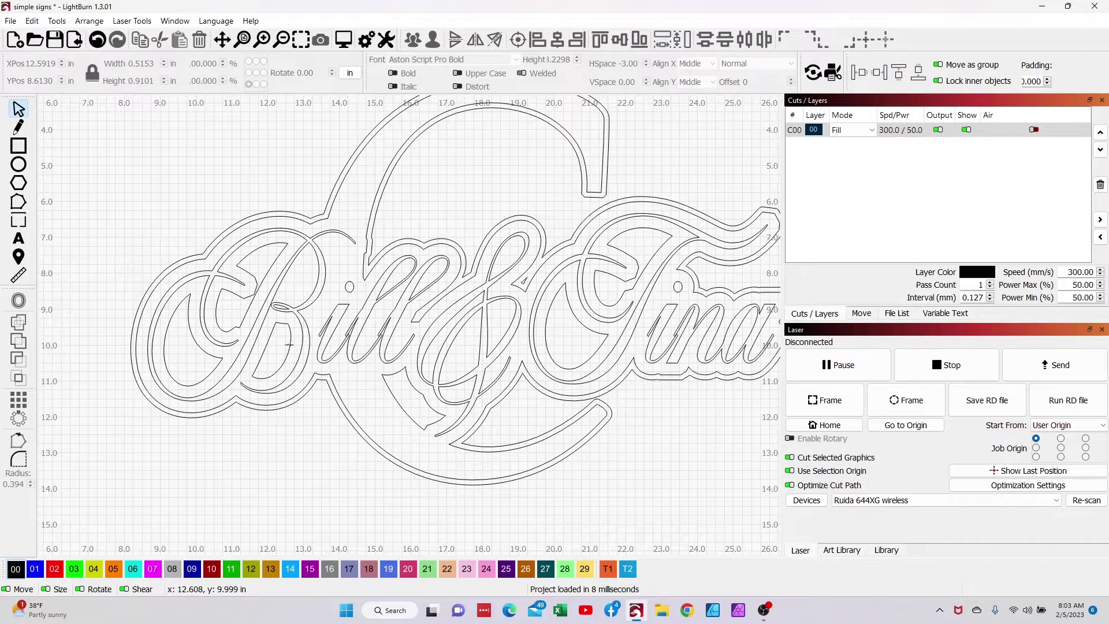
pyautogui.click(289, 345)
pyautogui.press('Delete')
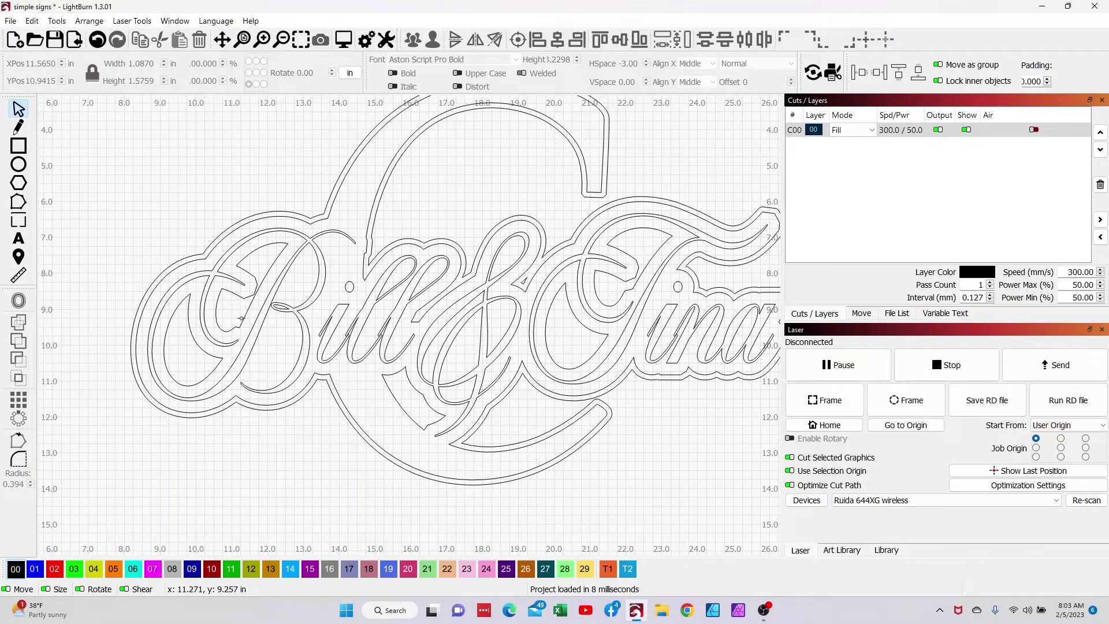
pyautogui.click(245, 320)
pyautogui.press('Delete')
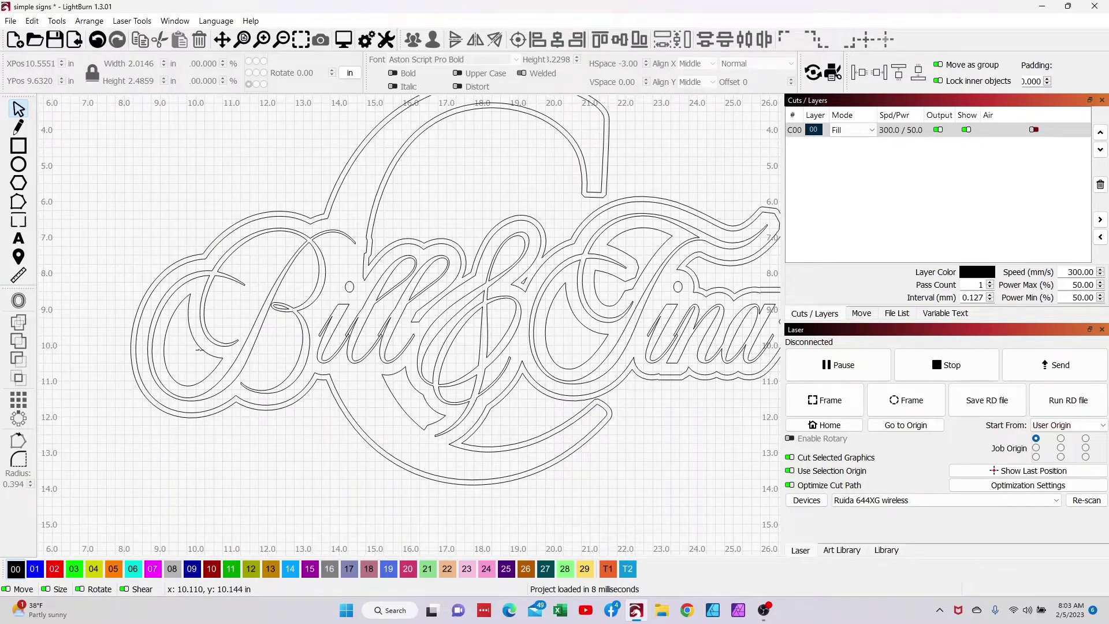
pyautogui.click(199, 351)
pyautogui.press('Delete')
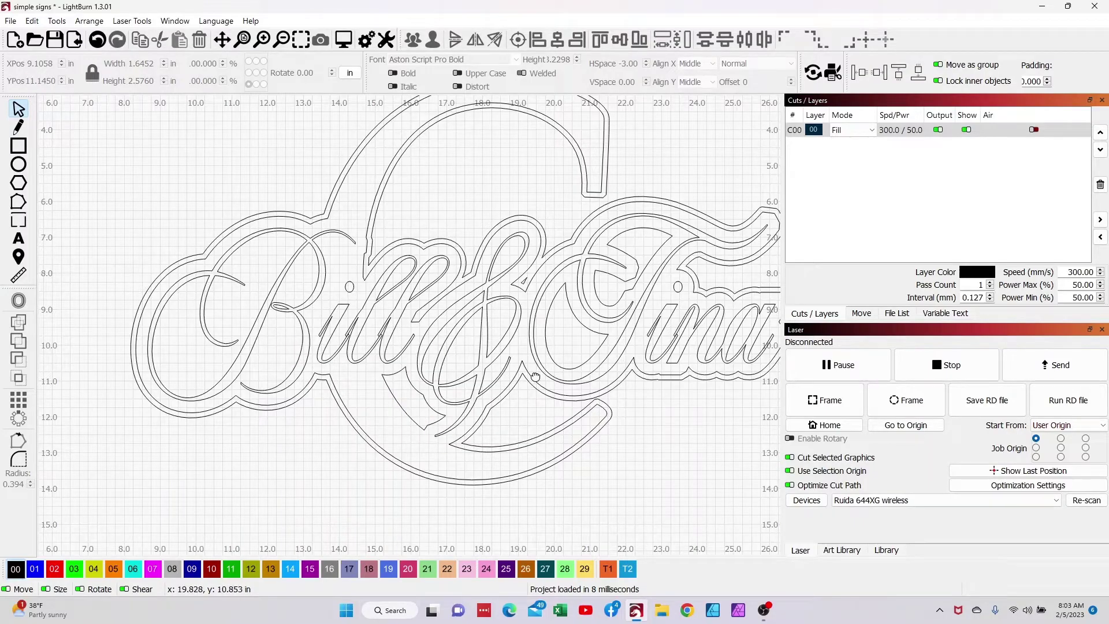
# Step: Keep the T's inner shape and view the filled design across the whole work area
pyautogui.hscroll(3, 536, 378)
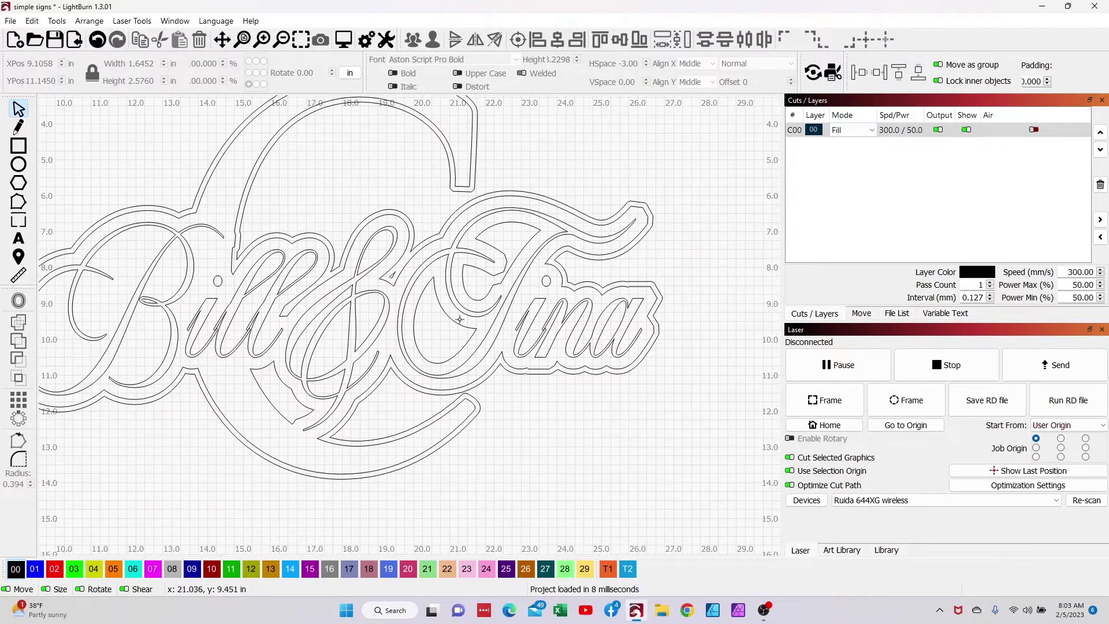
pyautogui.click(501, 254)
pyautogui.click(507, 269)
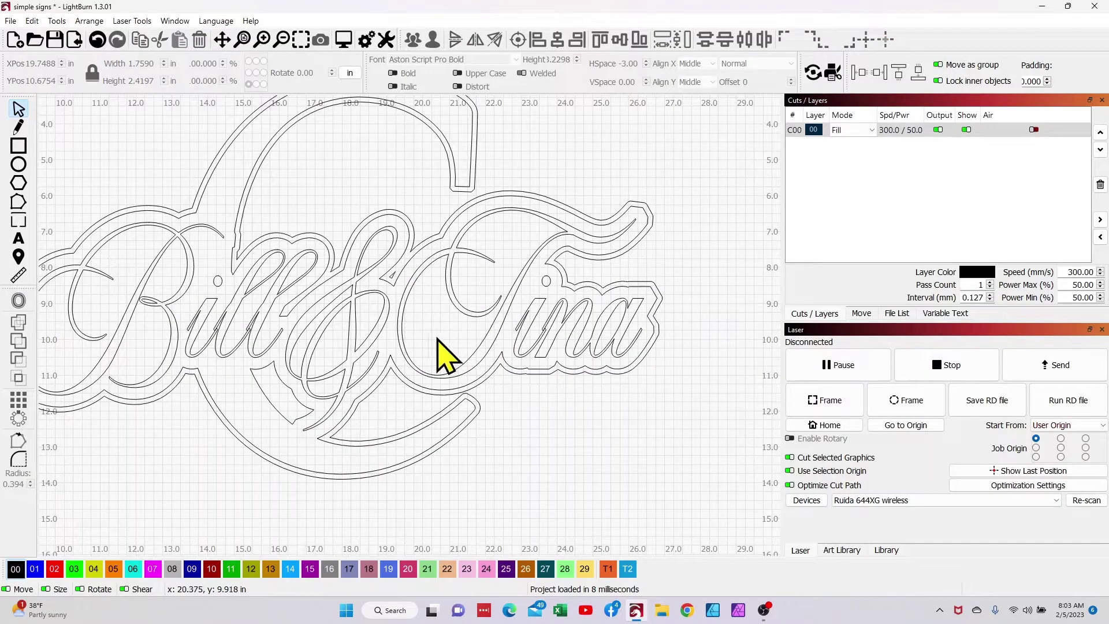
pyautogui.scroll(-4, 427, 312)
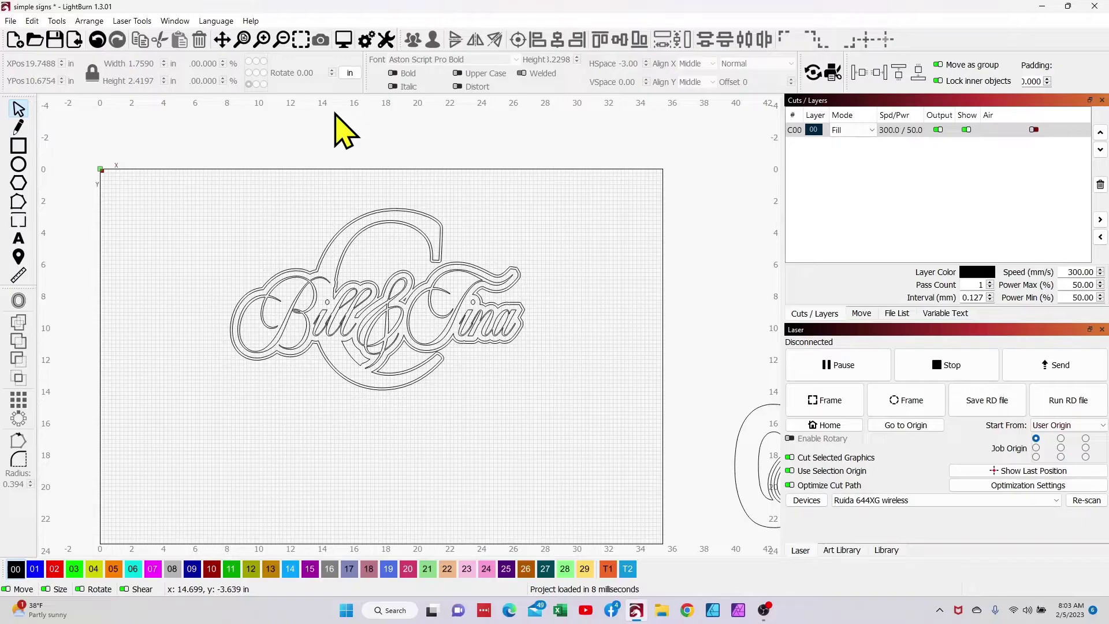
pyautogui.click(175, 21)
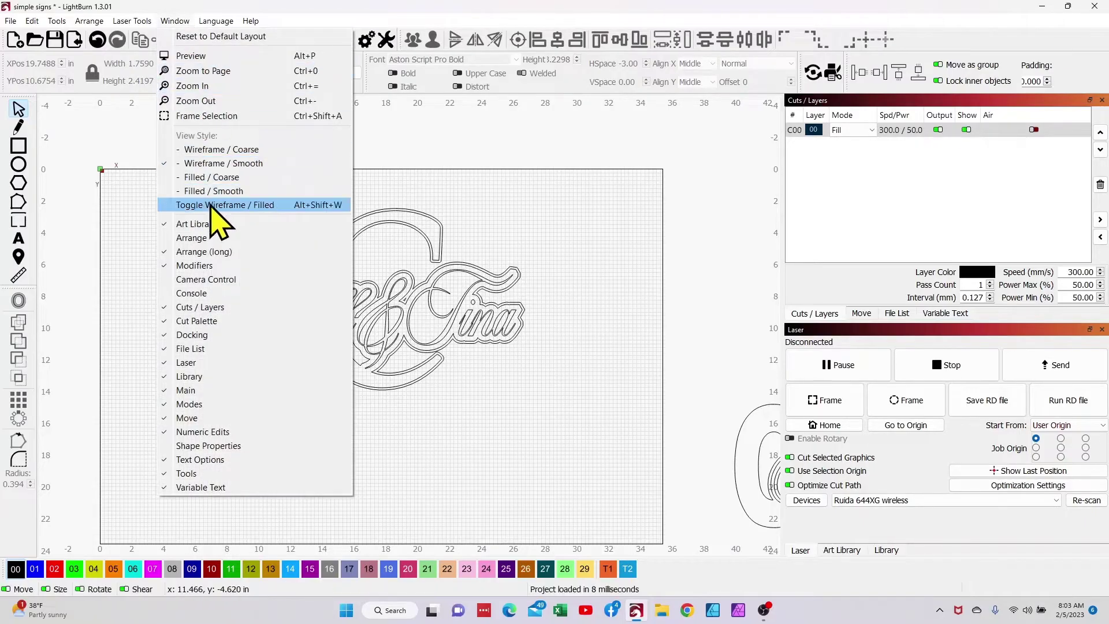
pyautogui.click(242, 202)
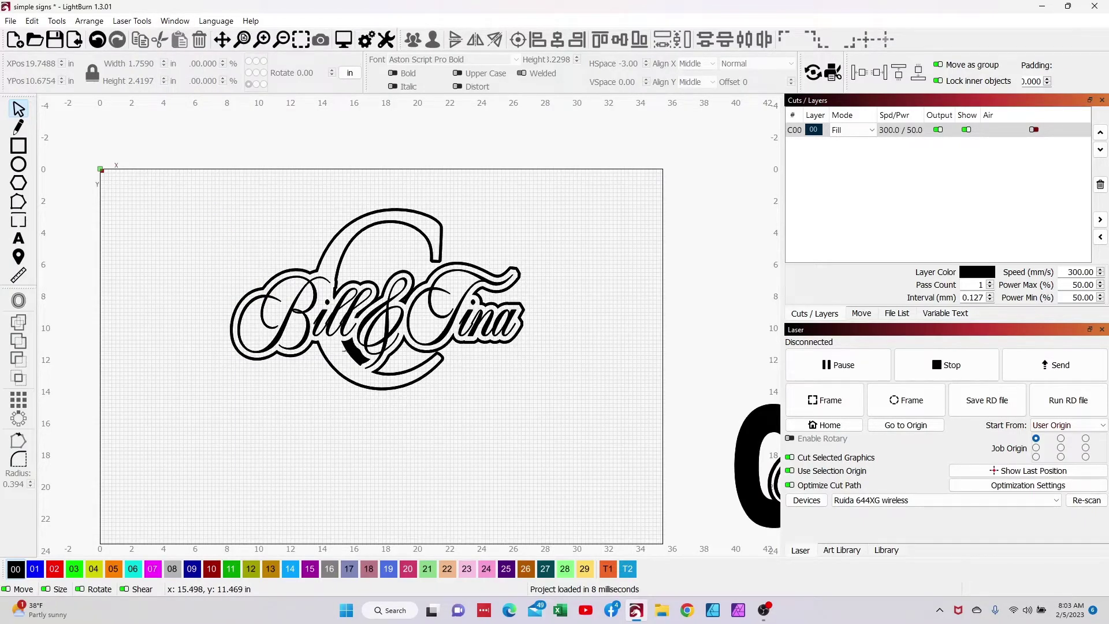
pyautogui.scroll(4, 346, 351)
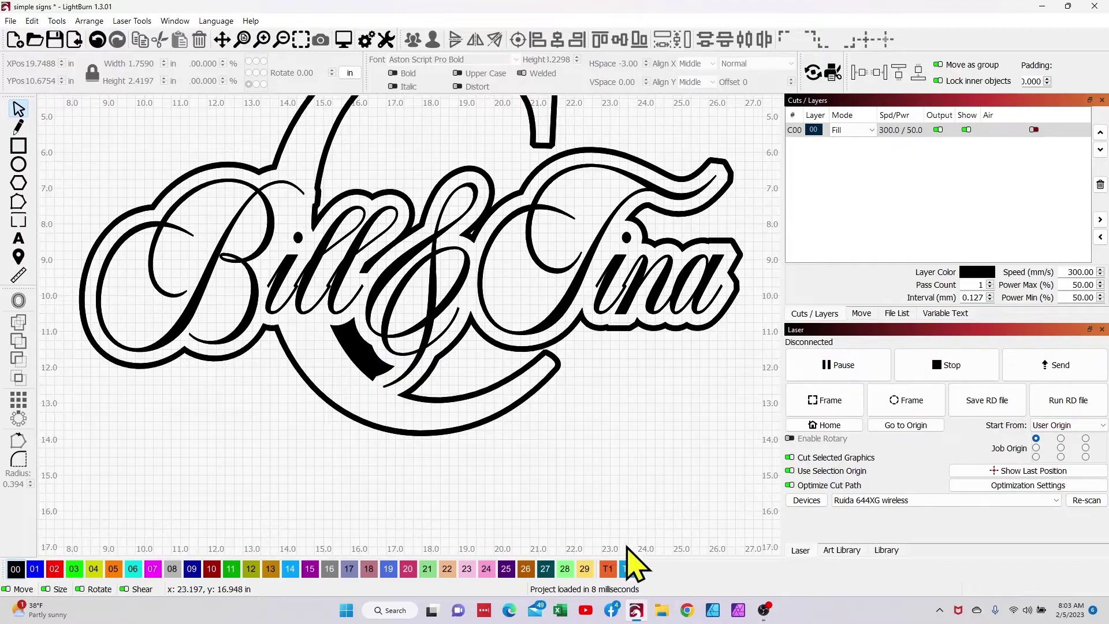
pyautogui.hotkey('ctrl', 'shift', 'a')
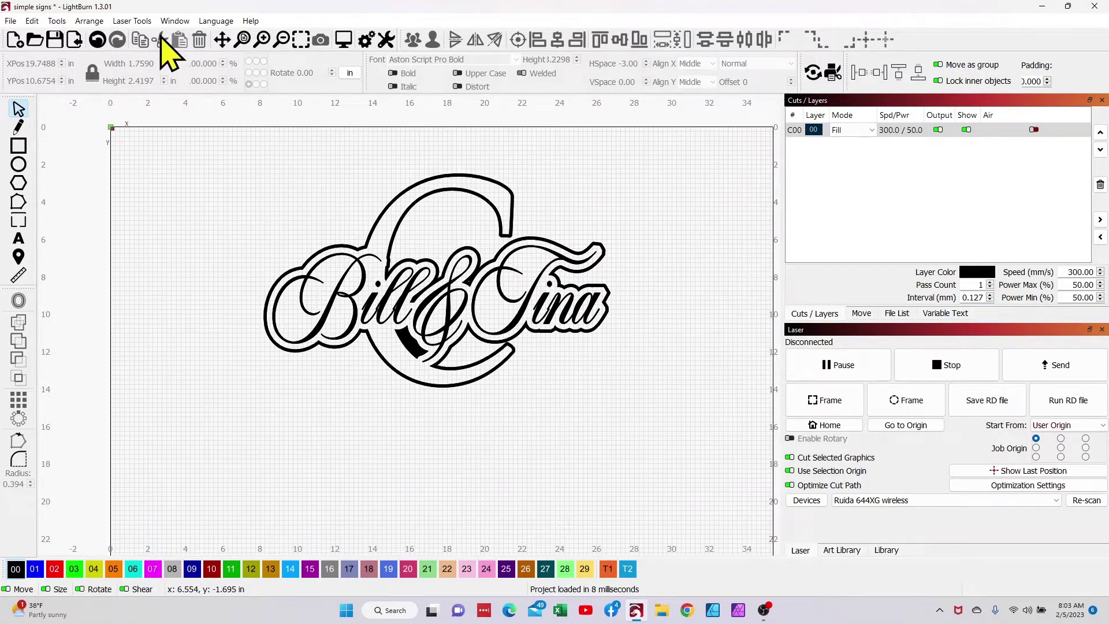
# Step: Remove the stray fragment below the lettering and show the design filled solid black
pyautogui.click(176, 21)
pyautogui.click(199, 203)
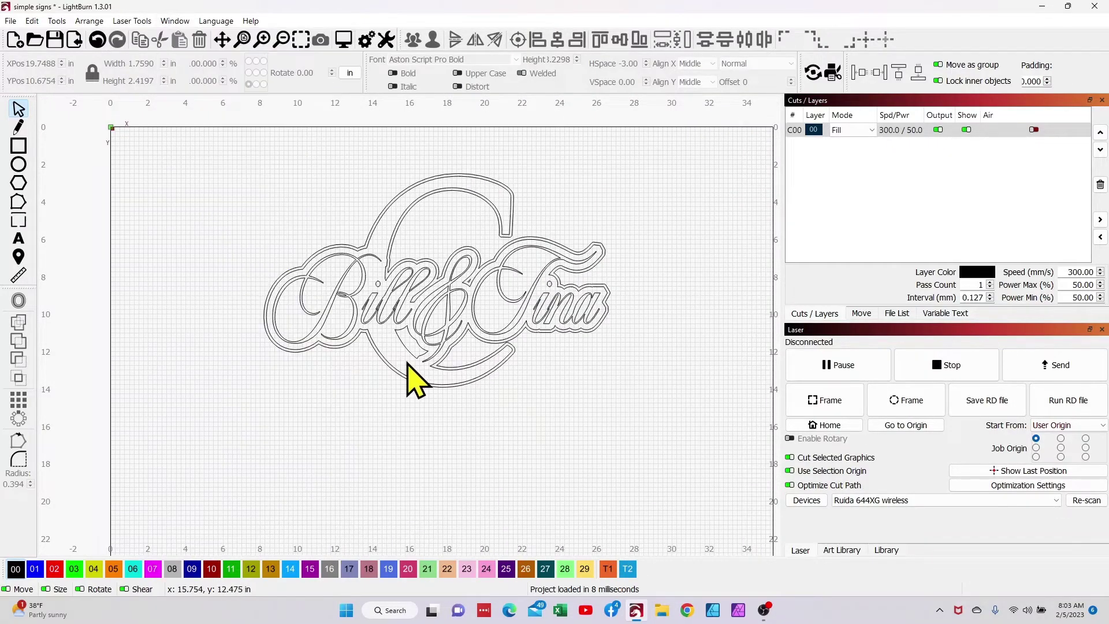
pyautogui.scroll(5, 405, 361)
pyautogui.click(405, 390)
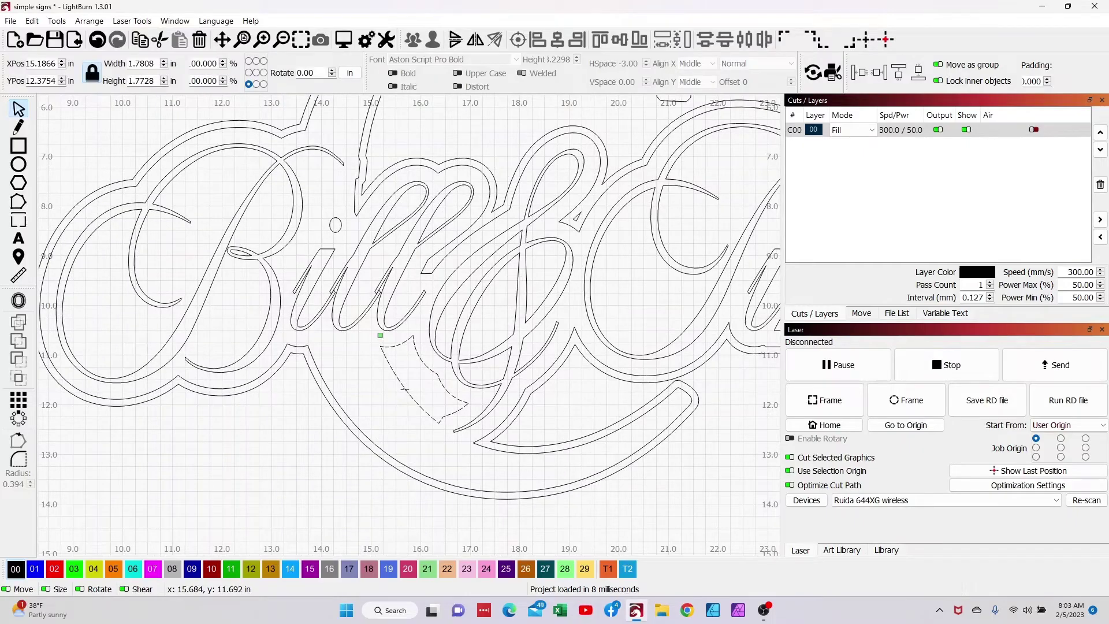
pyautogui.press('Escape')
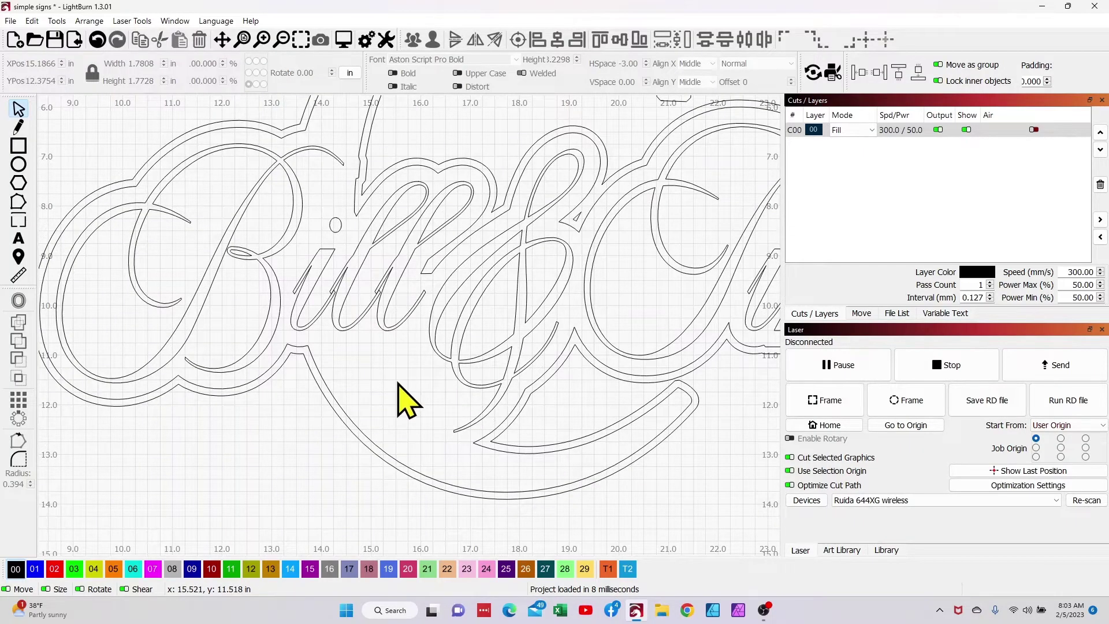
pyautogui.scroll(-4, 398, 385)
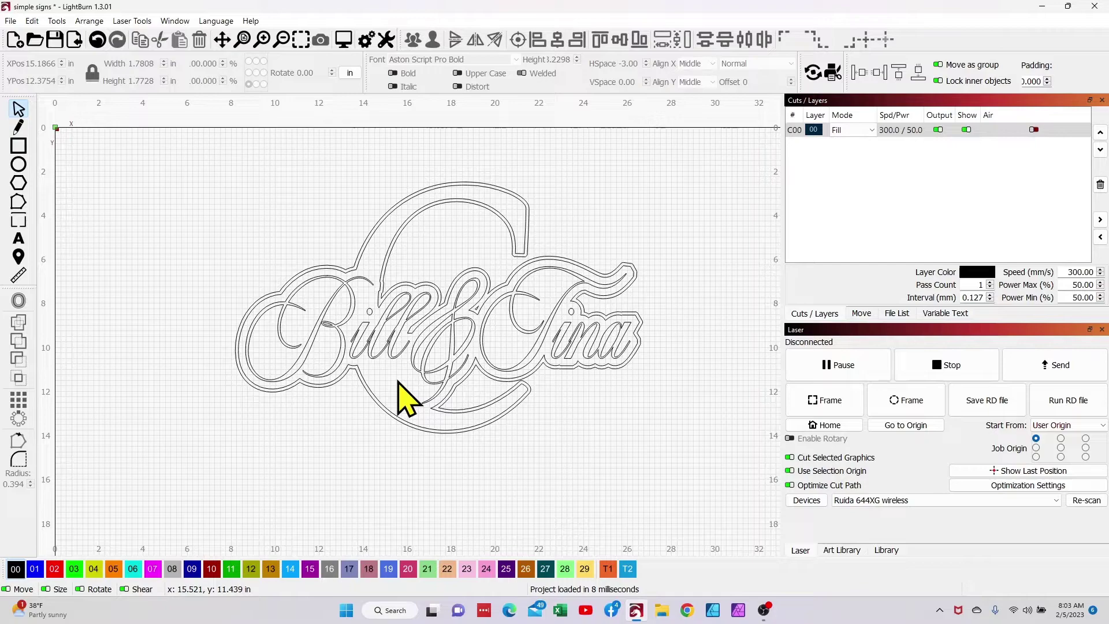
pyautogui.click(175, 20)
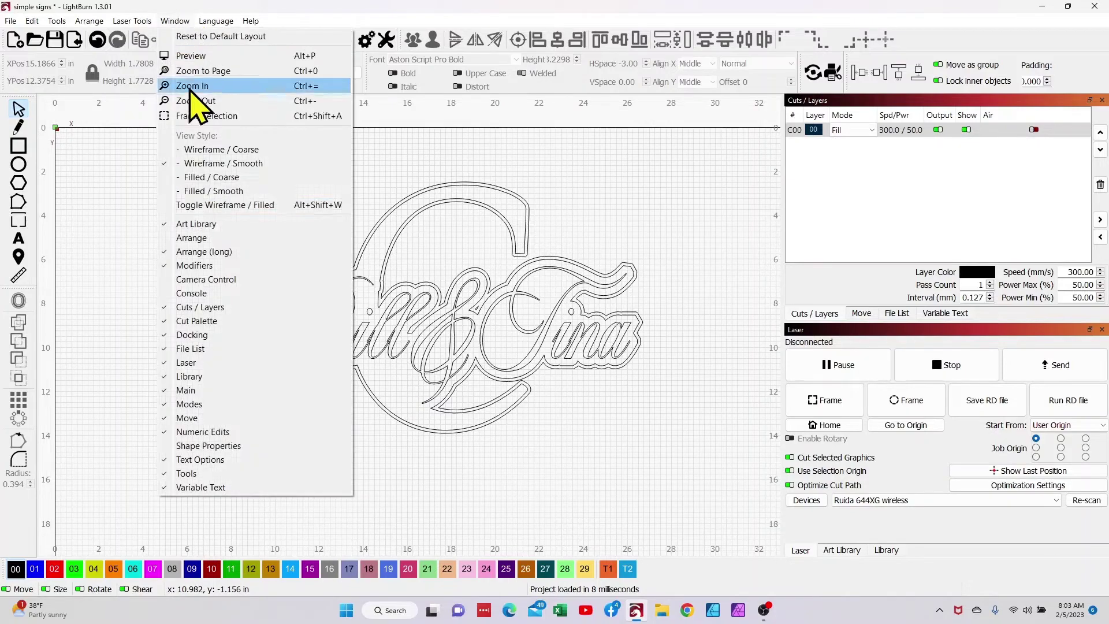
pyautogui.click(202, 206)
pyautogui.scroll(2, 441, 375)
pyautogui.scroll(2, 442, 375)
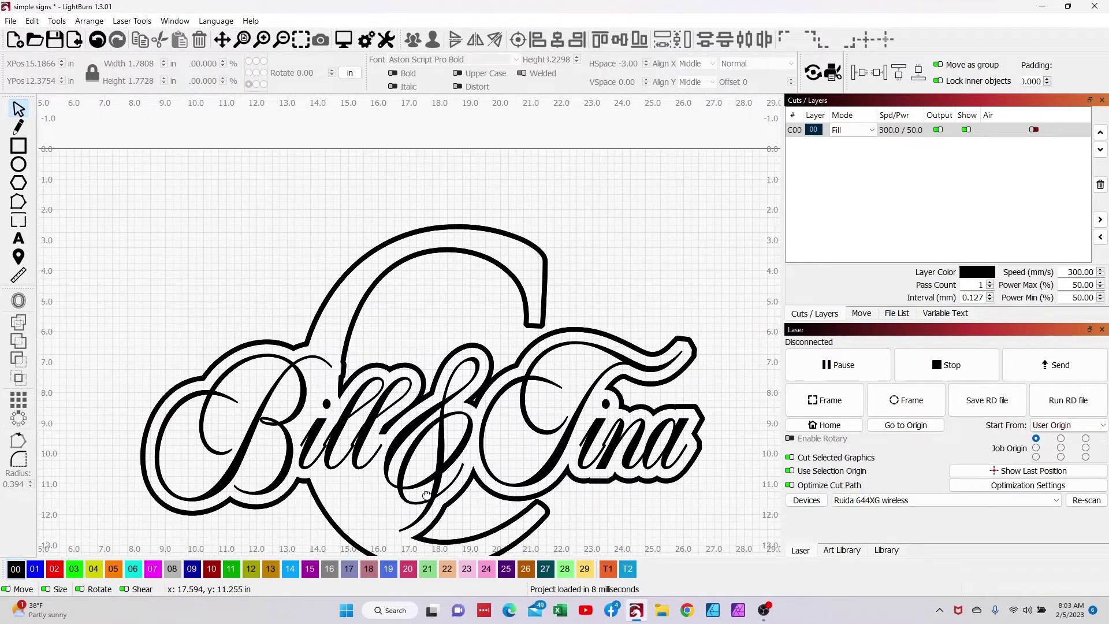
pyautogui.scroll(-2, 420, 441)
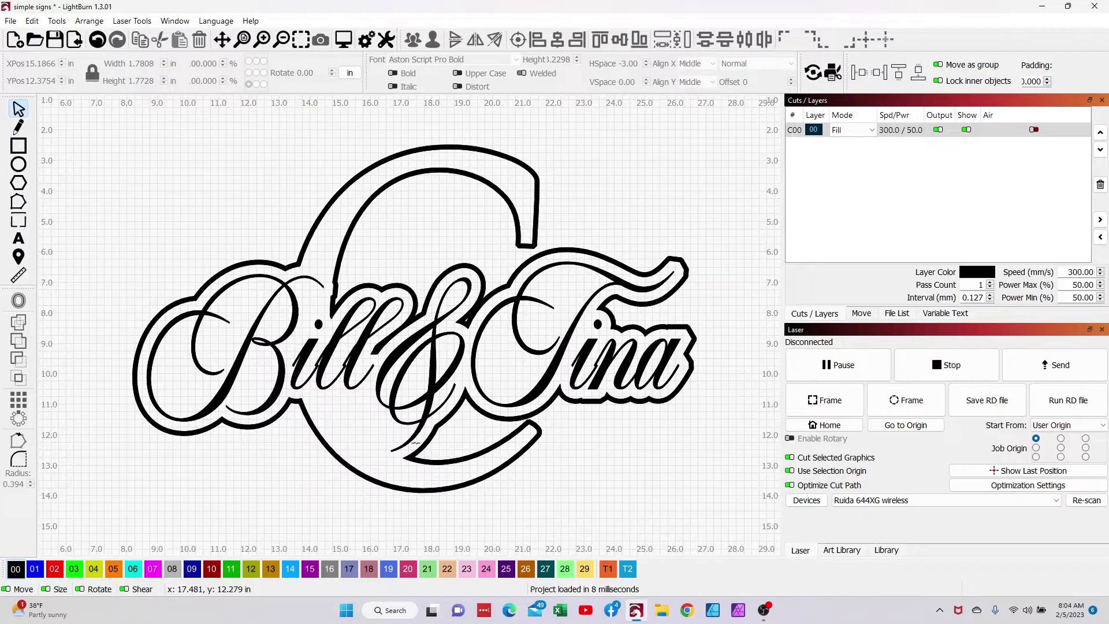
pyautogui.scroll(1, 406, 446)
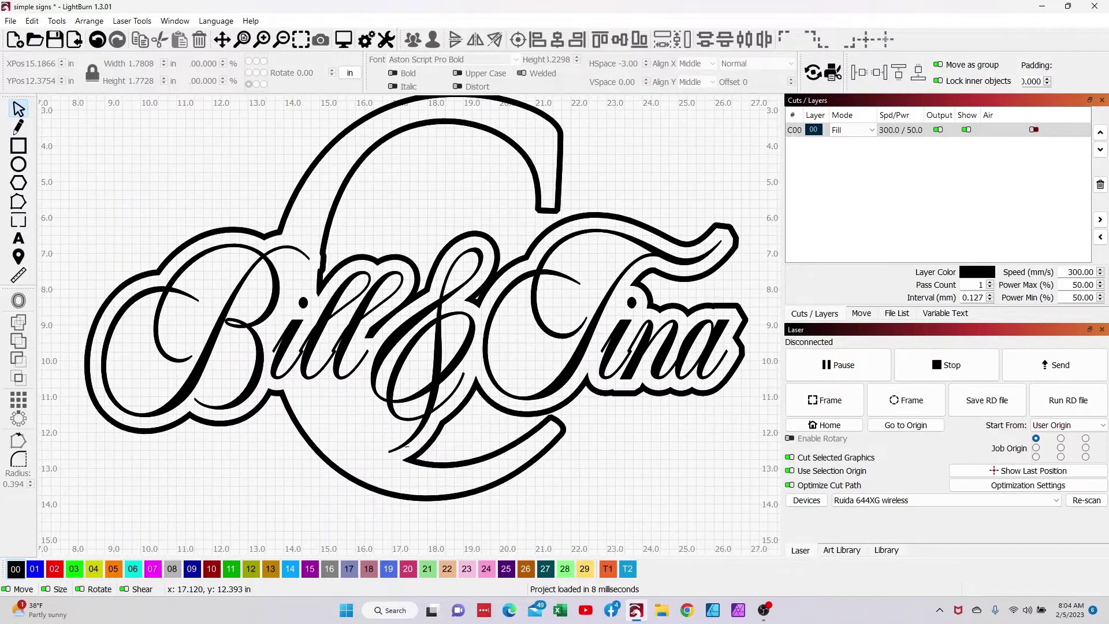
pyautogui.scroll(-1, 406, 446)
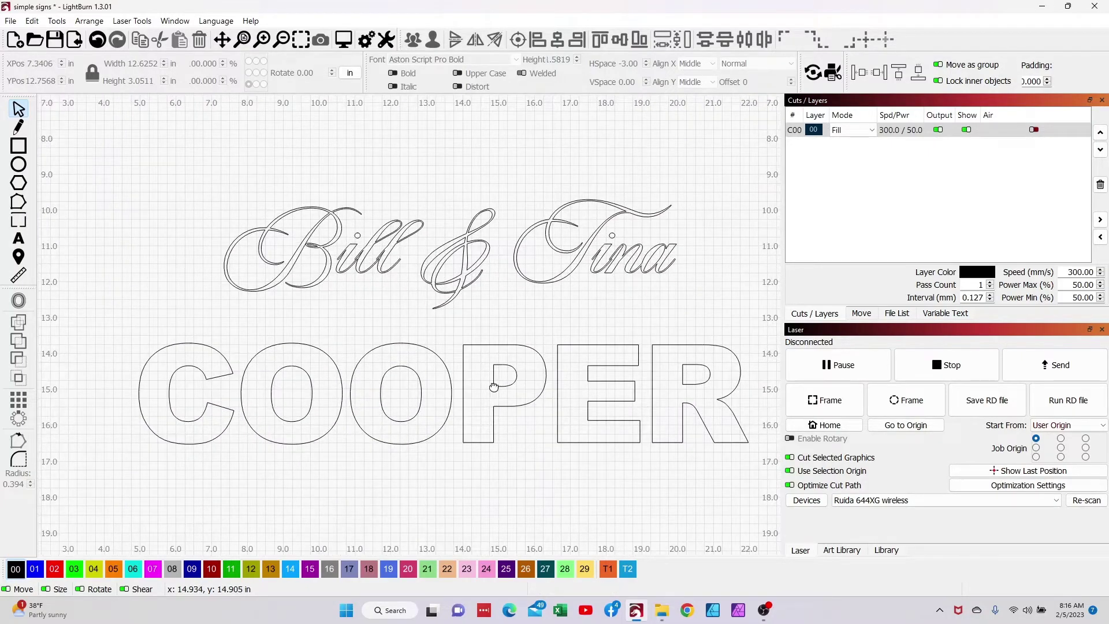
pyautogui.moveTo(381, 388); pyautogui.dragTo(404, 398)
# Step: Raise the Bill & Tina script higher above COOPER, to about 8.41–11.46 inches down
pyautogui.scroll(-2, 428, 408)
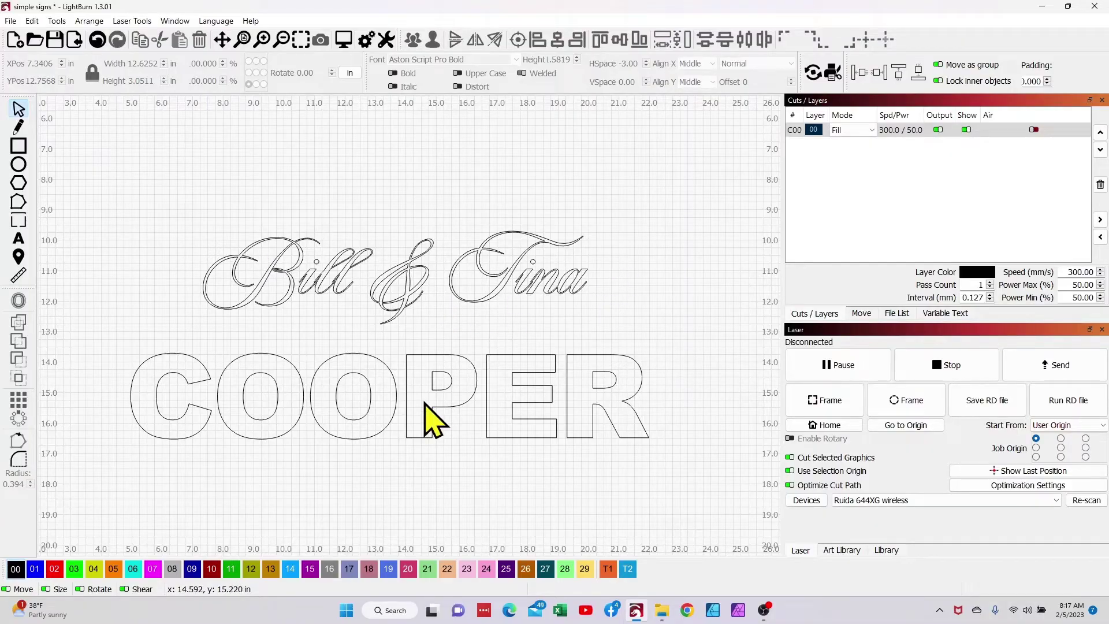
pyautogui.click(413, 439)
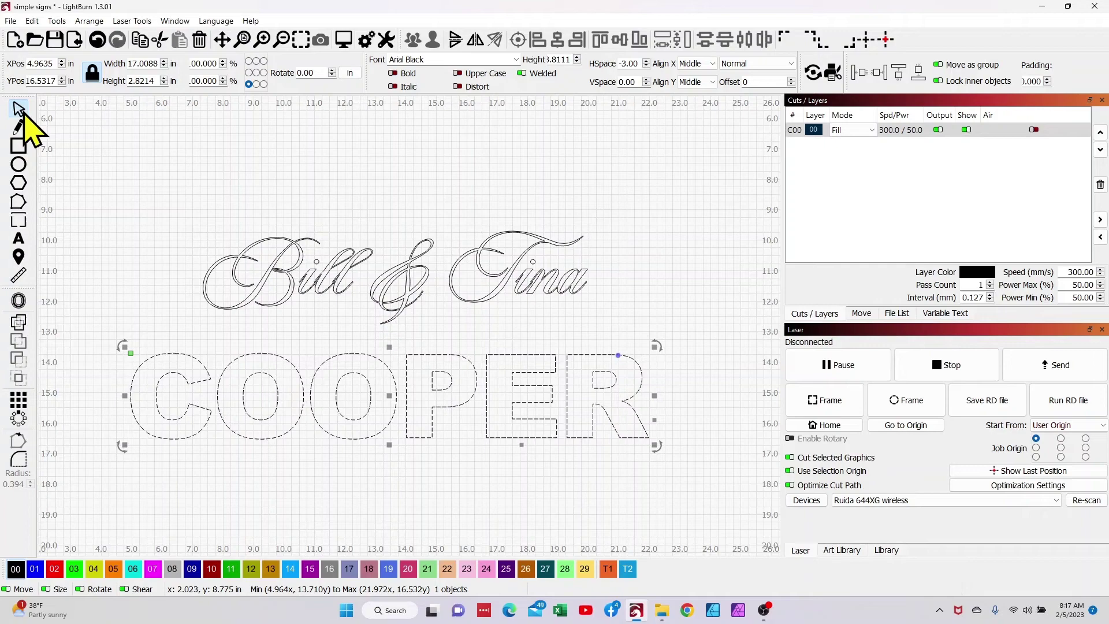
pyautogui.click(436, 317)
pyautogui.click(397, 307)
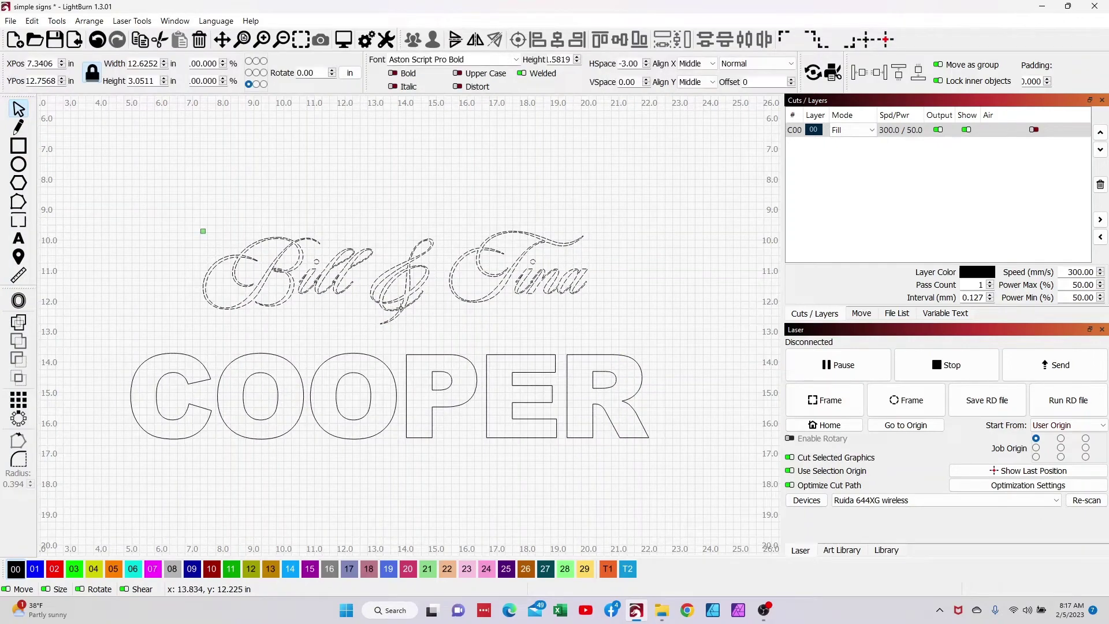
pyautogui.moveTo(396, 281); pyautogui.dragTo(397, 248)
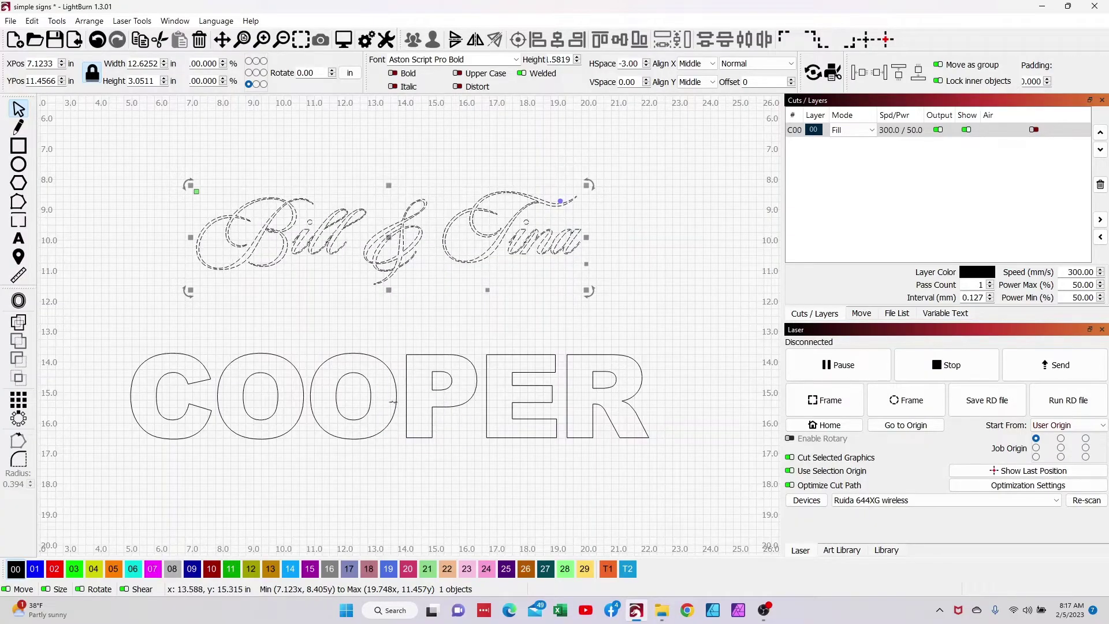
# Step: Stretch COOPER to about 4.68 inches tall and put the script back just above it
pyautogui.click(193, 358)
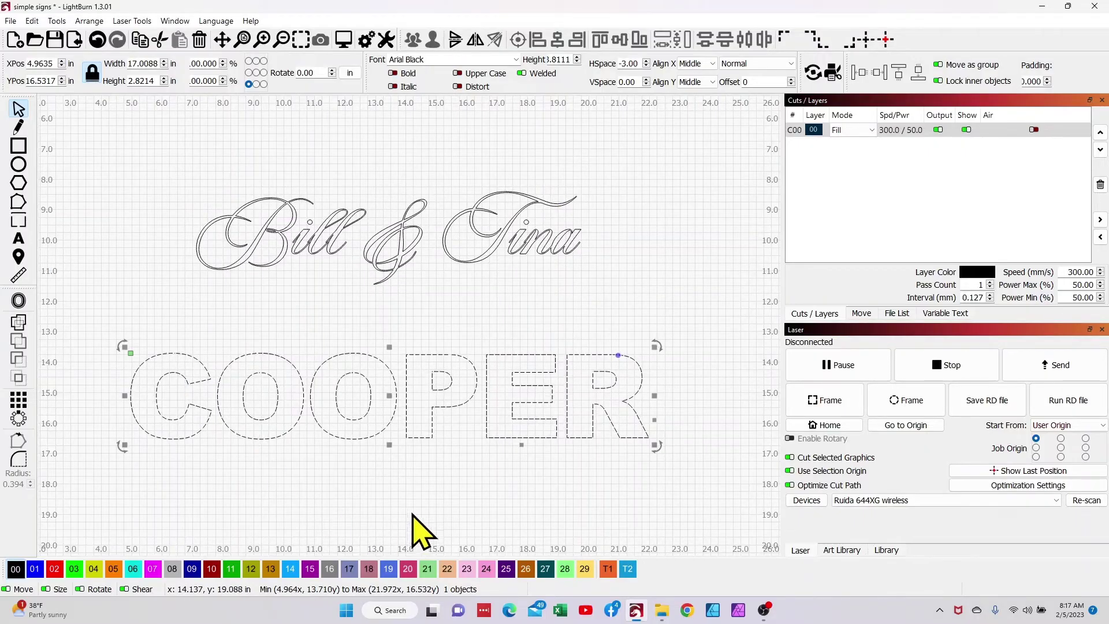
pyautogui.moveTo(390, 448); pyautogui.dragTo(385, 505)
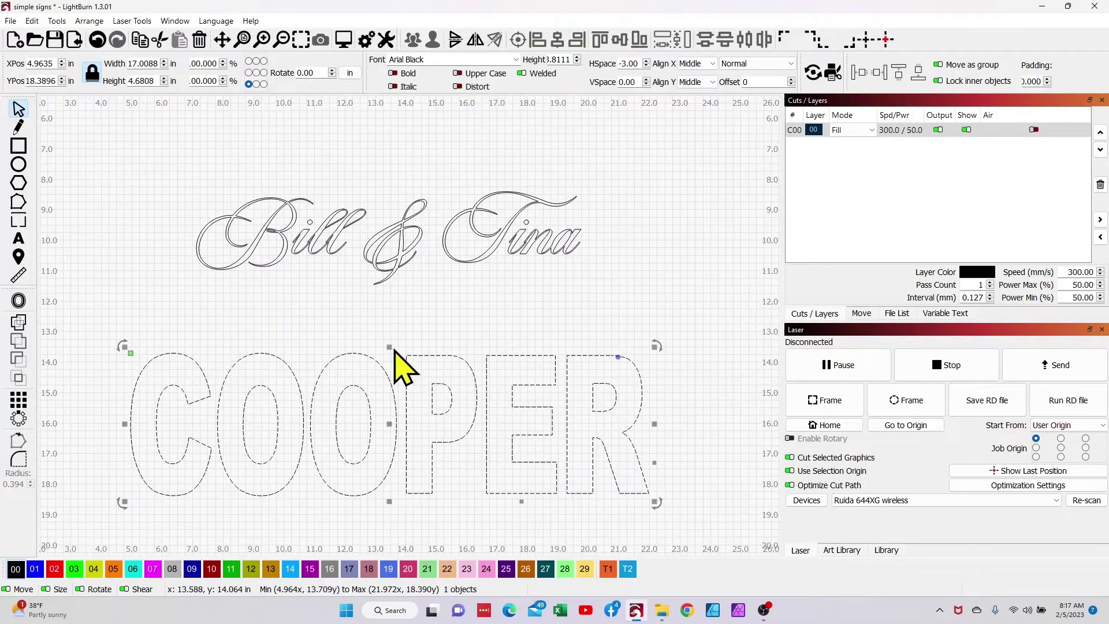
pyautogui.click(390, 271)
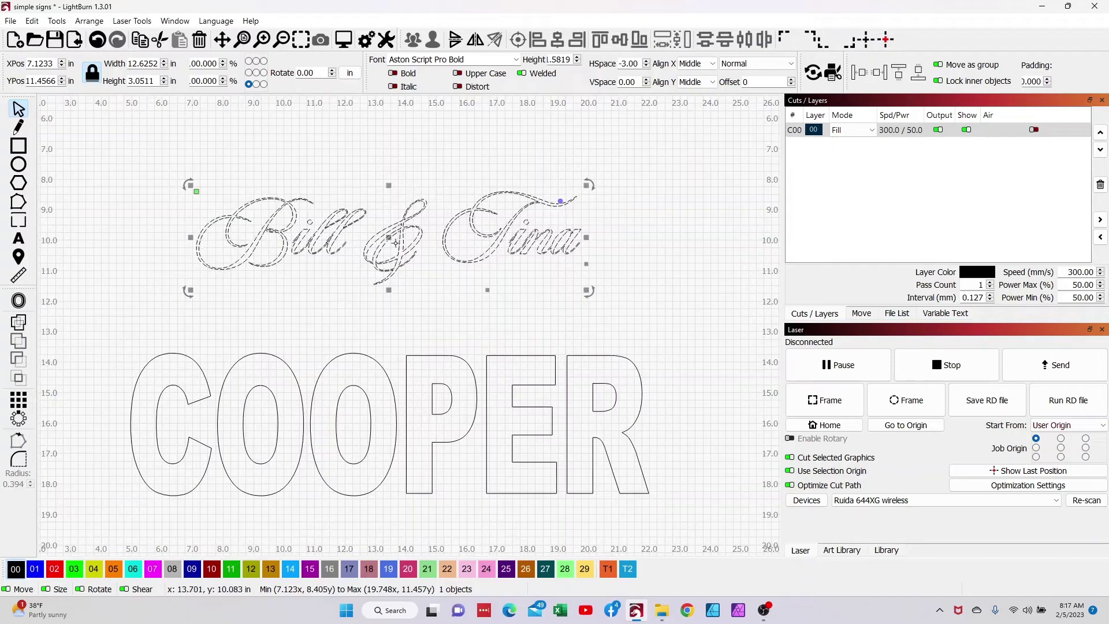
pyautogui.moveTo(389, 239); pyautogui.dragTo(381, 438)
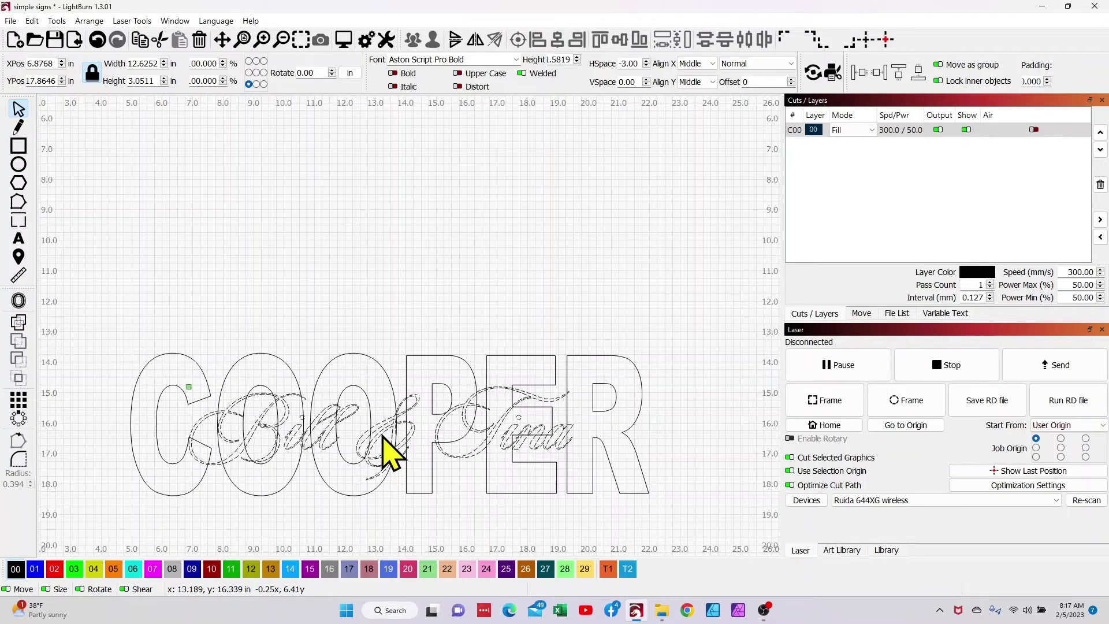
pyautogui.moveTo(383, 435); pyautogui.dragTo(382, 435)
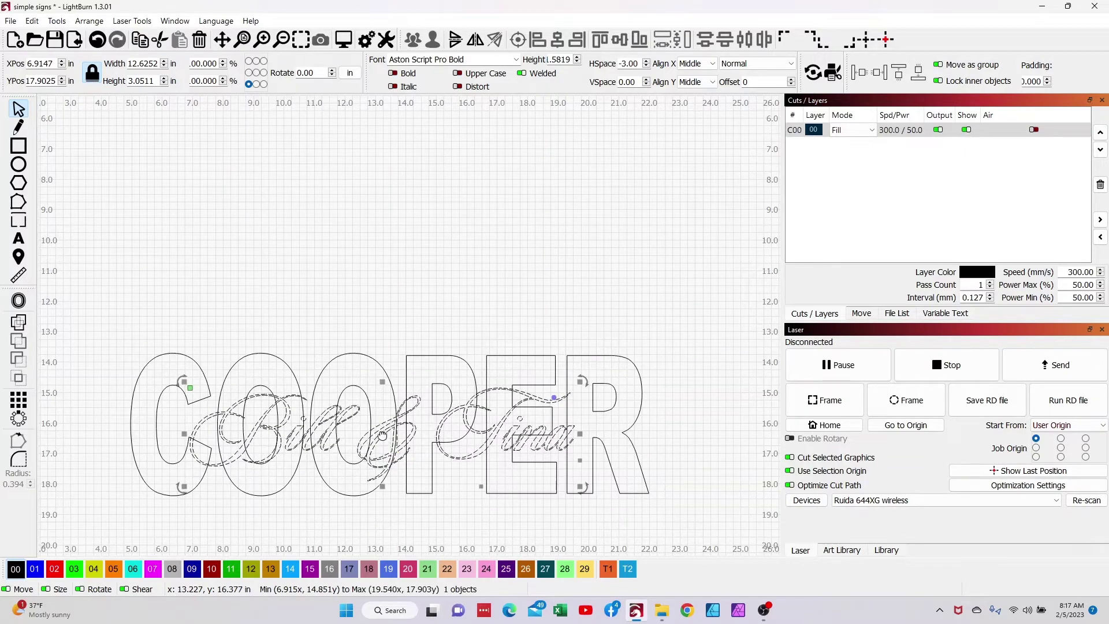
pyautogui.scroll(-3, 382, 435)
pyautogui.hscroll(-1, 383, 435)
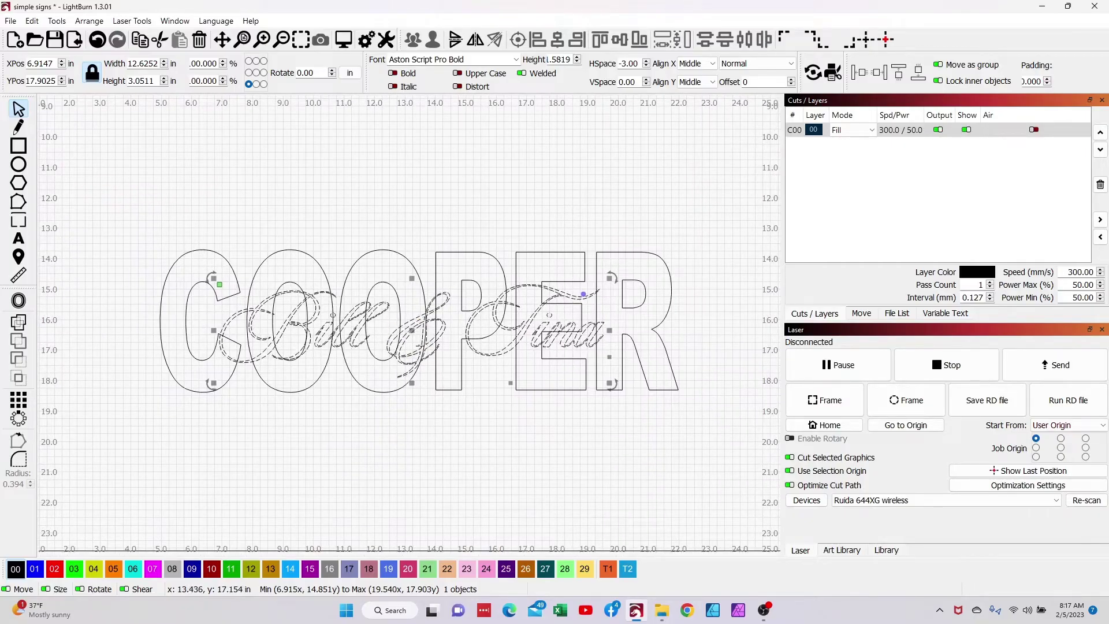
pyautogui.moveTo(409, 337); pyautogui.dragTo(460, 193)
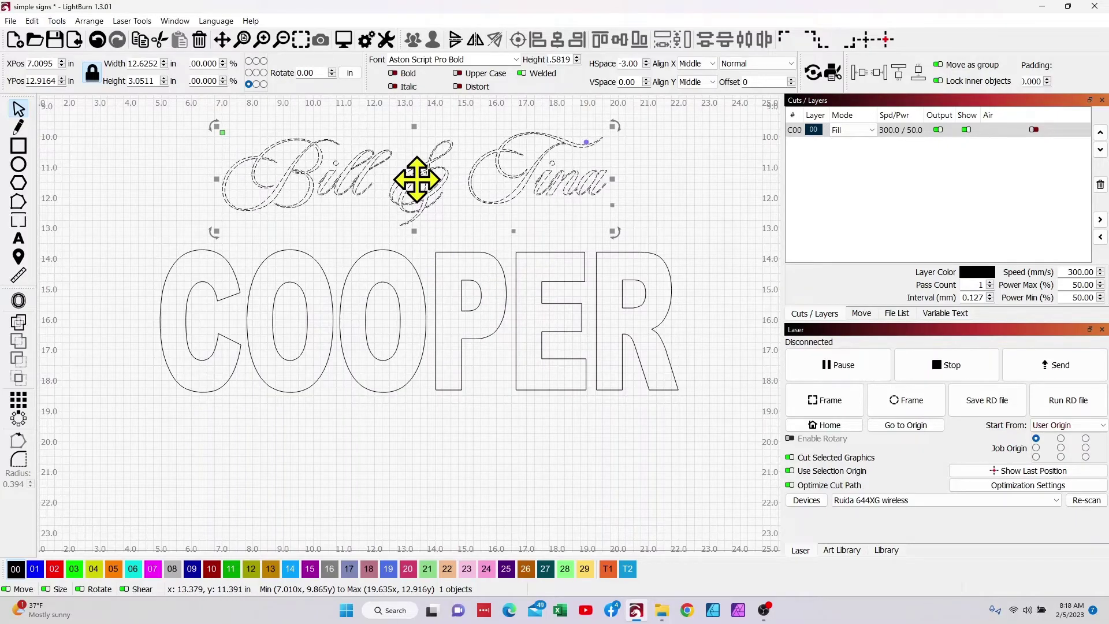
# Step: Align the script's and COOPER's centres so the script spans COOPER's middle, then select the script
pyautogui.keyDown('shift'); pyautogui.click(438, 287); pyautogui.keyUp('shift')
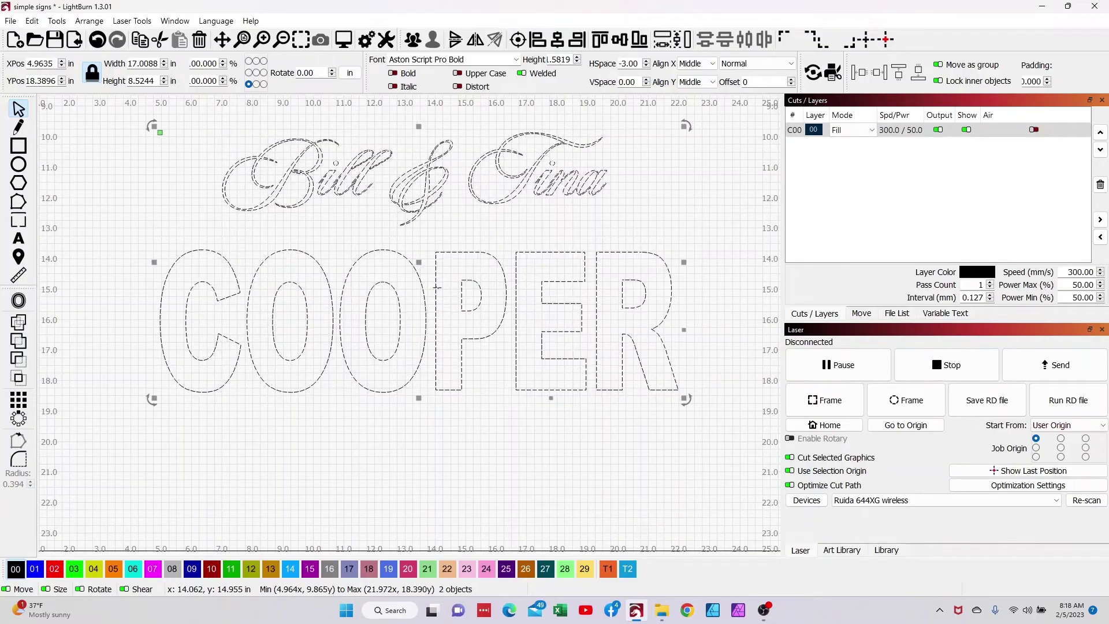
pyautogui.click(517, 39)
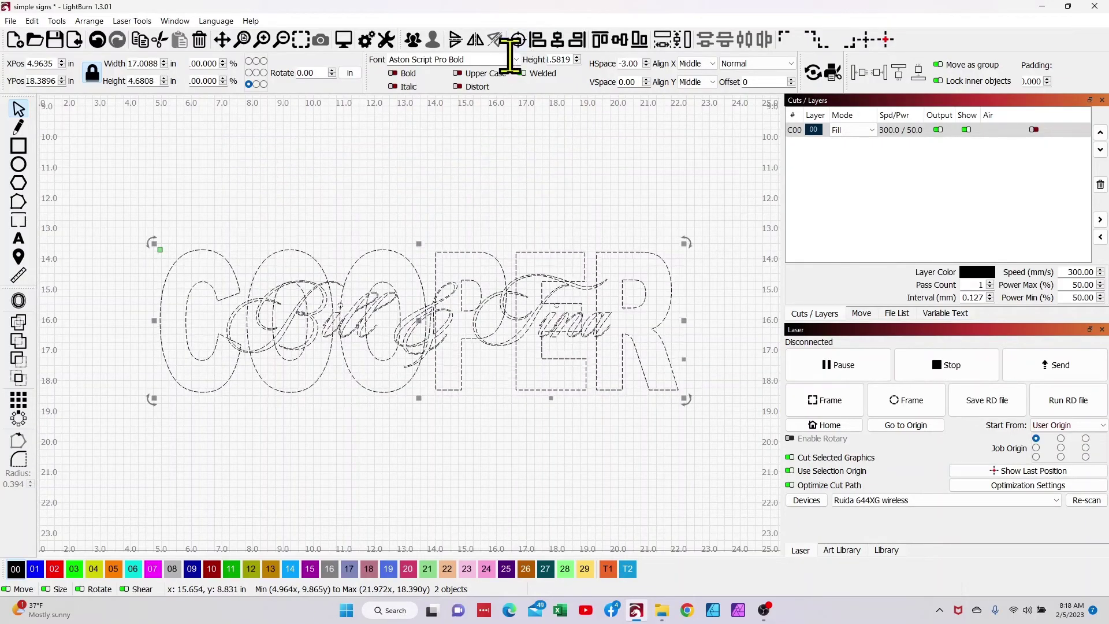
pyautogui.click(452, 439)
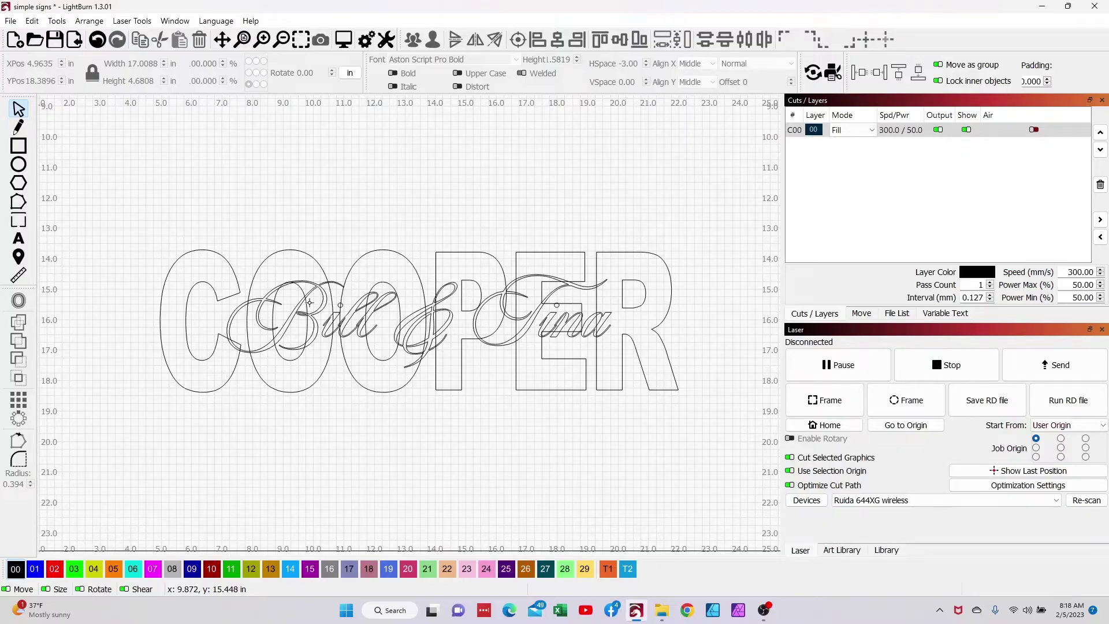
pyautogui.click(316, 288)
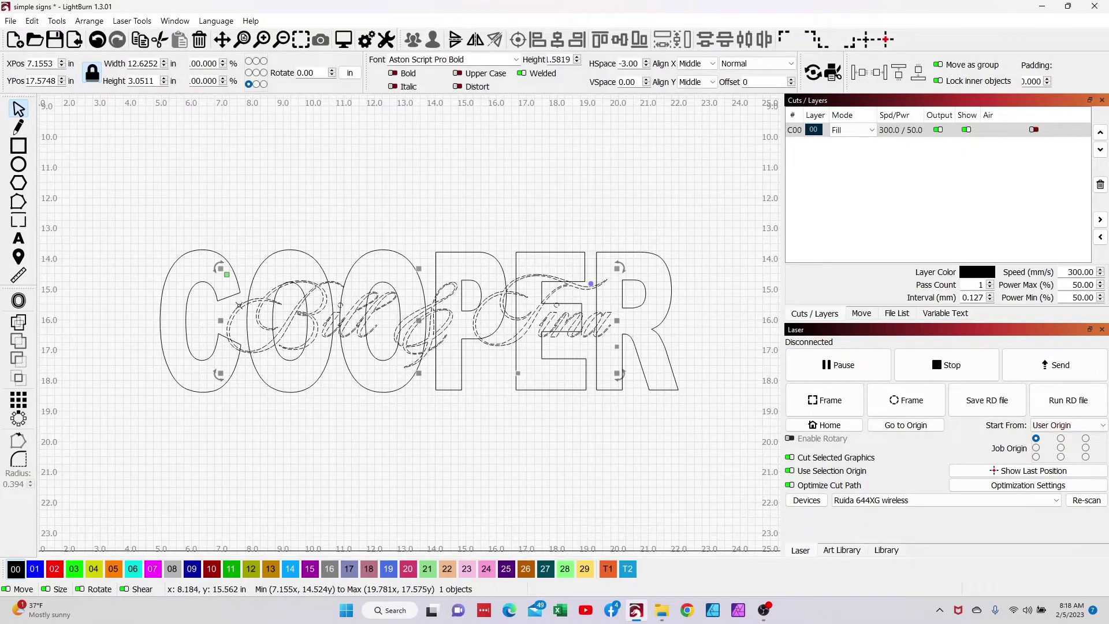
# Step: Add an outward bevel offset of 0.3915 inches around the Bill & Tina script
pyautogui.click(21, 303)
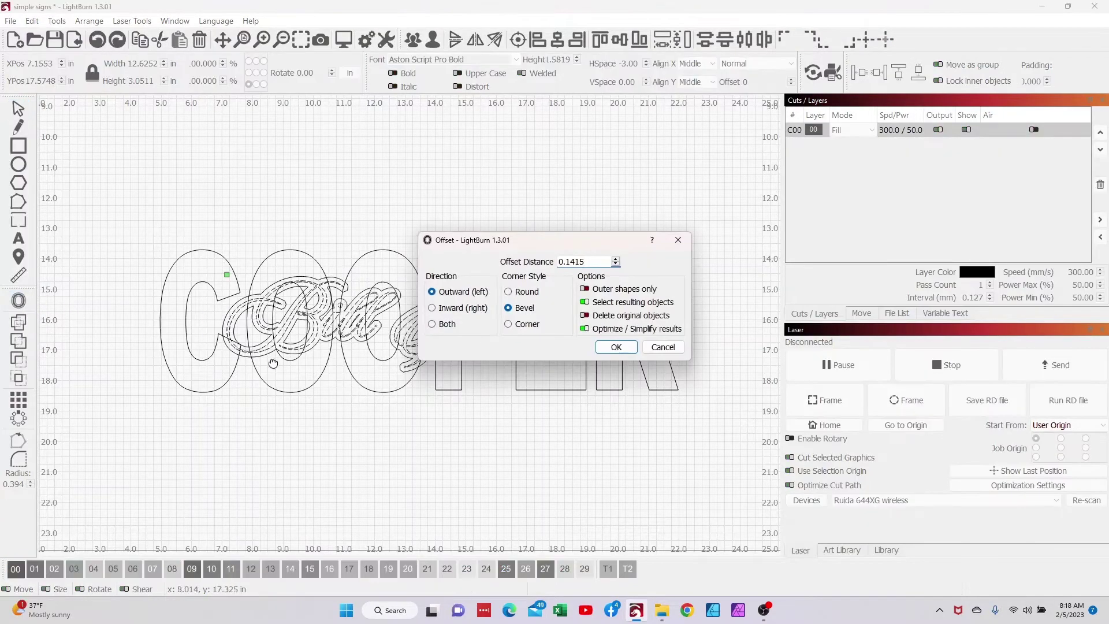
pyautogui.moveTo(529, 238); pyautogui.dragTo(464, 399)
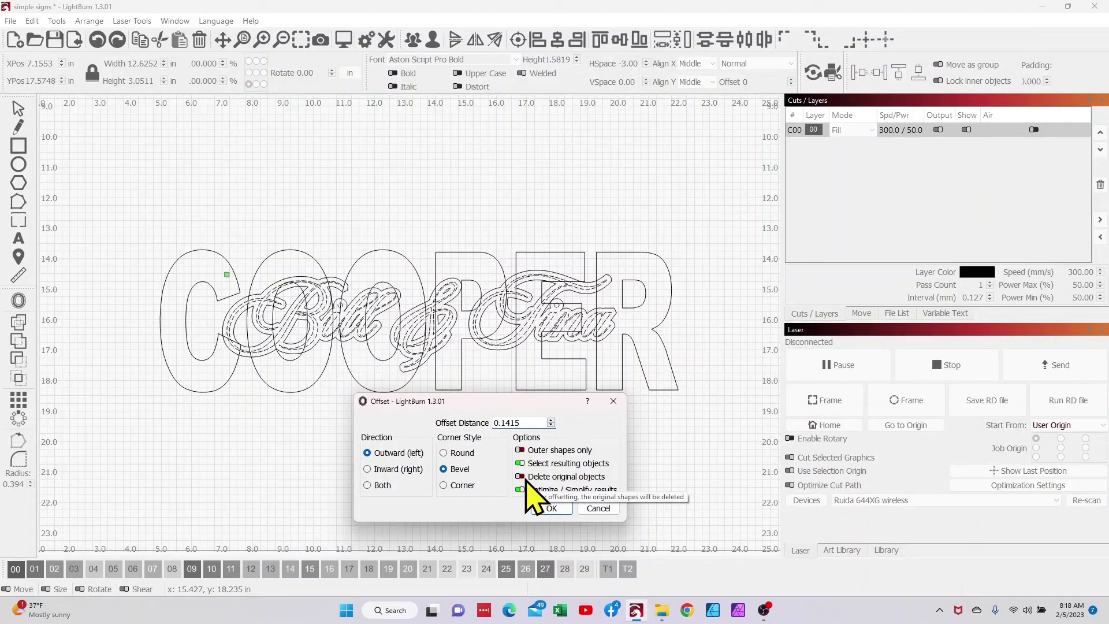
pyautogui.click(550, 420)
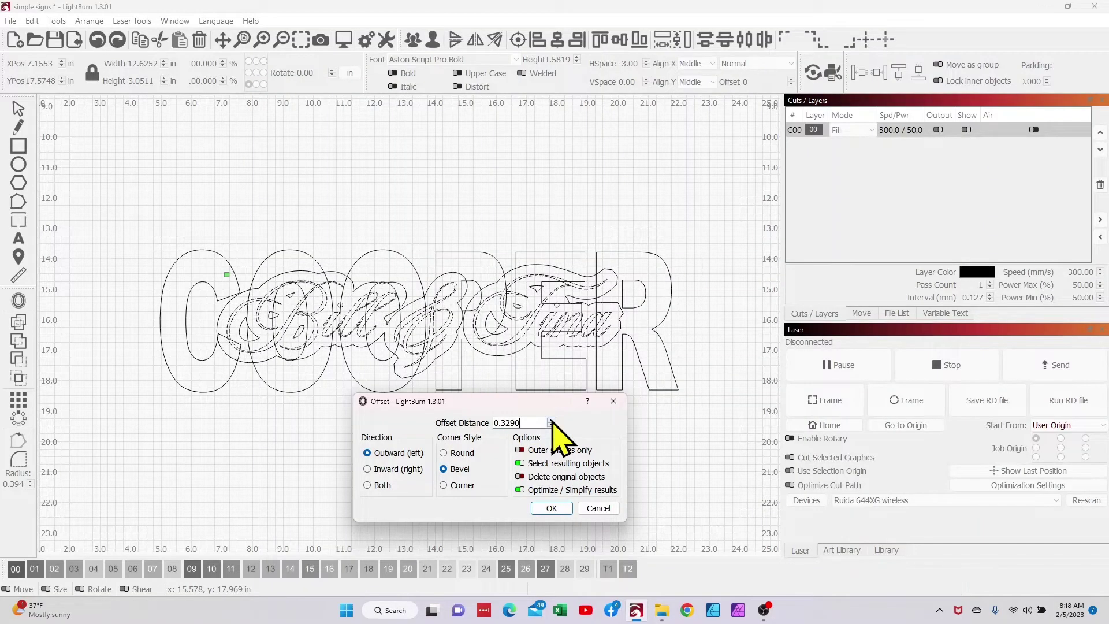
pyautogui.press('Up')
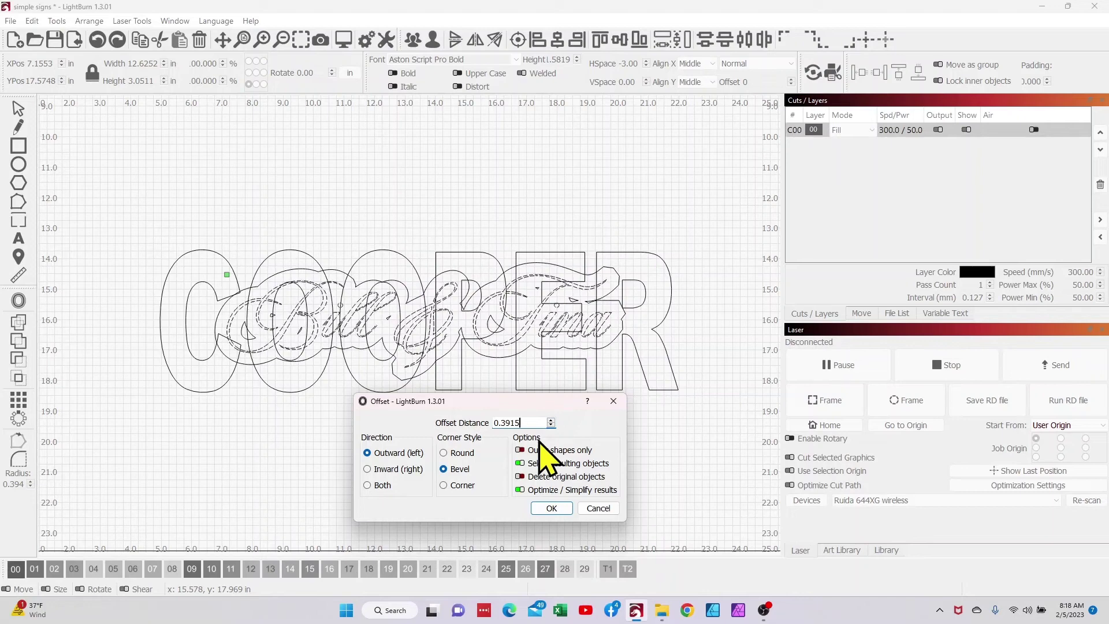
pyautogui.click(553, 508)
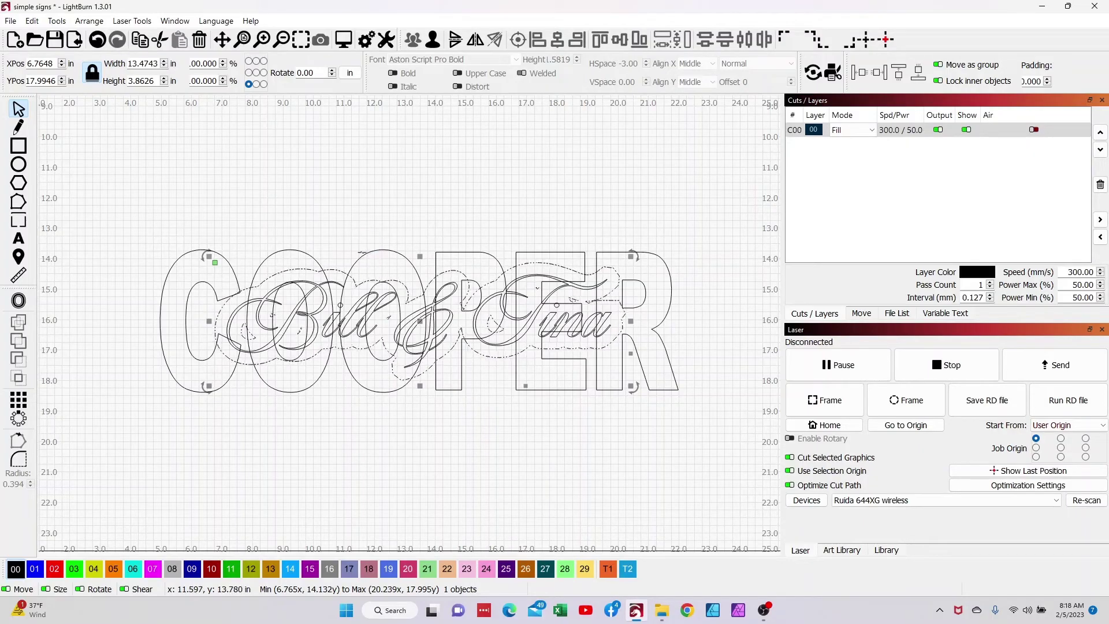
# Step: Weld COOPER with the script's offset outline into one 17.01 × 4.68 inch shape, shown filled
pyautogui.keyDown('shift'); pyautogui.click(362, 254); pyautogui.keyUp('shift')
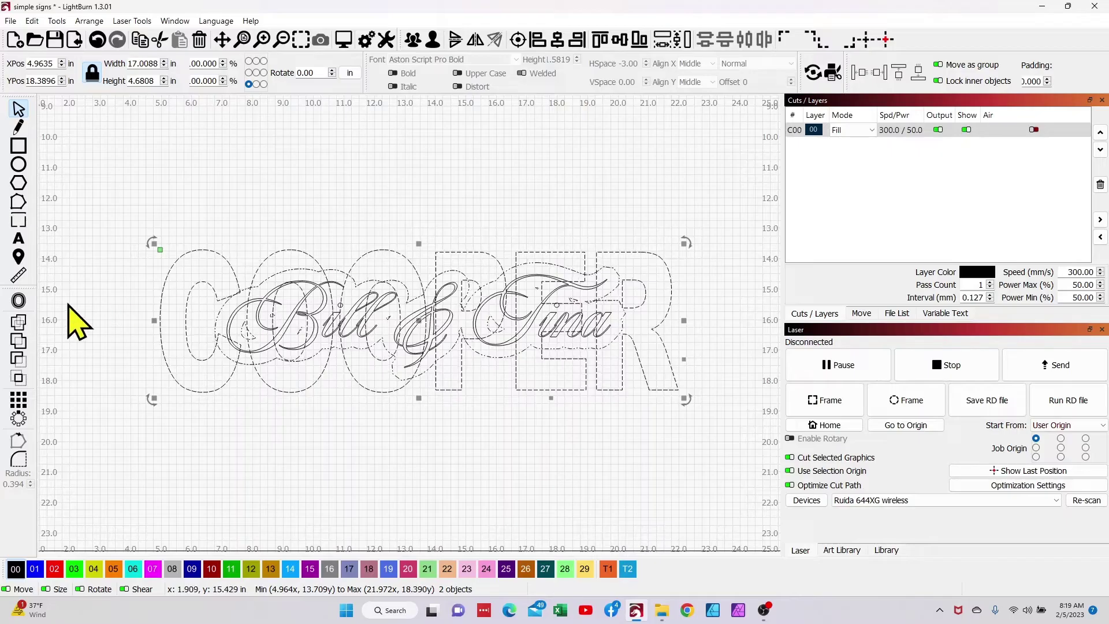
pyautogui.click(23, 324)
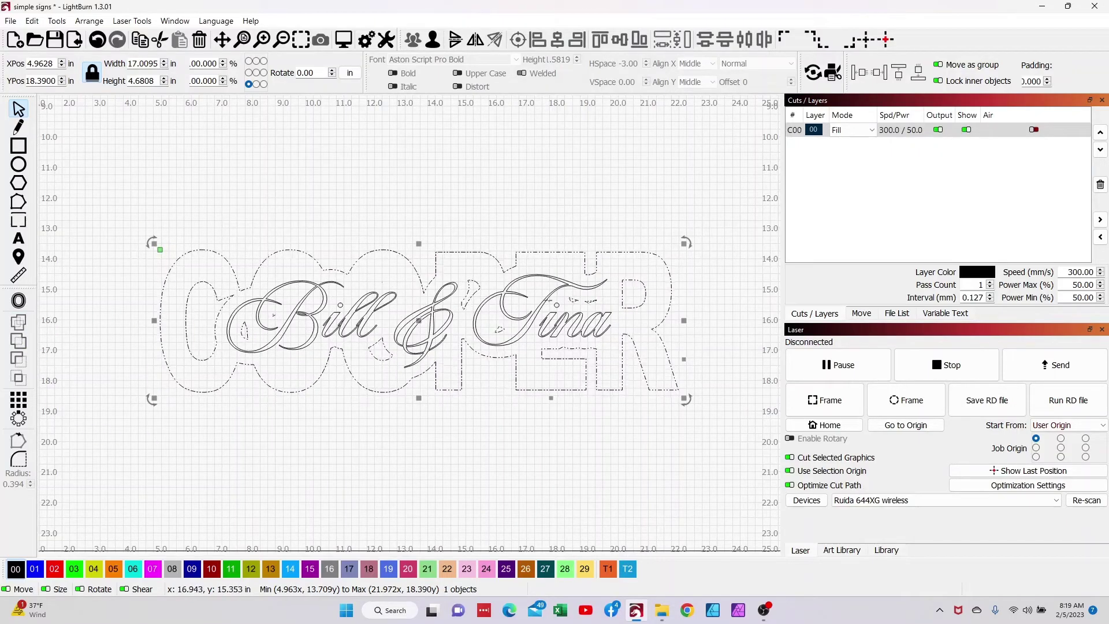
pyautogui.scroll(-1, 370, 496)
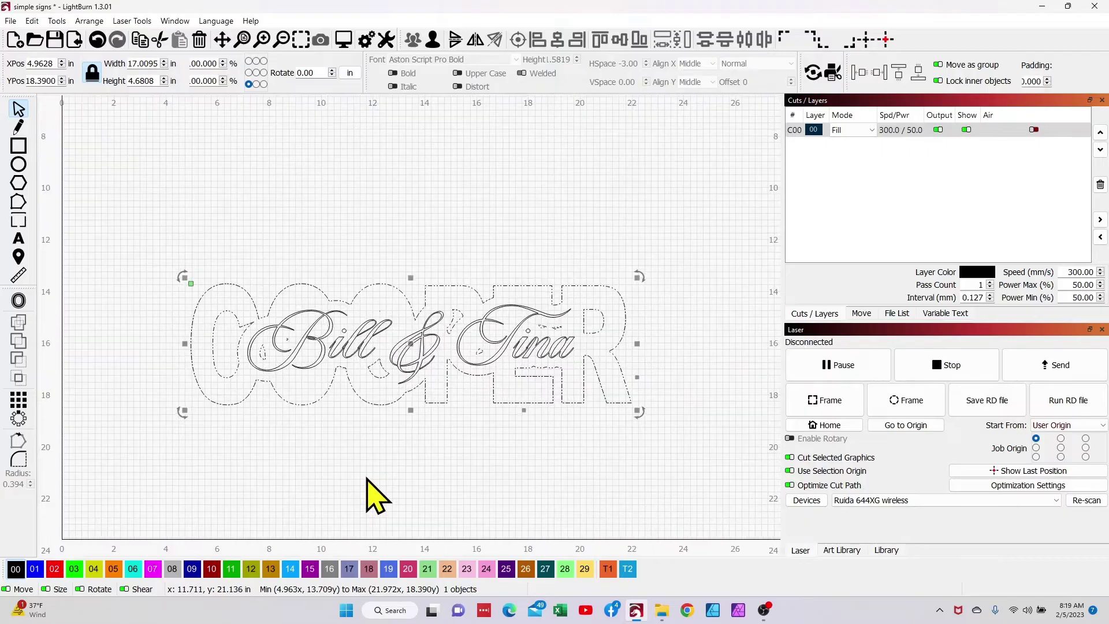
pyautogui.click(175, 21)
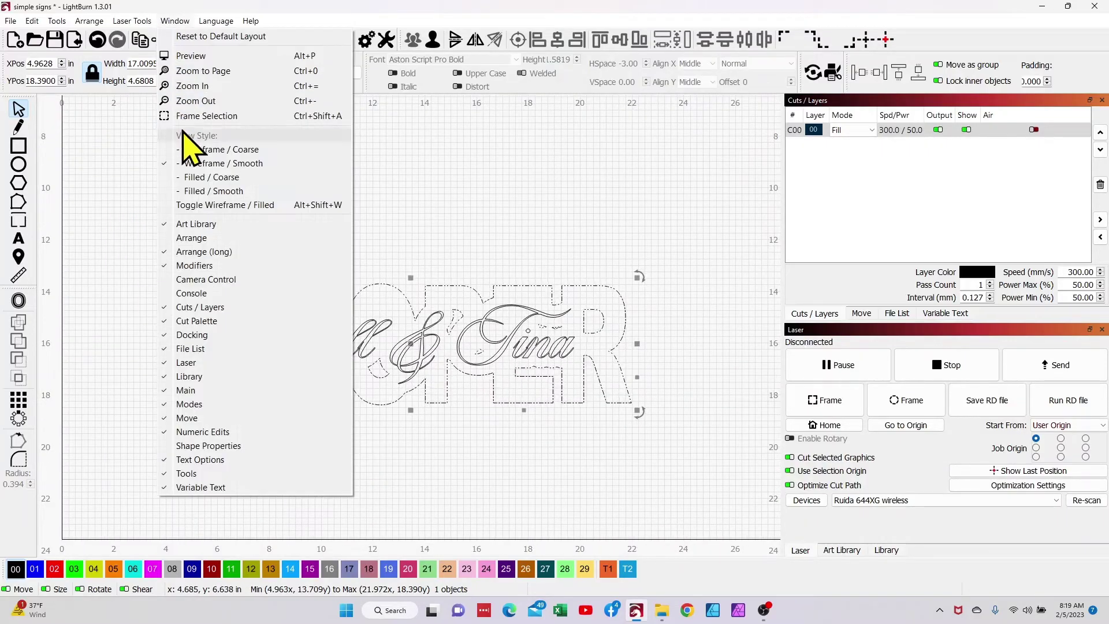
pyautogui.click(203, 203)
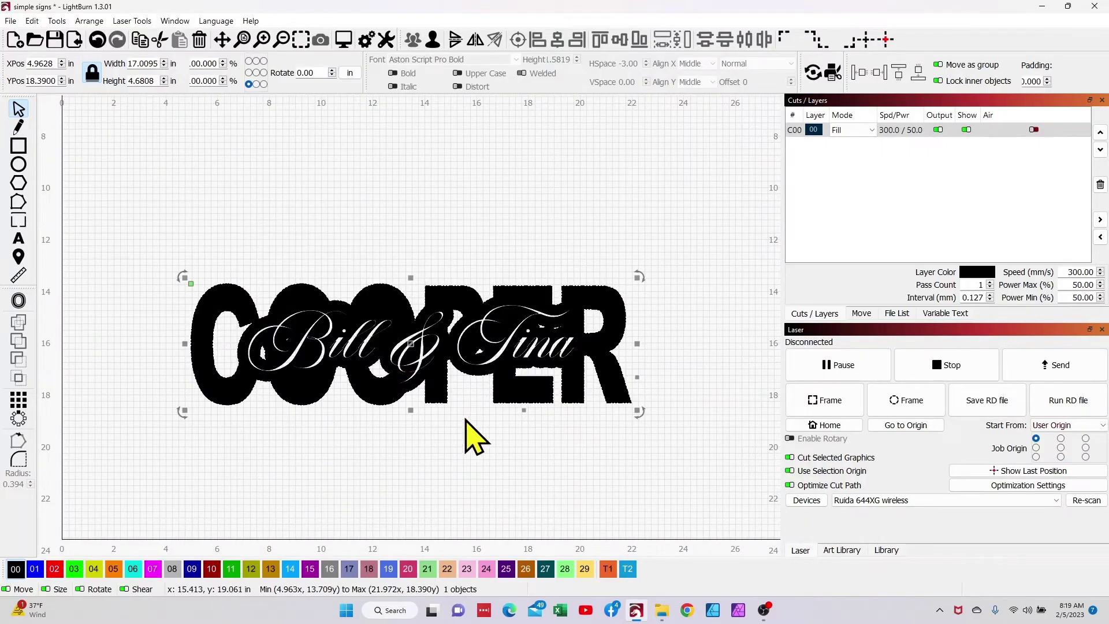
pyautogui.scroll(3, 466, 433)
pyautogui.scroll(-2, 508, 403)
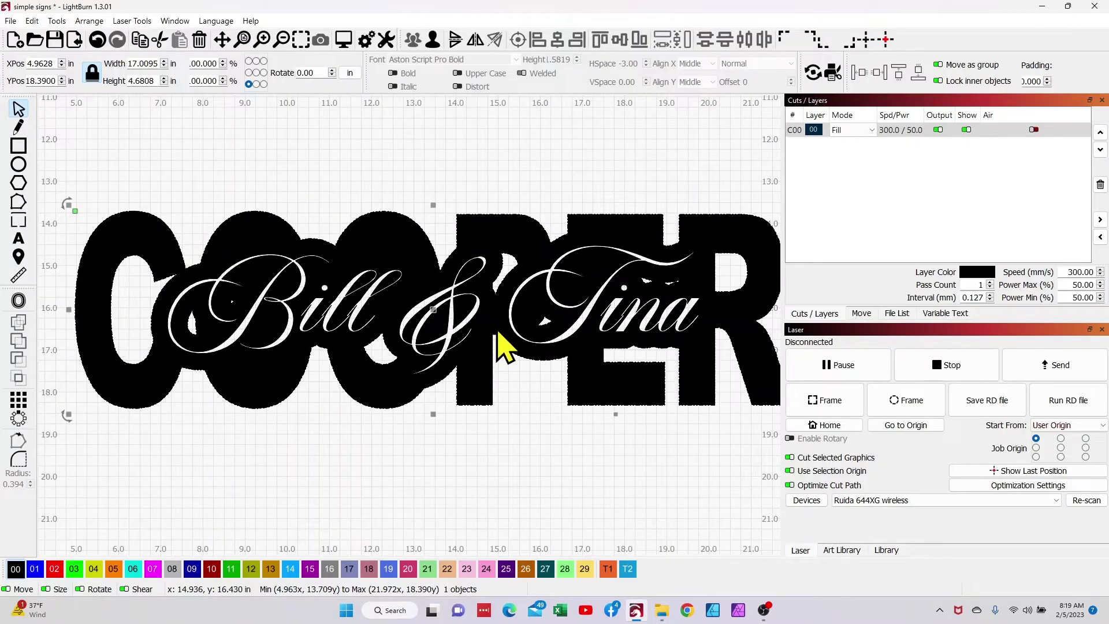
# Step: Return to wireframe view and nudge the Bill & Tina script about 0.39 inch down
pyautogui.click(175, 22)
pyautogui.click(226, 205)
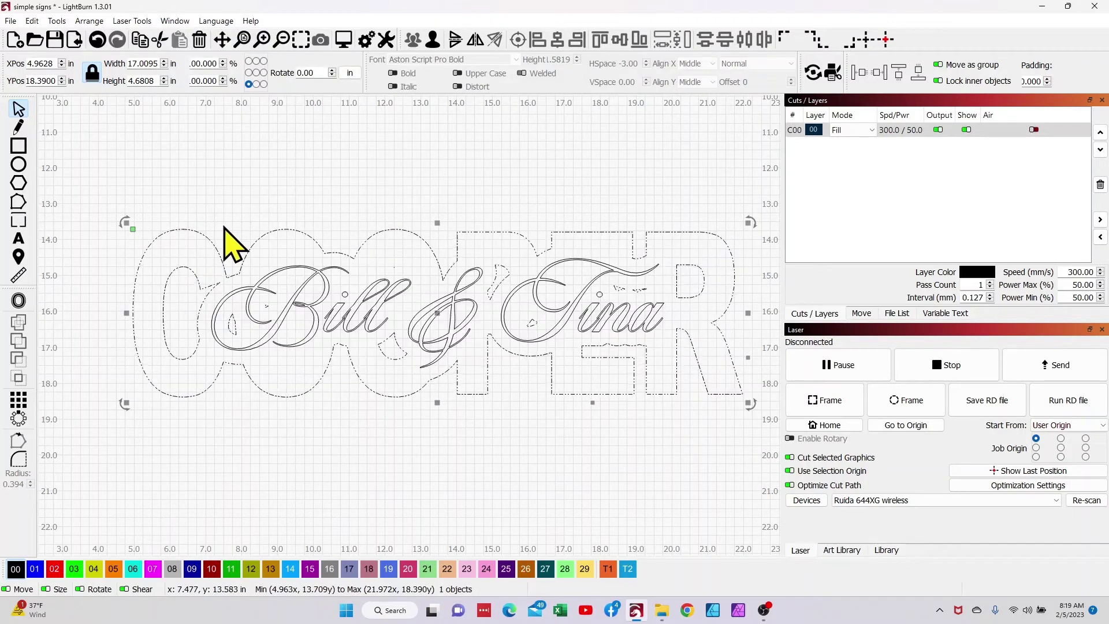
pyautogui.click(227, 224)
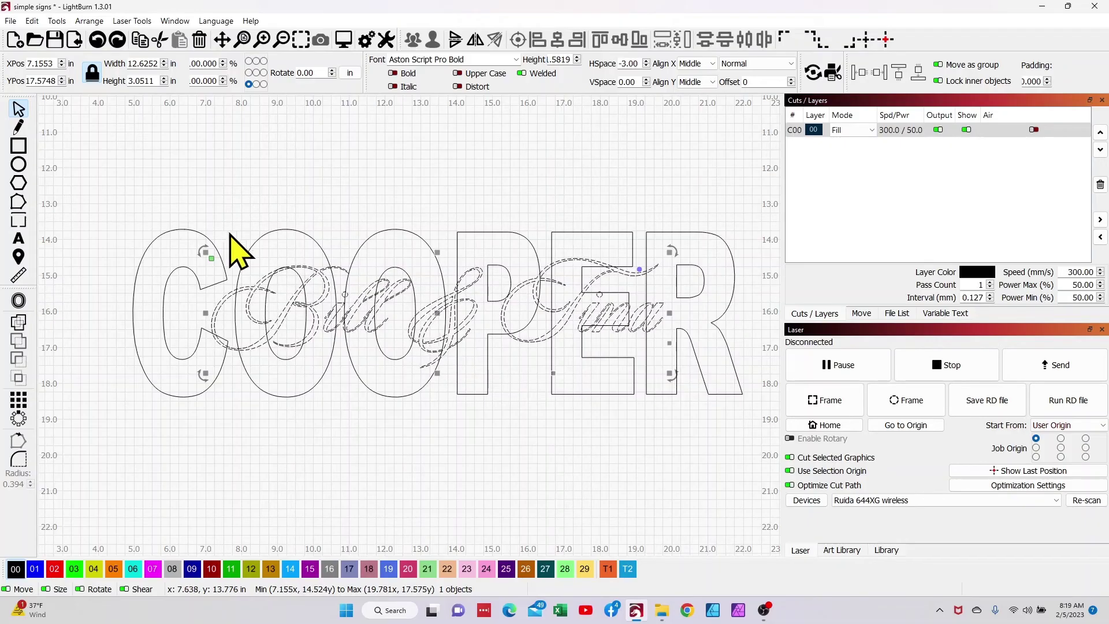
pyautogui.click(444, 425)
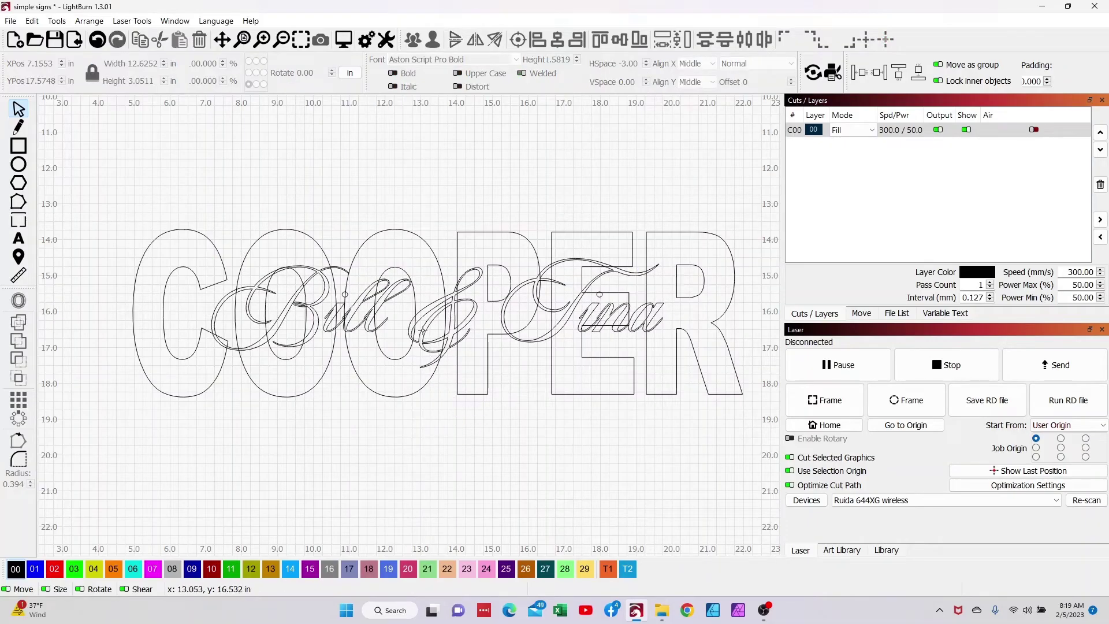
pyautogui.click(422, 330)
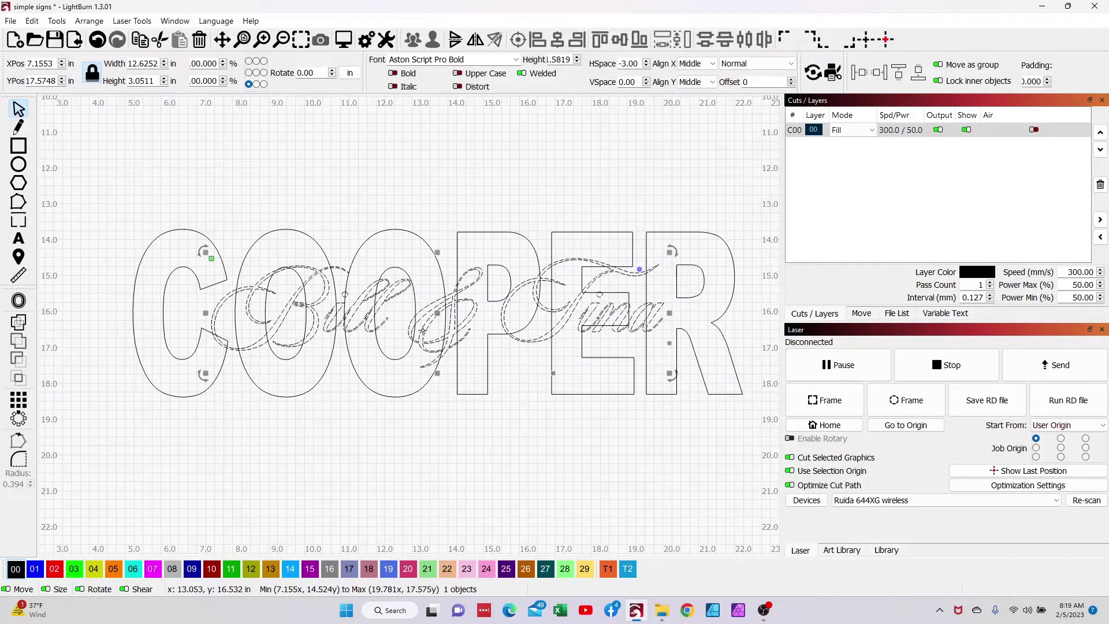
pyautogui.press('Down')
pyautogui.press('Down')
pyautogui.press('Down')
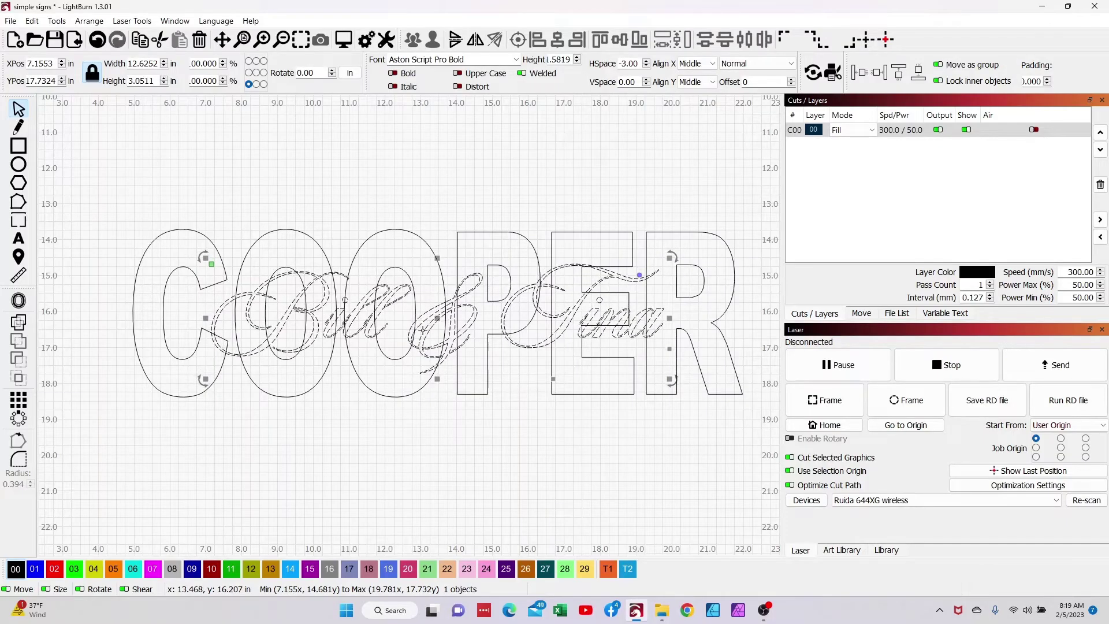
pyautogui.press('Down')
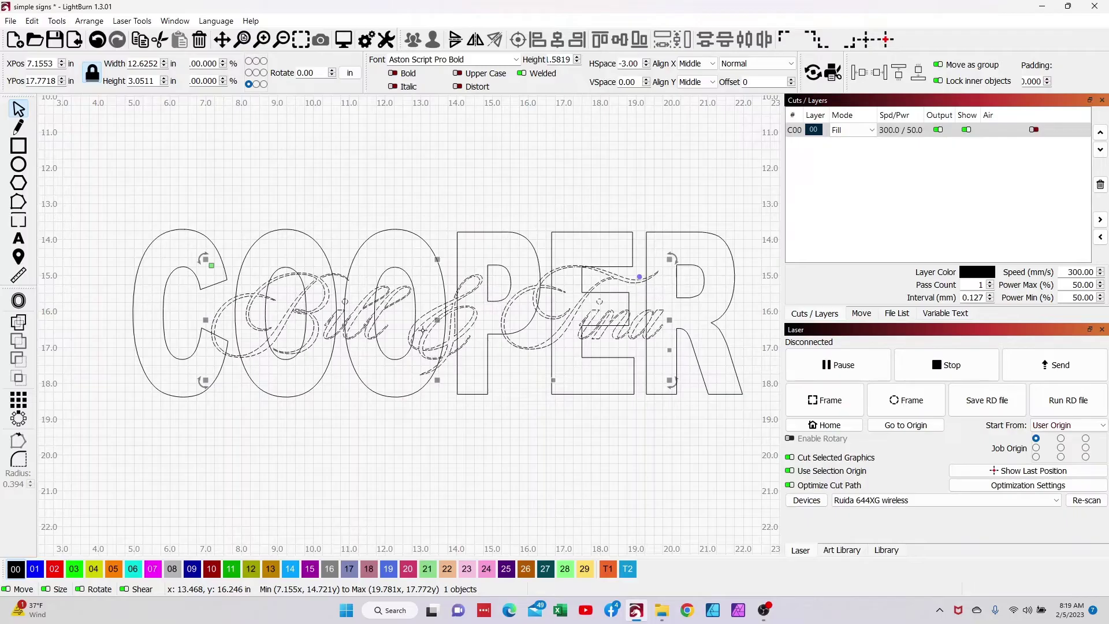
pyautogui.press('Down')
pyautogui.press('Down')
pyautogui.press('Down')
pyautogui.press('Down')
pyautogui.press('Down')
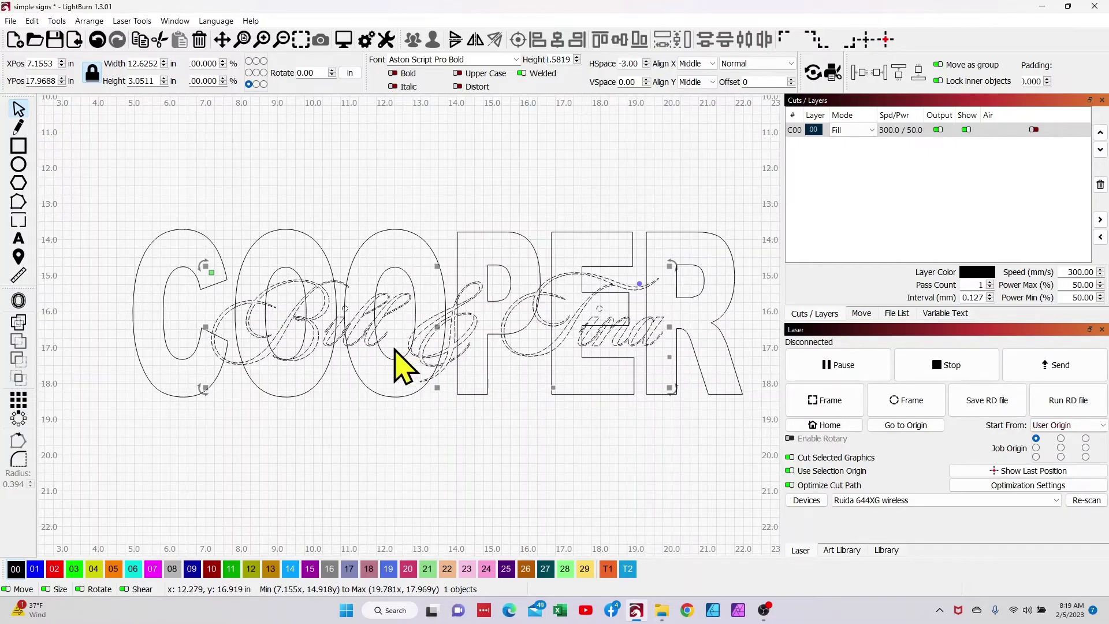
# Step: Offset the lowered Bill & Tina script outward by 0.25 inches
pyautogui.click(19, 302)
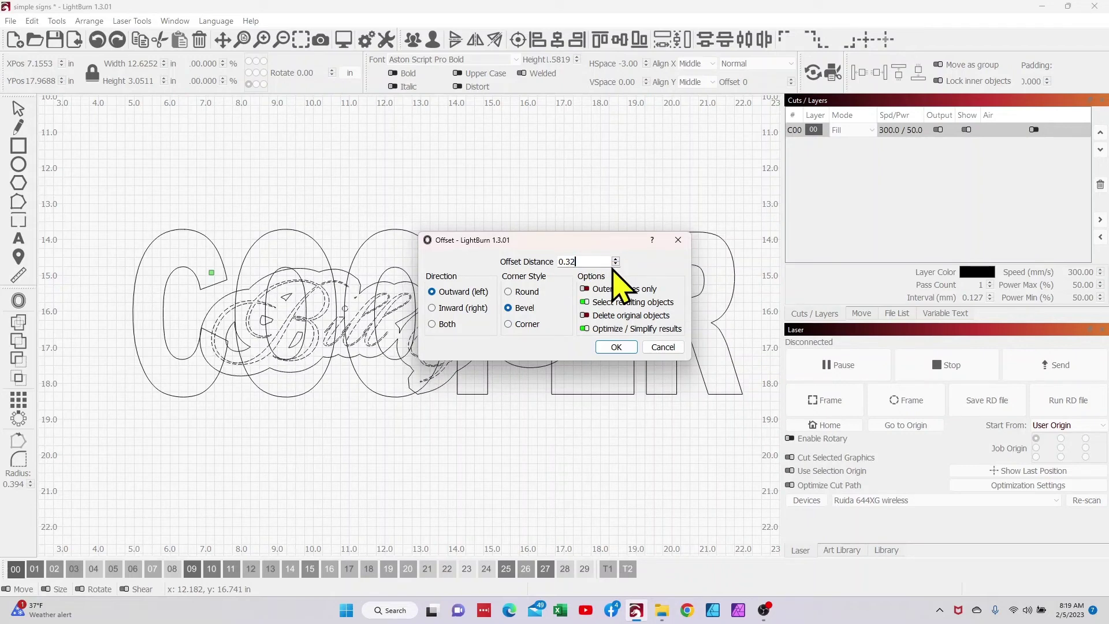
pyautogui.moveTo(589, 240); pyautogui.dragTo(669, 137)
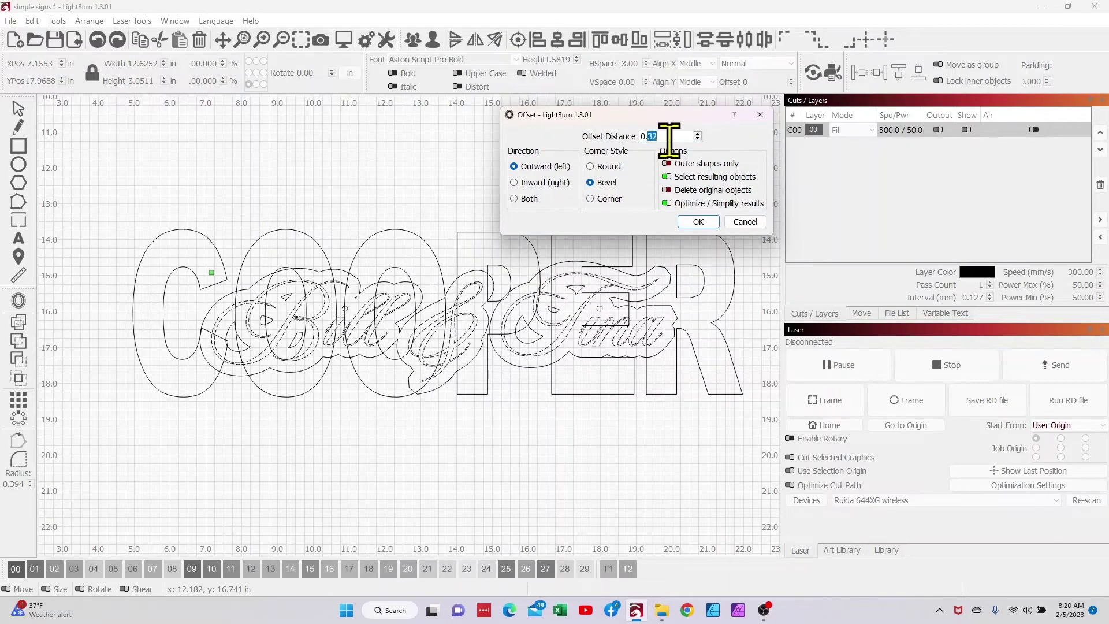
pyautogui.write('25')
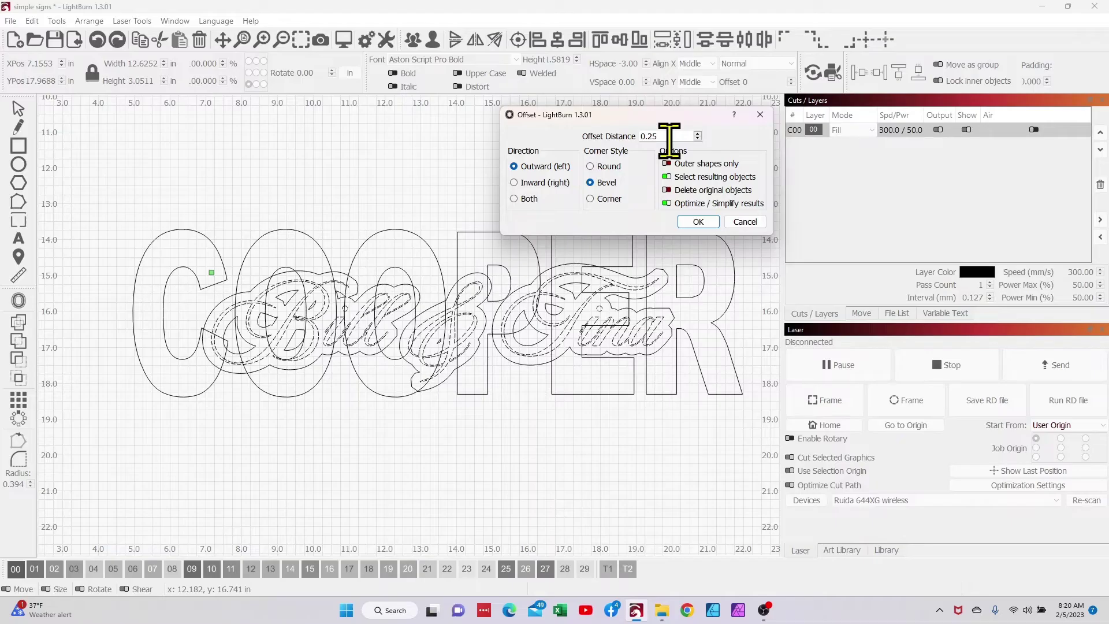
pyautogui.click(698, 222)
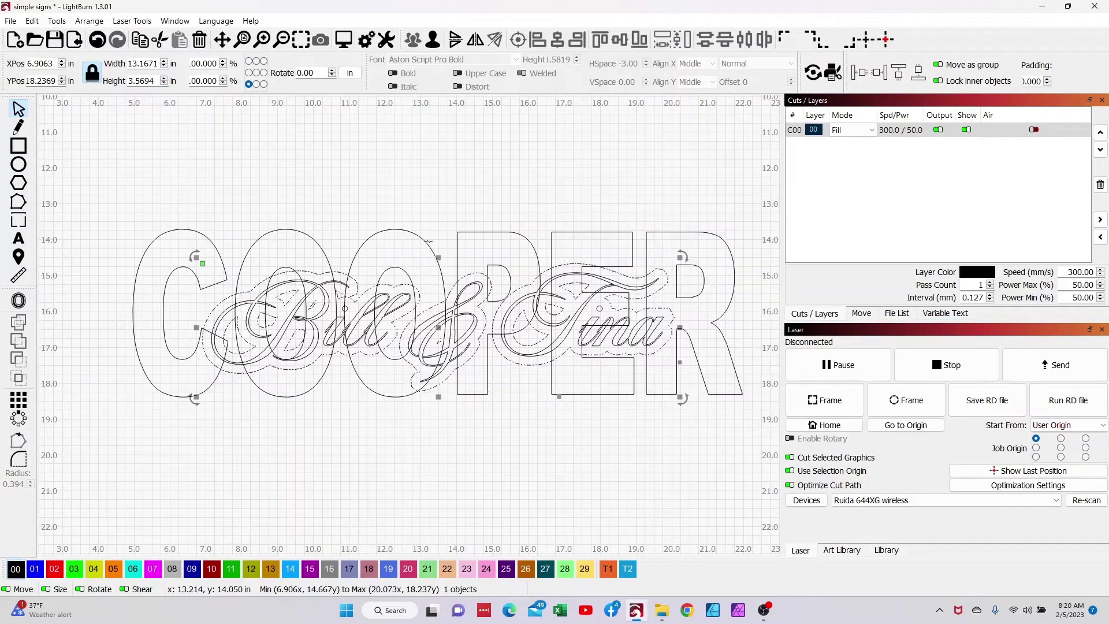
# Step: Weld the 0.25-inch outline into COOPER and inspect the filled 17.01 × 4.68 inch shape
pyautogui.keyDown('shift'); pyautogui.click(132, 307); pyautogui.keyUp('shift')
pyautogui.click(18, 322)
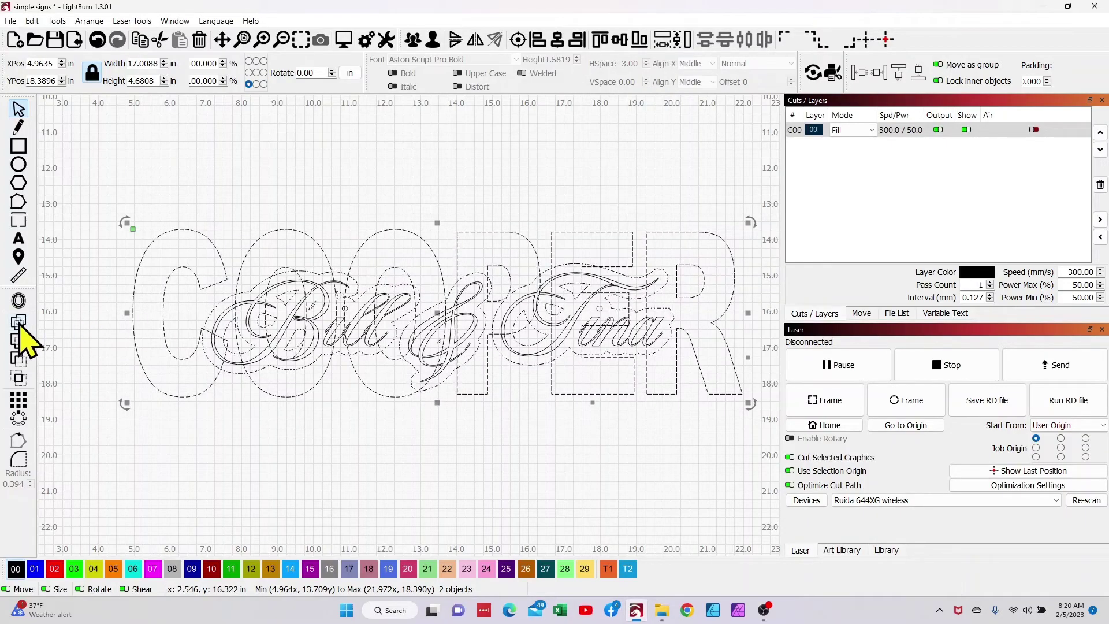
pyautogui.scroll(-2, 353, 451)
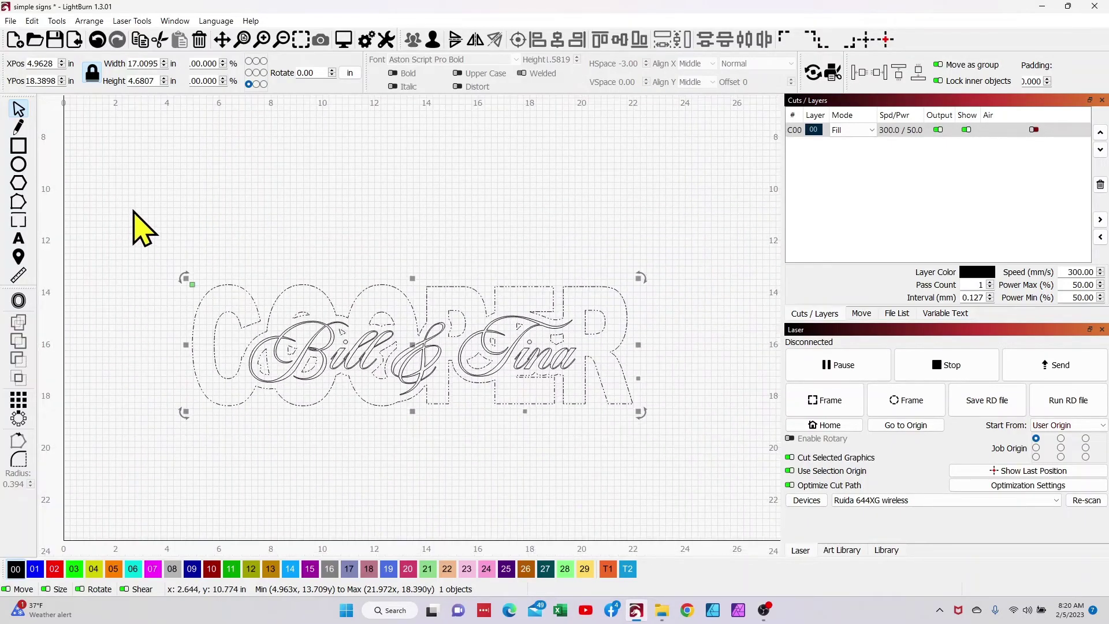
pyautogui.click(175, 21)
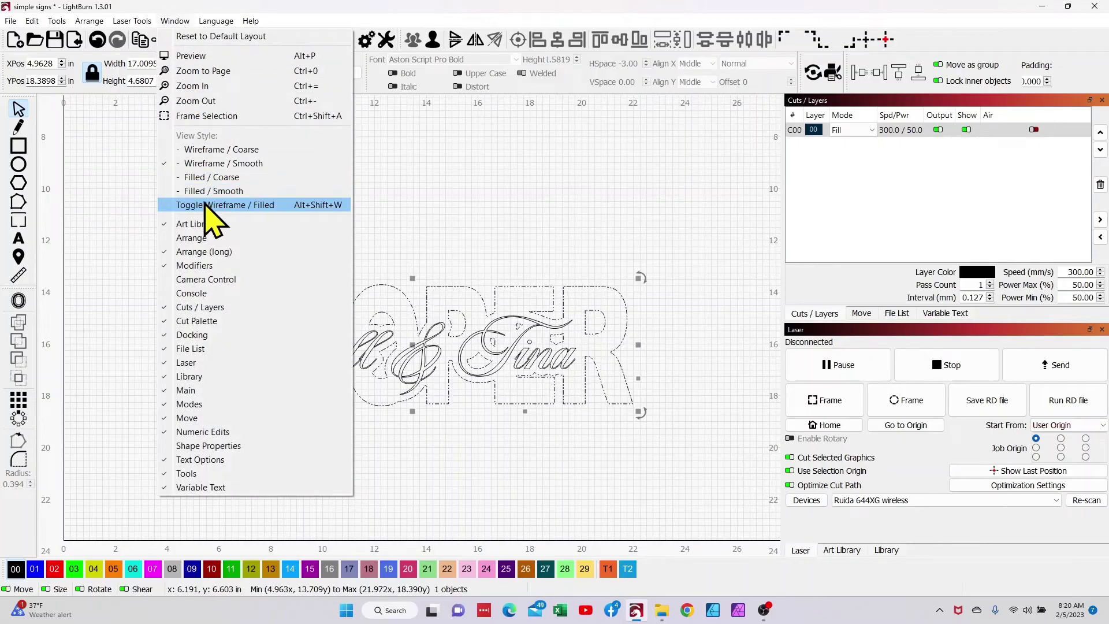
pyautogui.click(236, 203)
pyautogui.scroll(3, 453, 451)
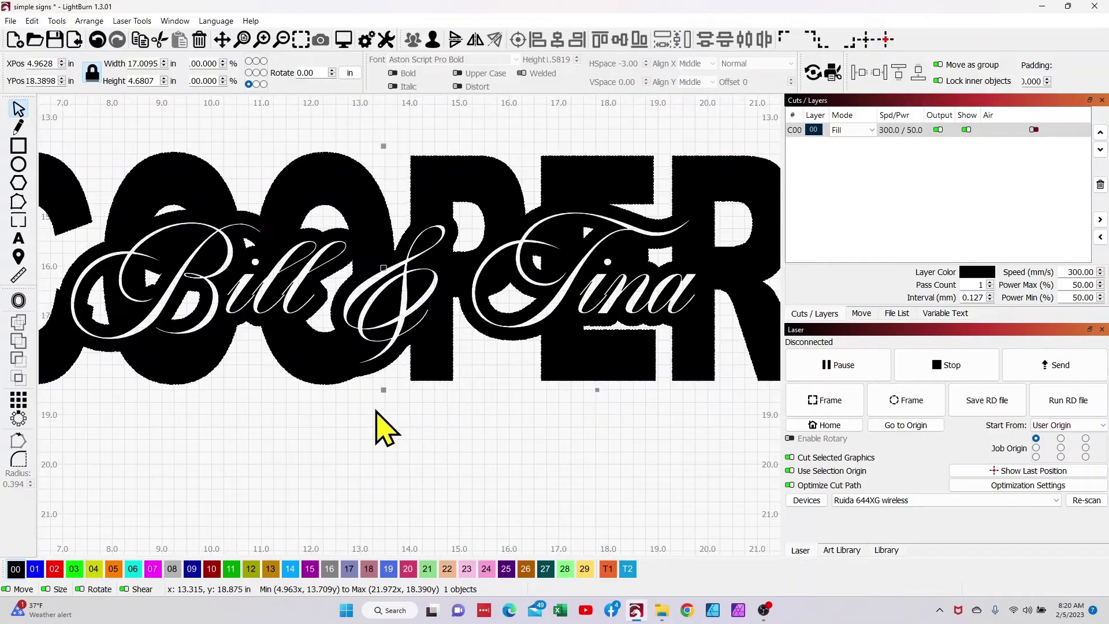
pyautogui.scroll(-1, 382, 424)
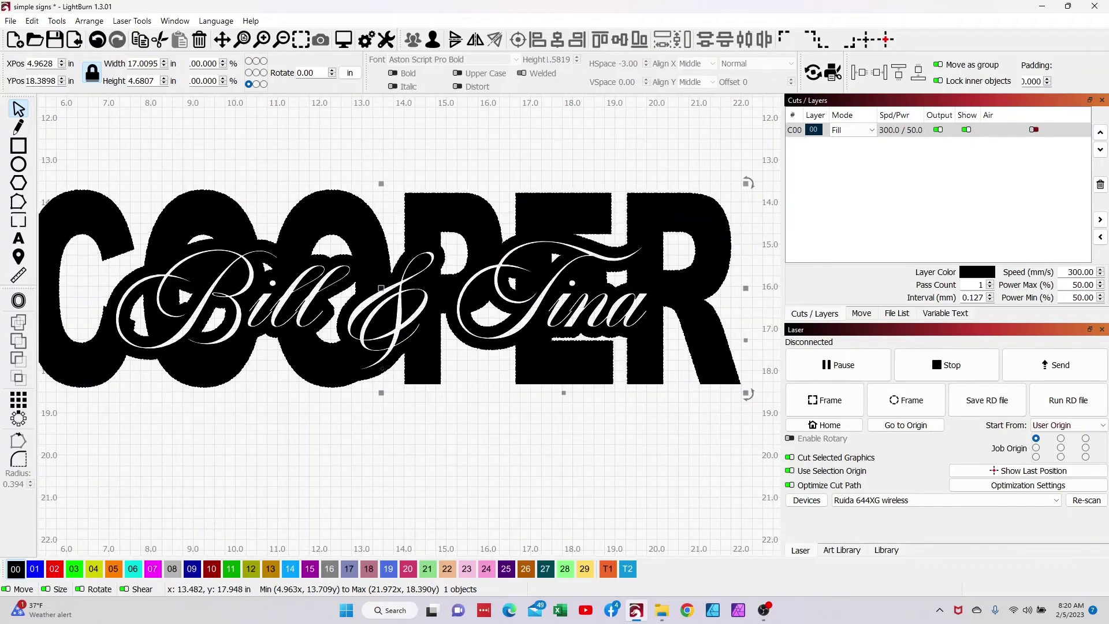
pyautogui.scroll(1, 407, 434)
pyautogui.scroll(-1, 408, 433)
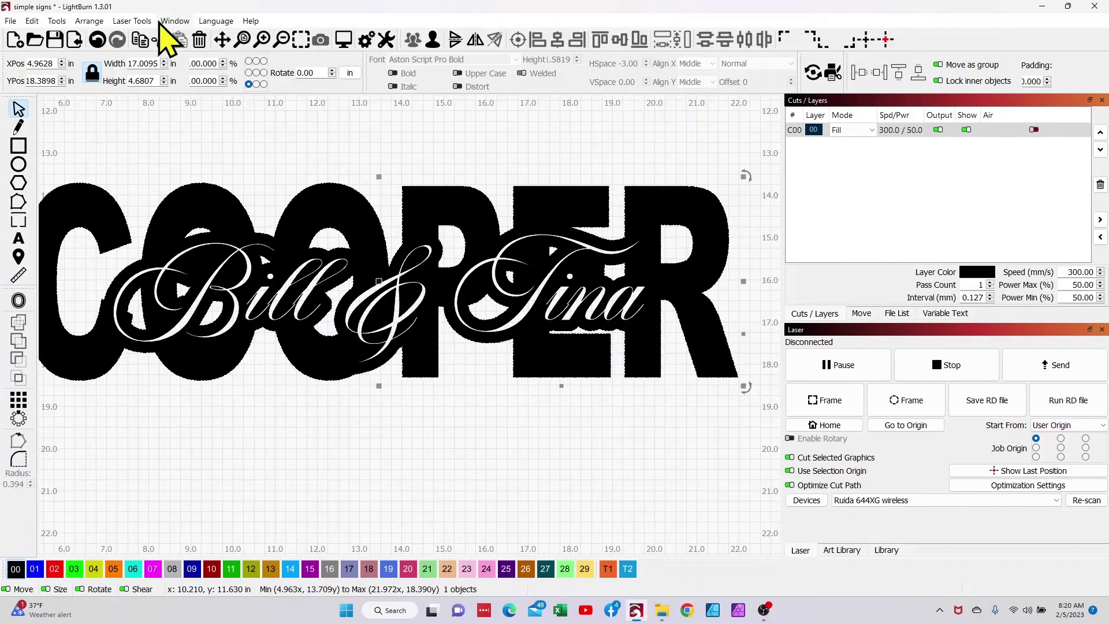
# Step: Switch back to wireframe view and select the welded COOPER design
pyautogui.click(175, 20)
pyautogui.click(198, 210)
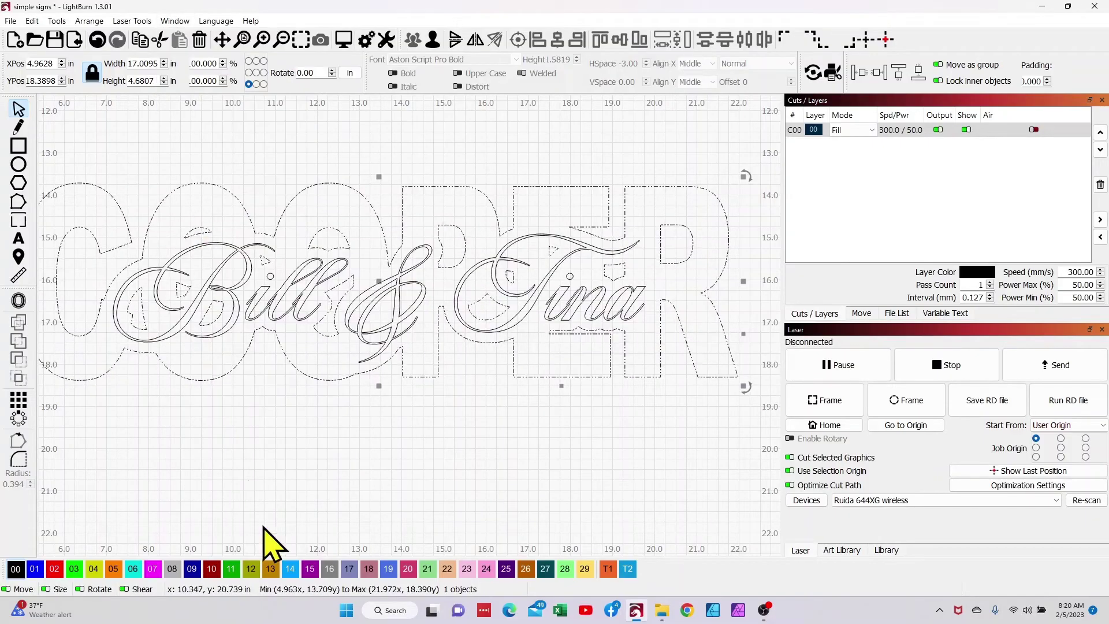
pyautogui.scroll(-4, 274, 538)
pyautogui.moveTo(294, 539); pyautogui.dragTo(354, 482)
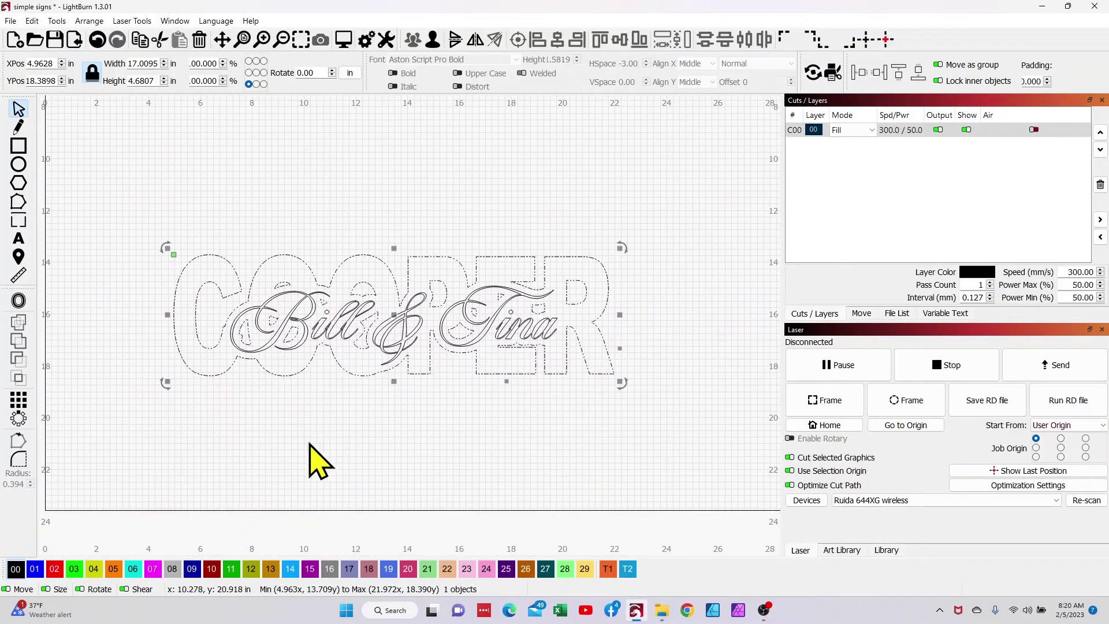
pyautogui.click(293, 464)
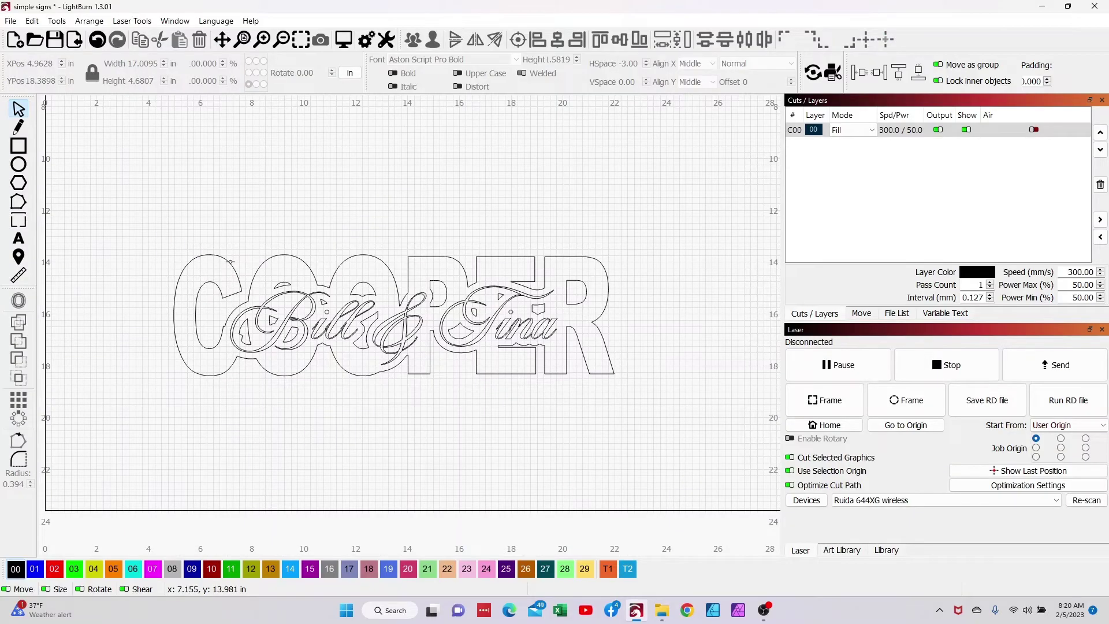
pyautogui.click(231, 261)
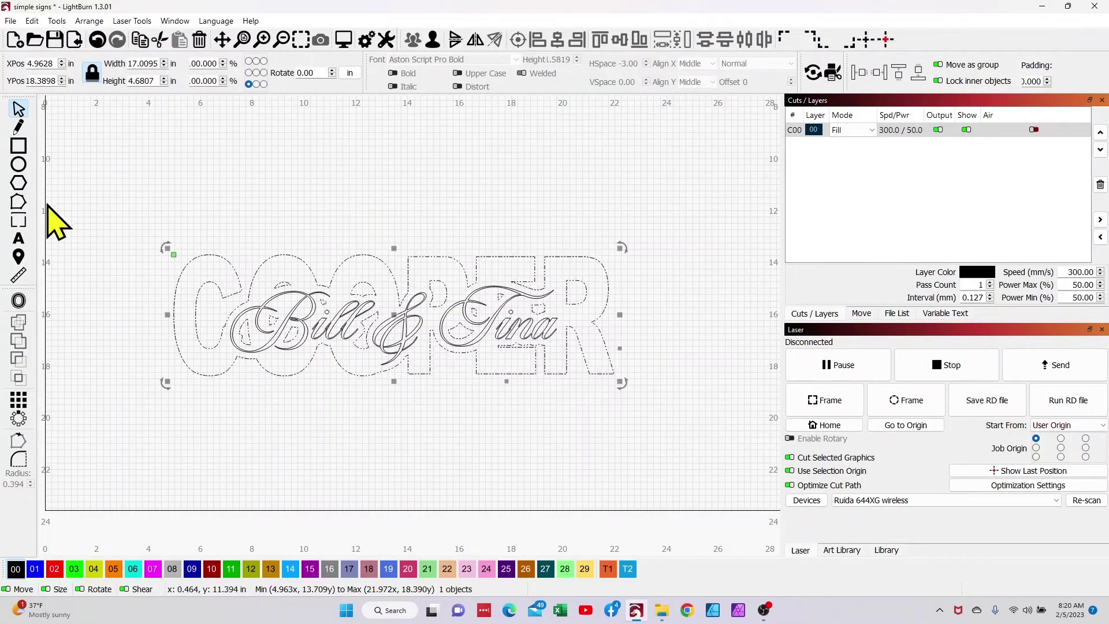
# Step: Offset the welded design outward by 0.1875 inches, then view all three objects filled
pyautogui.click(18, 301)
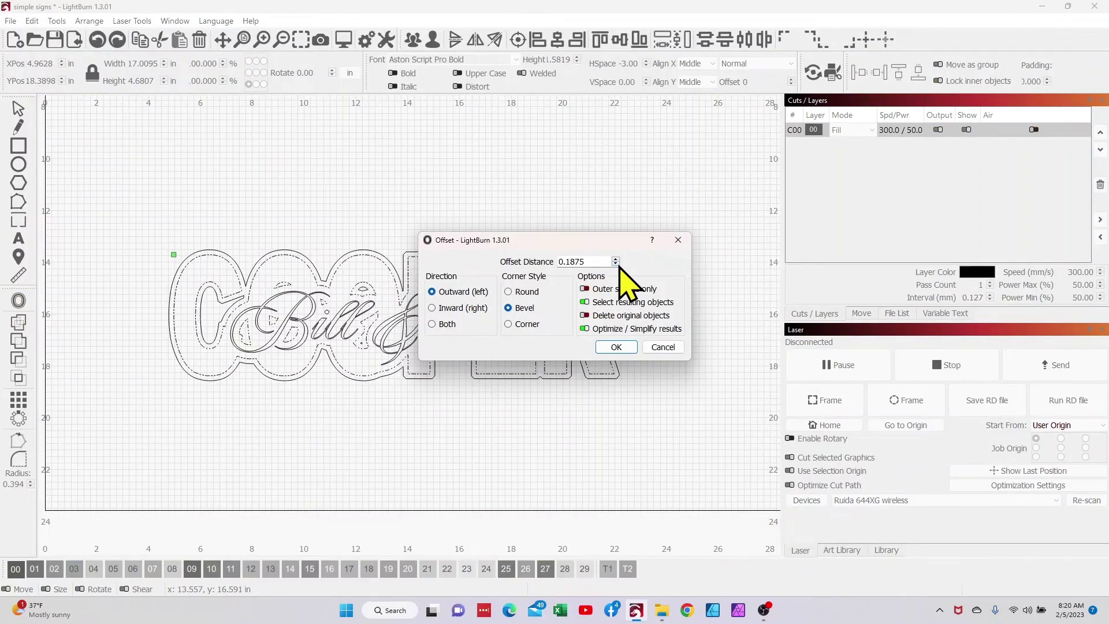
pyautogui.click(617, 347)
pyautogui.click(175, 20)
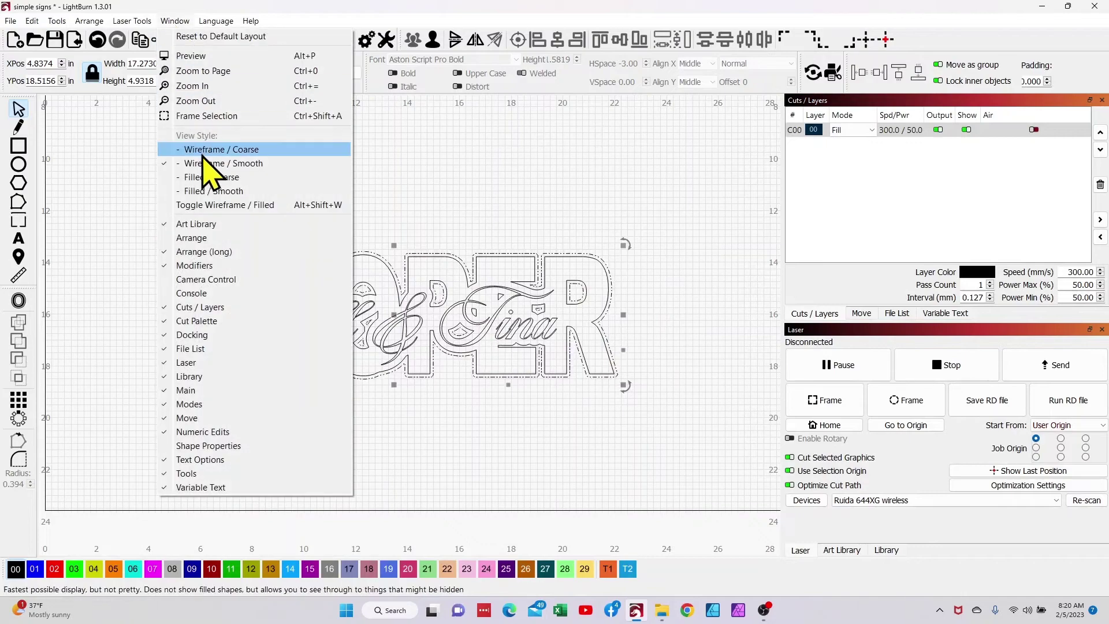
pyautogui.click(225, 204)
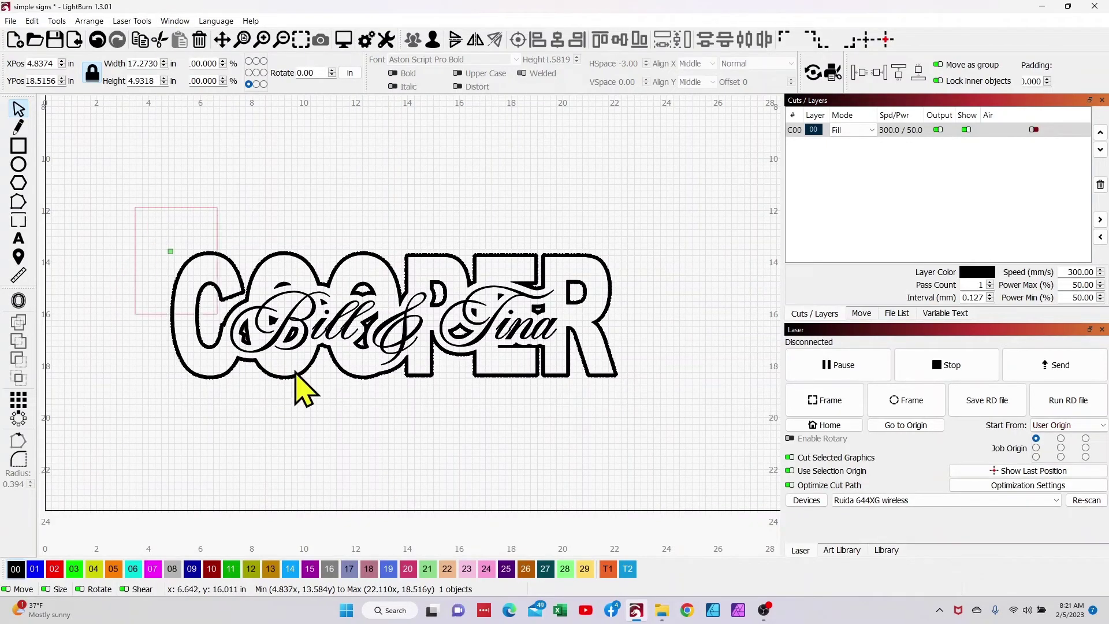
pyautogui.hotkey('ctrl', 'a')
pyautogui.scroll(1, 465, 327)
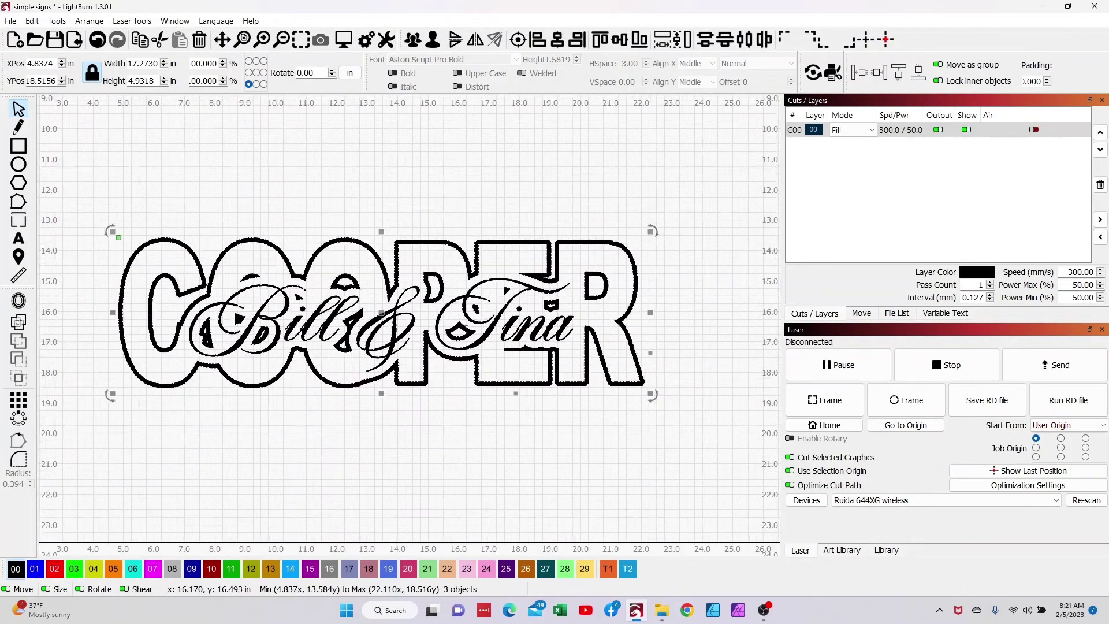
pyautogui.scroll(1, 394, 336)
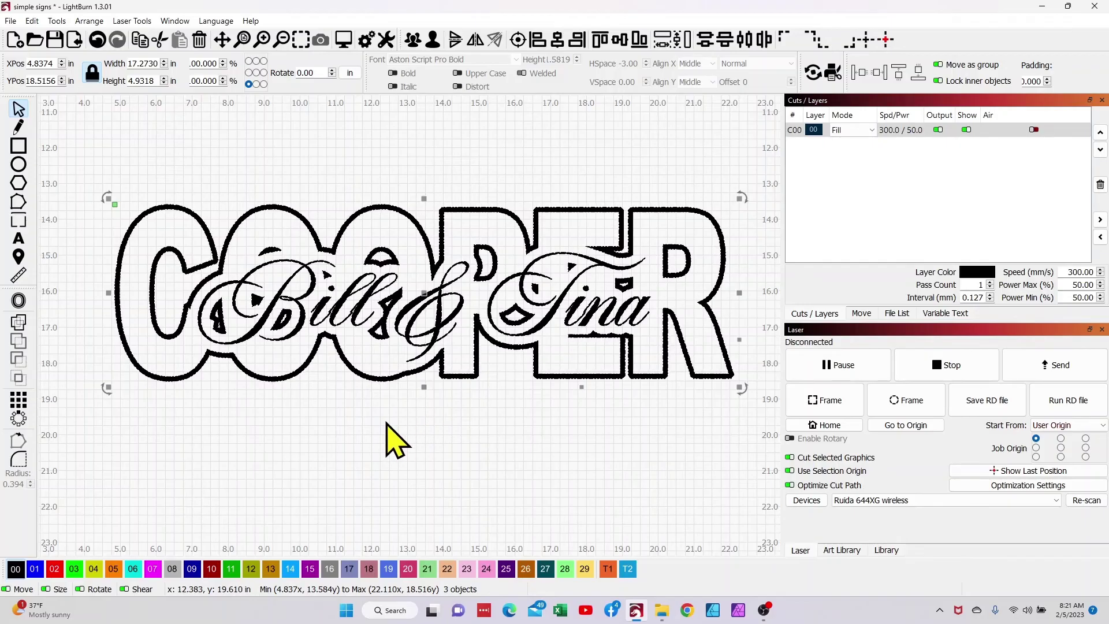
pyautogui.scroll(-1, 385, 422)
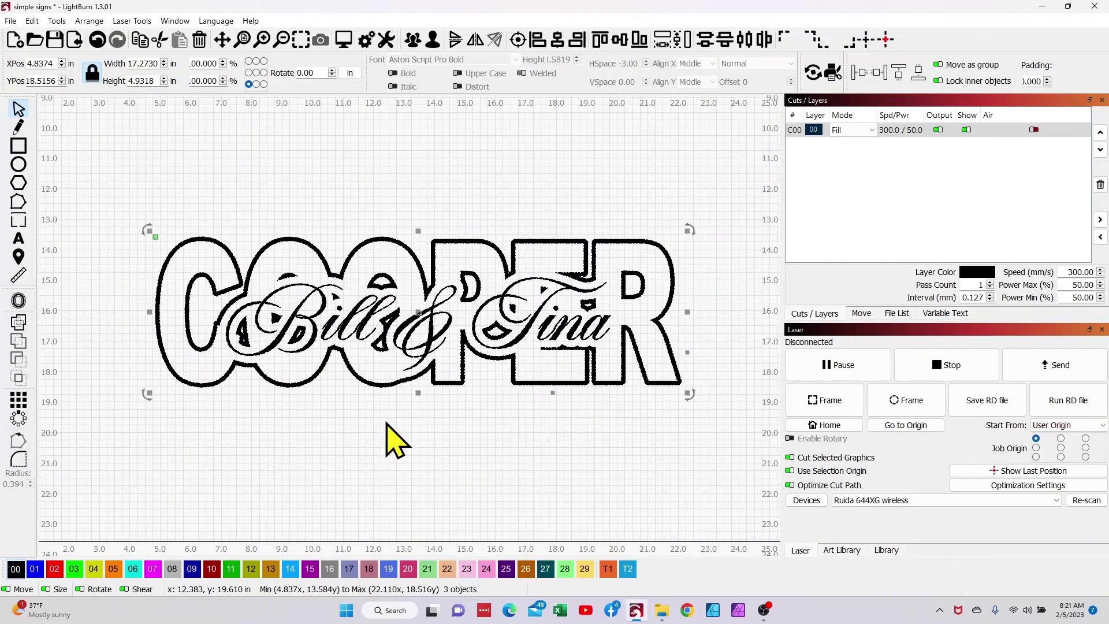